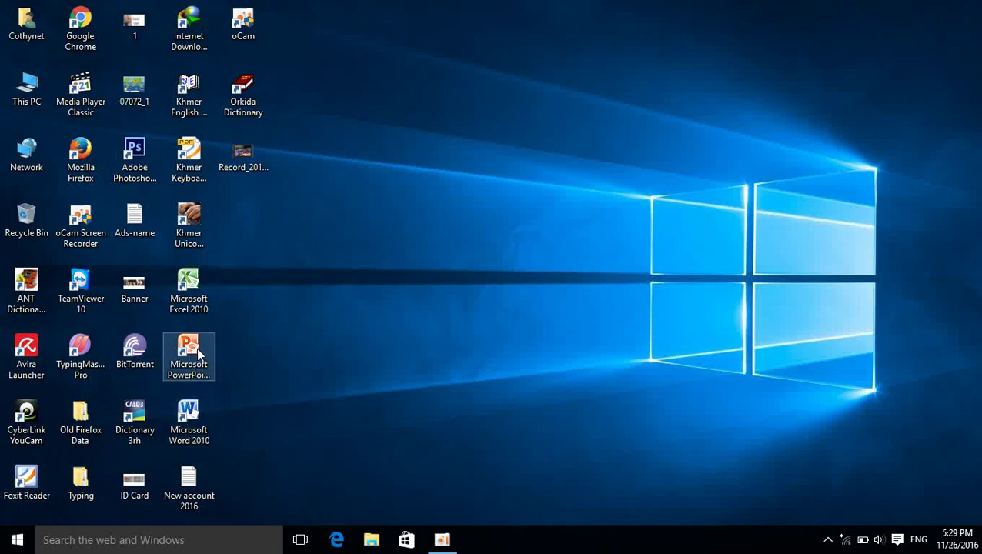
Step: Launch PowerPoint 2010 from its desktop shortcut
left_click(196, 347)
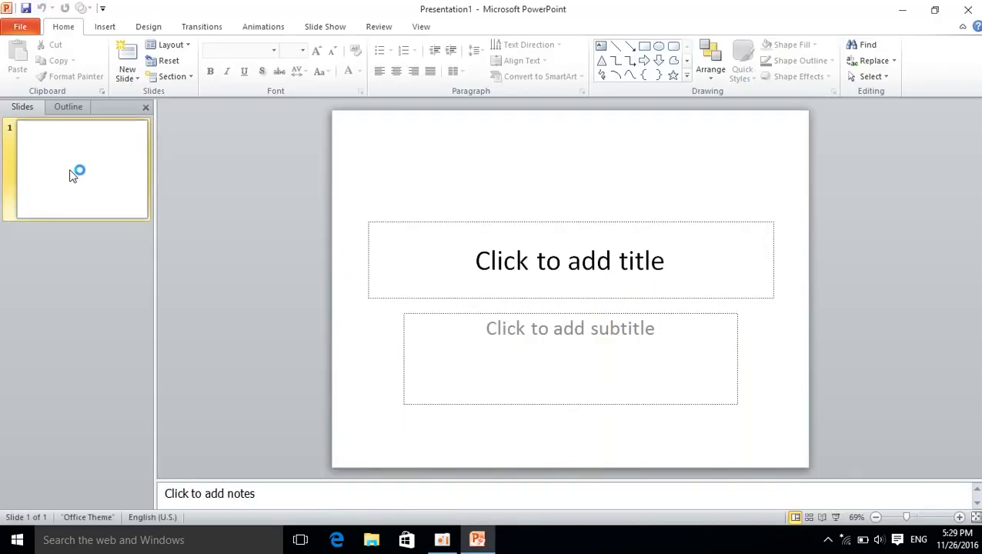
Step: Delete the title and subtitle placeholders and draw a small rounded square at the slide centre
left_click_drag(311, 174, 834, 423)
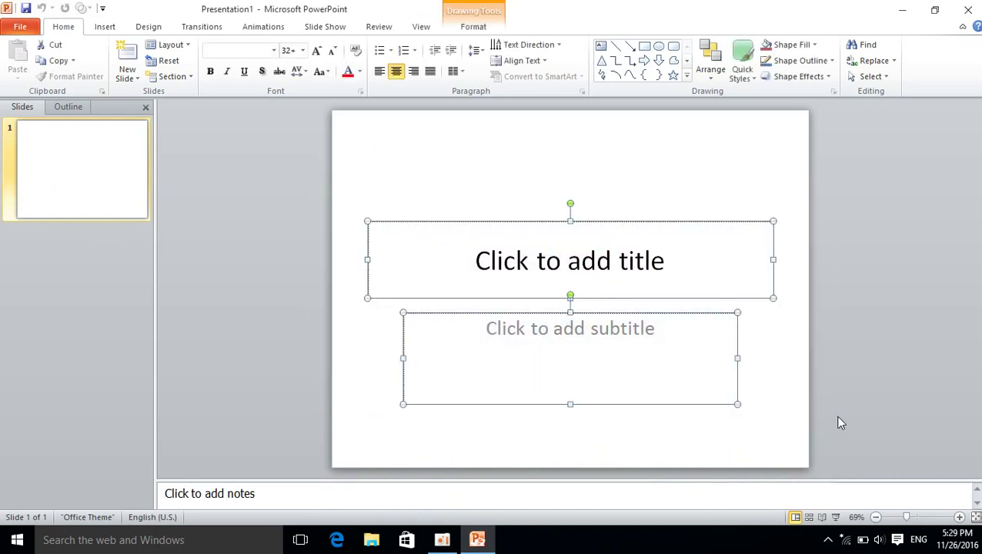
key("Delete")
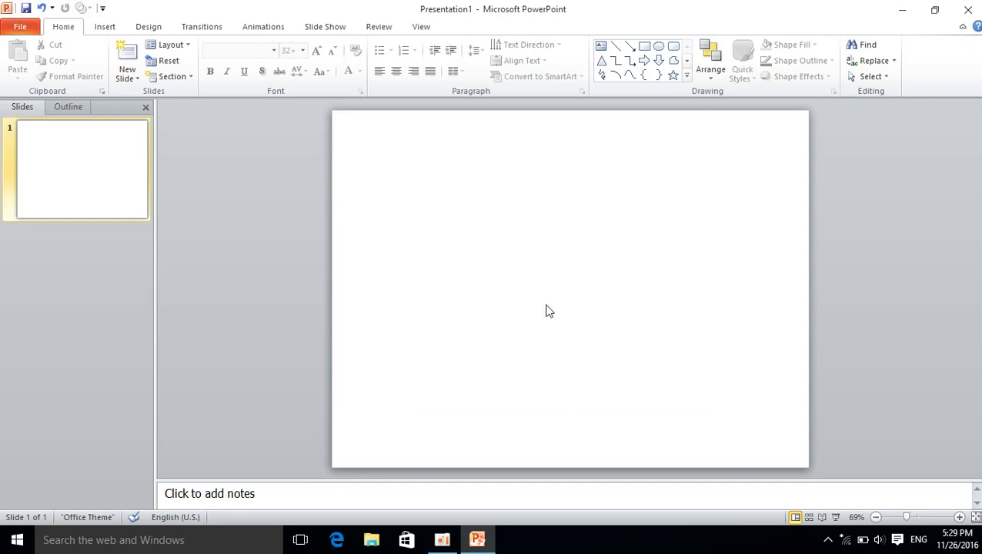
left_click(102, 31)
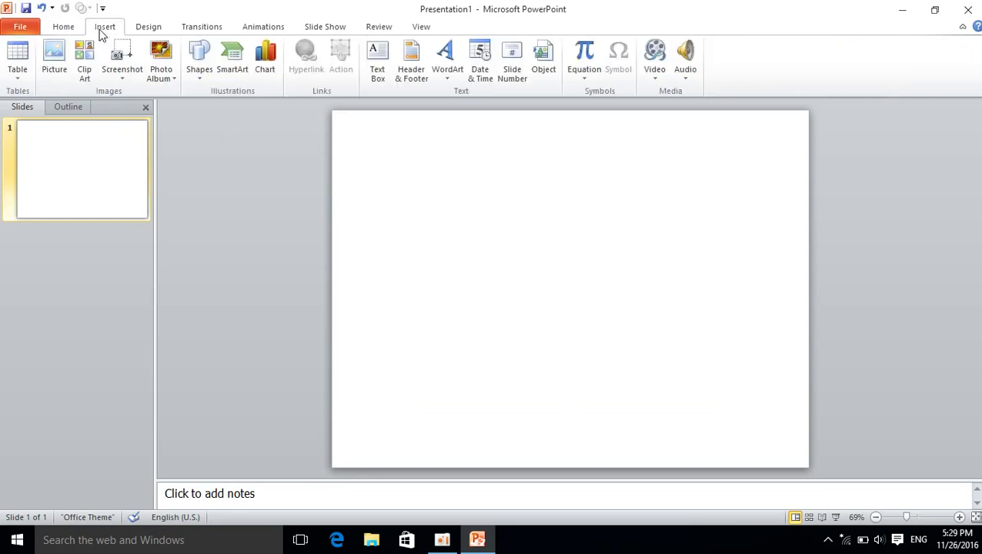
left_click(200, 77)
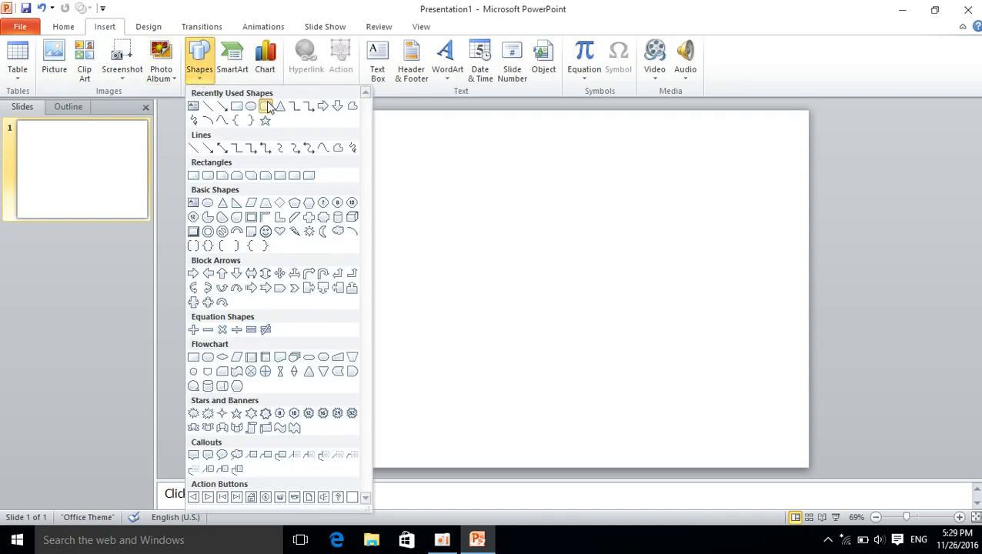
left_click(265, 106)
left_click_drag(543, 223, 581, 279)
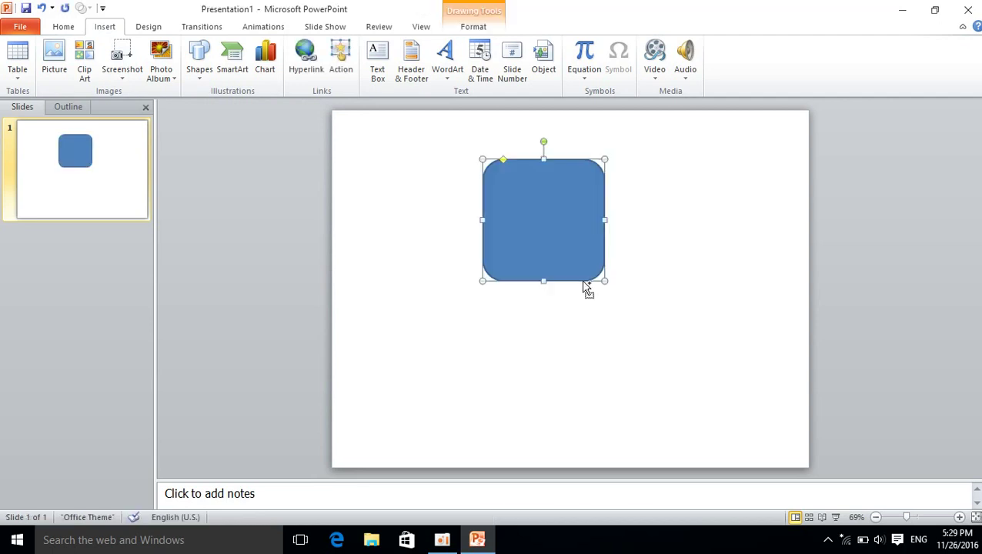
left_click_drag(566, 236, 567, 259)
left_click(697, 244)
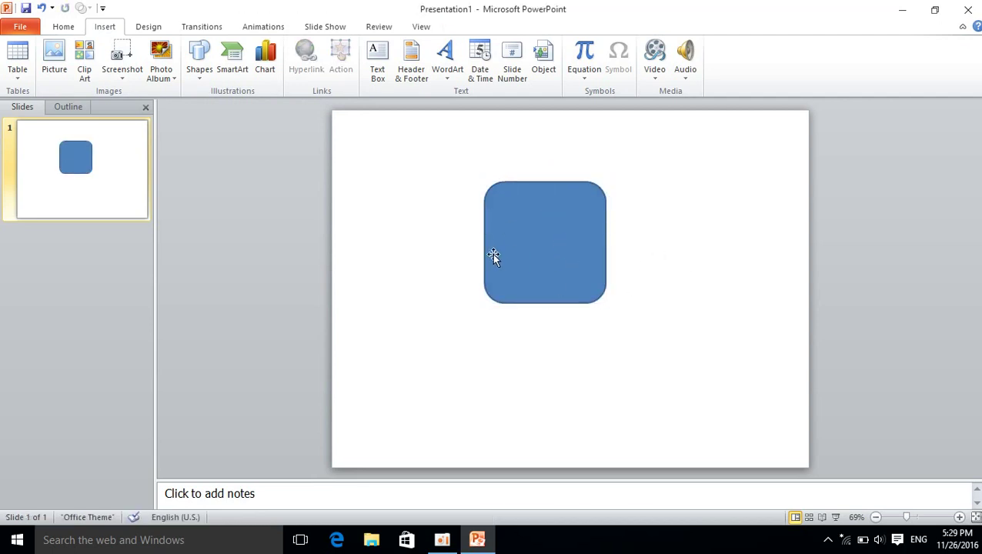
left_click(522, 252)
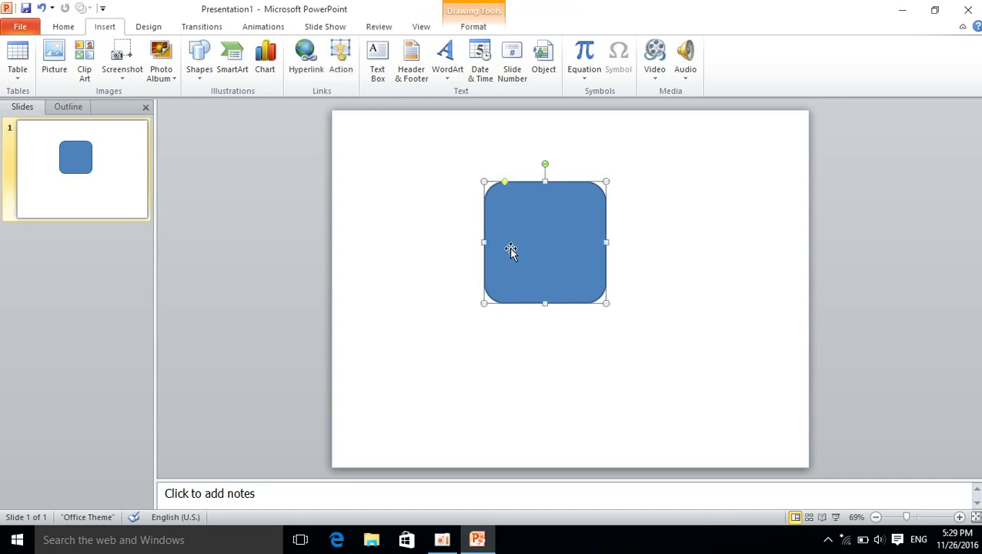
left_click(736, 223)
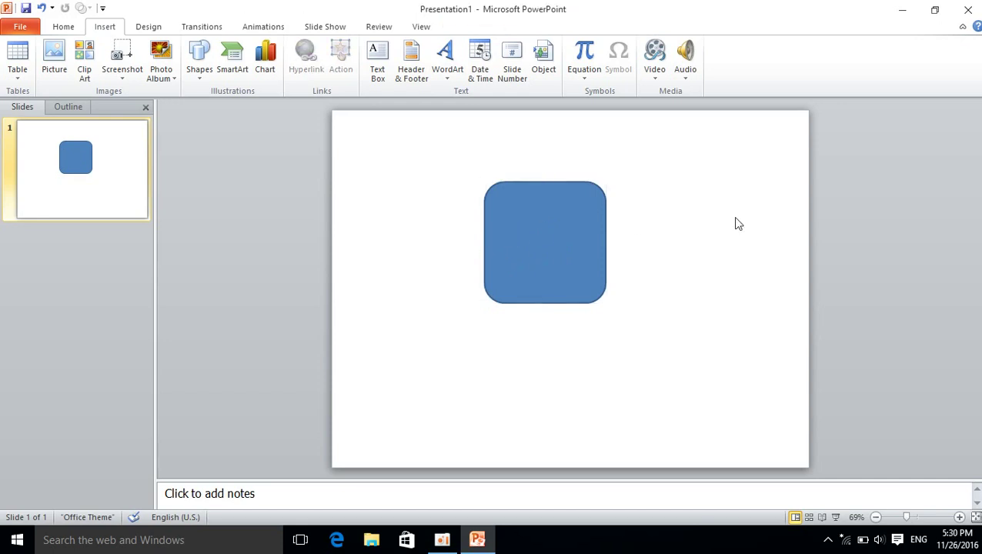
left_click(203, 83)
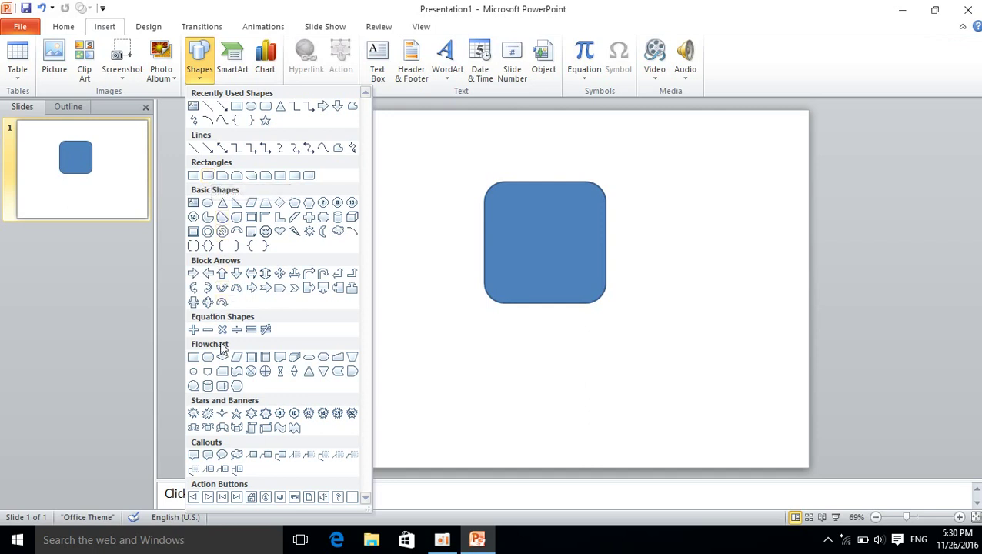
Step: Draw an oval callout and move it to the right of the rounded square
left_click(221, 455)
left_click_drag(602, 264, 606, 277)
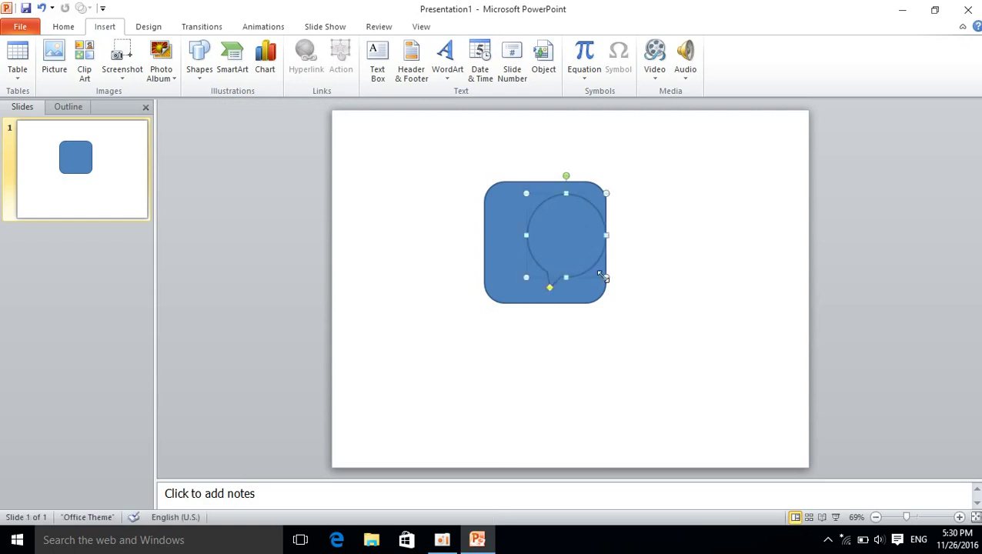
left_click_drag(547, 236, 626, 238)
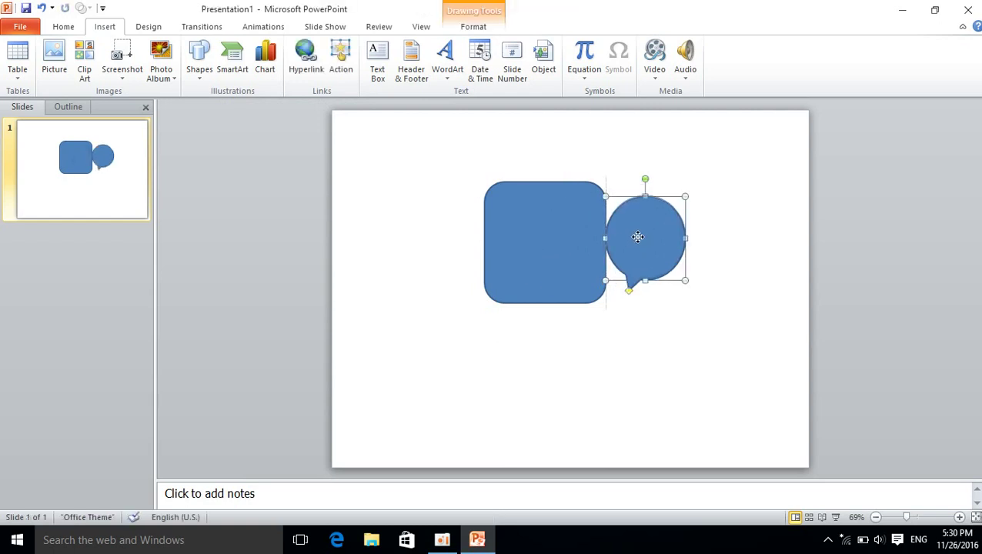
left_click(631, 313)
Step: Fill the rounded square green and remove its outline
left_click(521, 245)
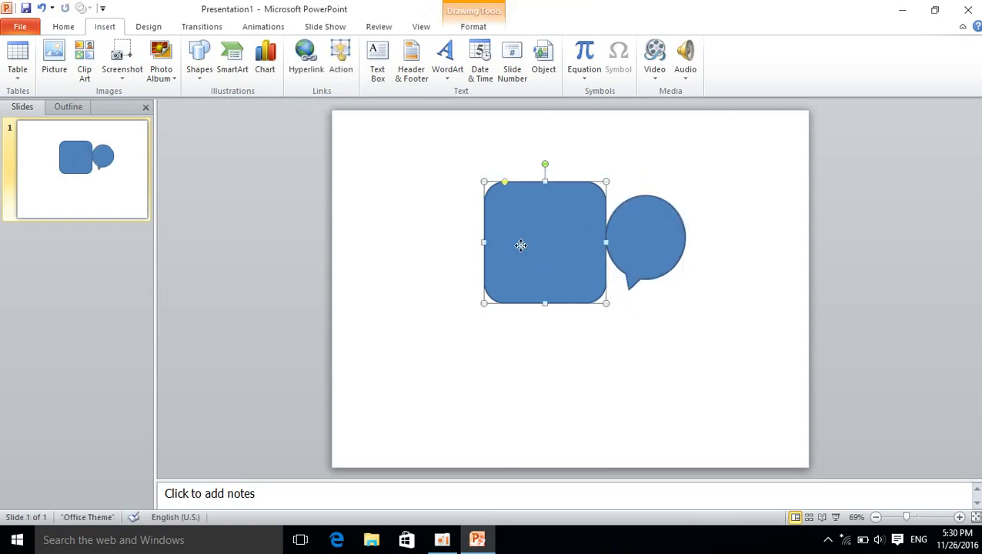
double_click(522, 246)
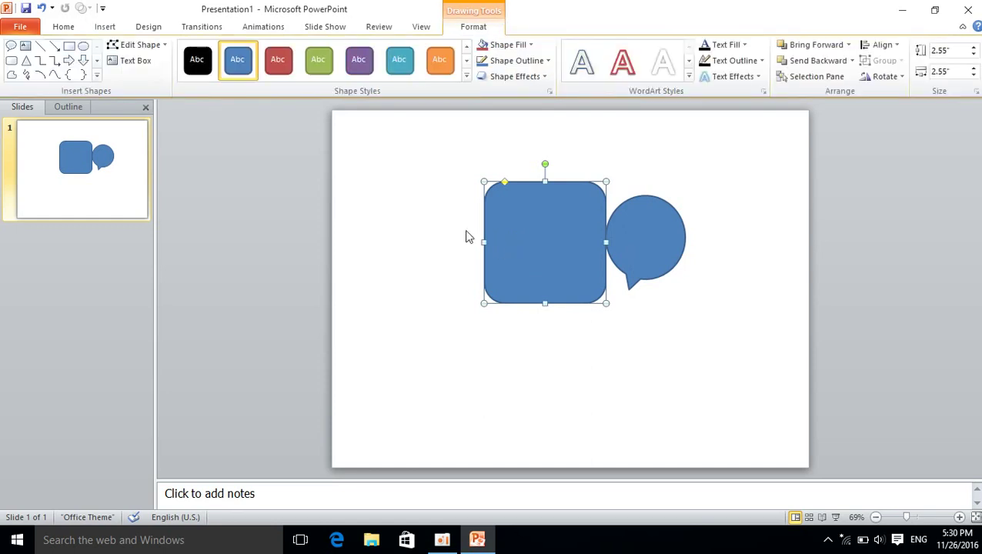
left_click(530, 46)
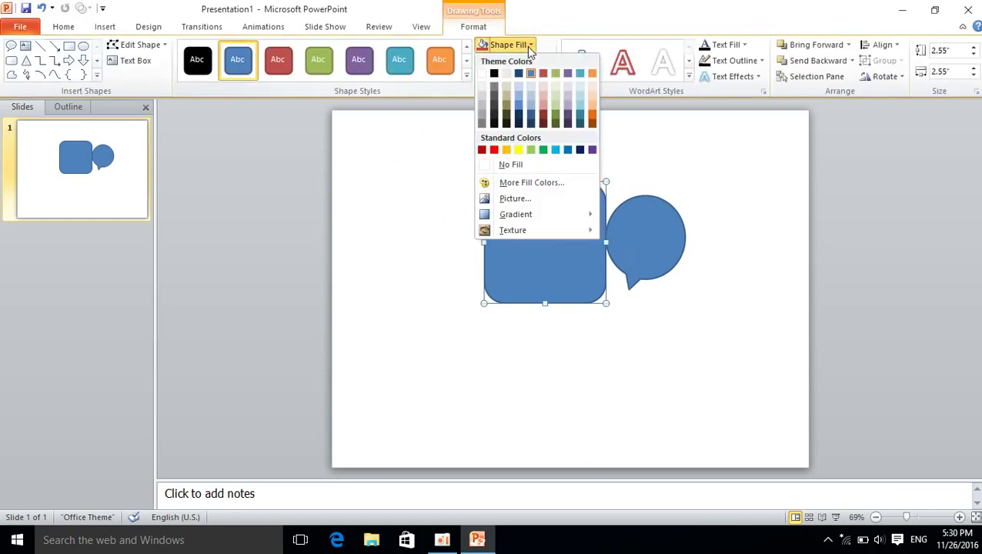
left_click(543, 150)
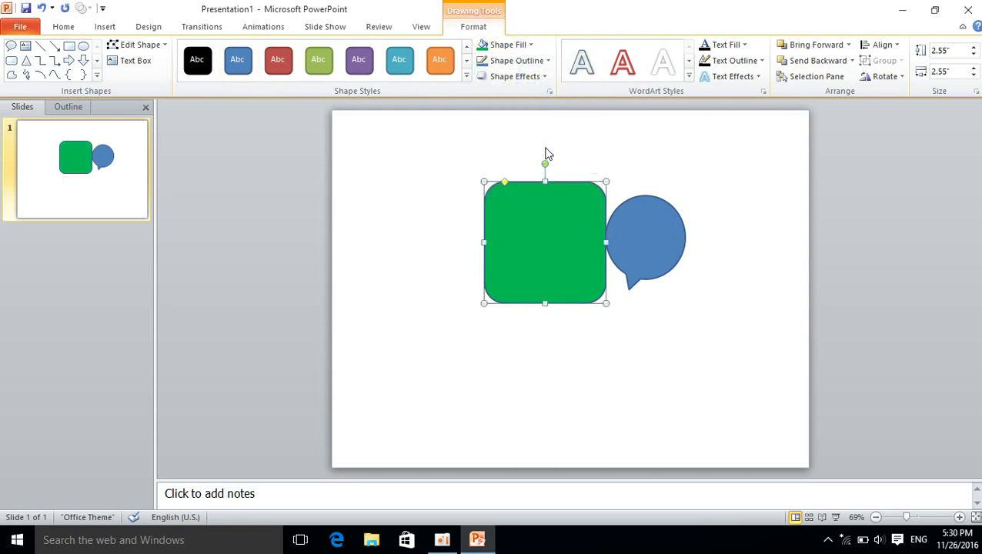
left_click(526, 62)
left_click(519, 180)
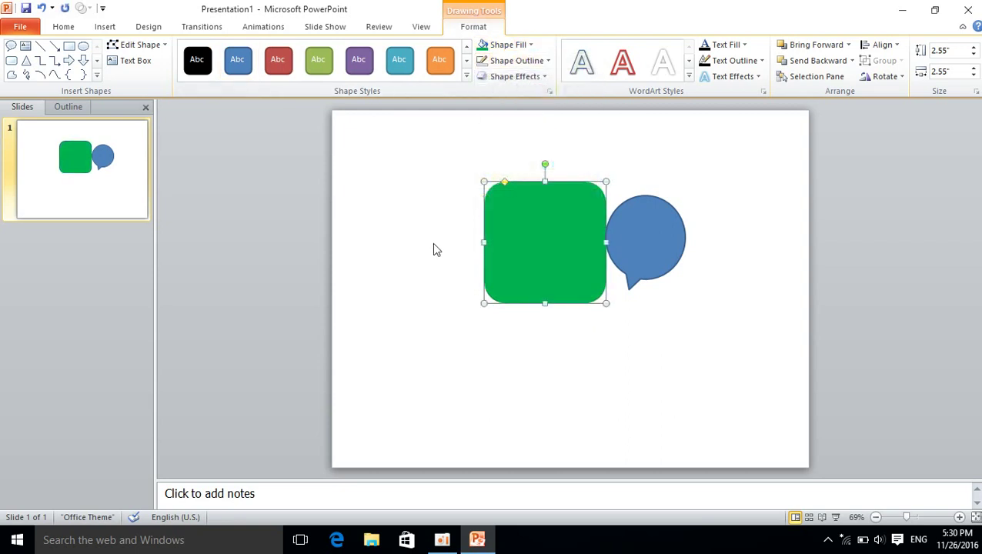
left_click(431, 242)
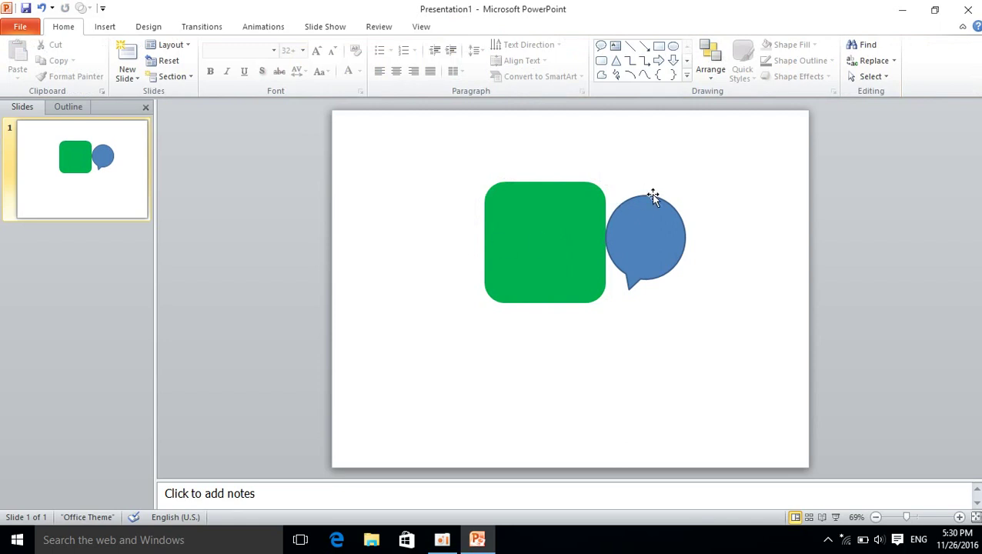
Step: Centre the speech bubble on the green square, filled light gray with no outline
left_click_drag(668, 219, 567, 236)
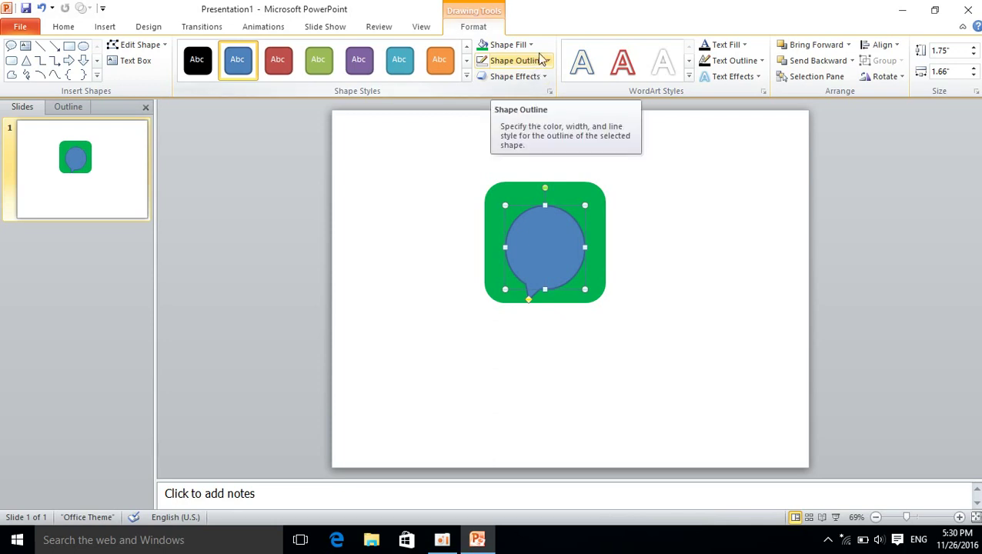
left_click(510, 45)
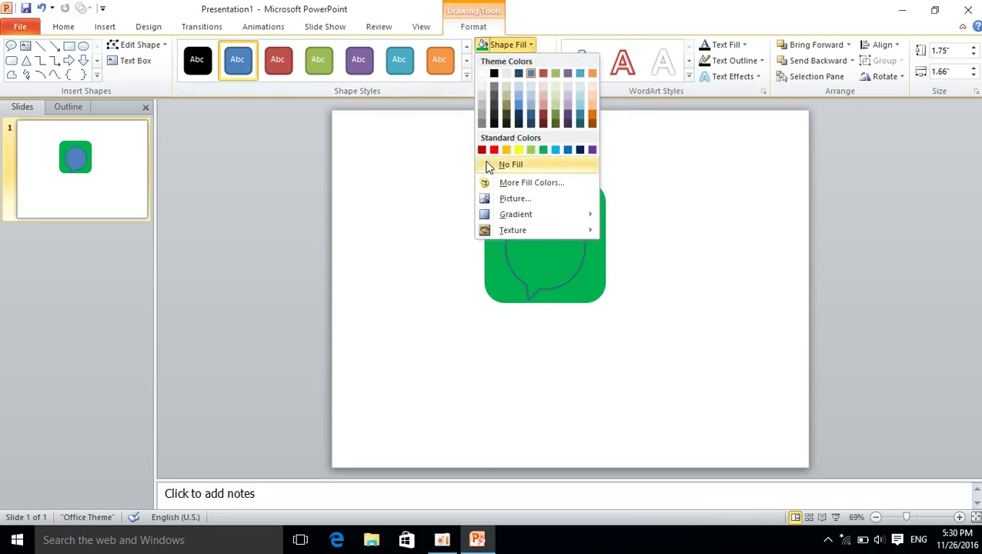
left_click(482, 85)
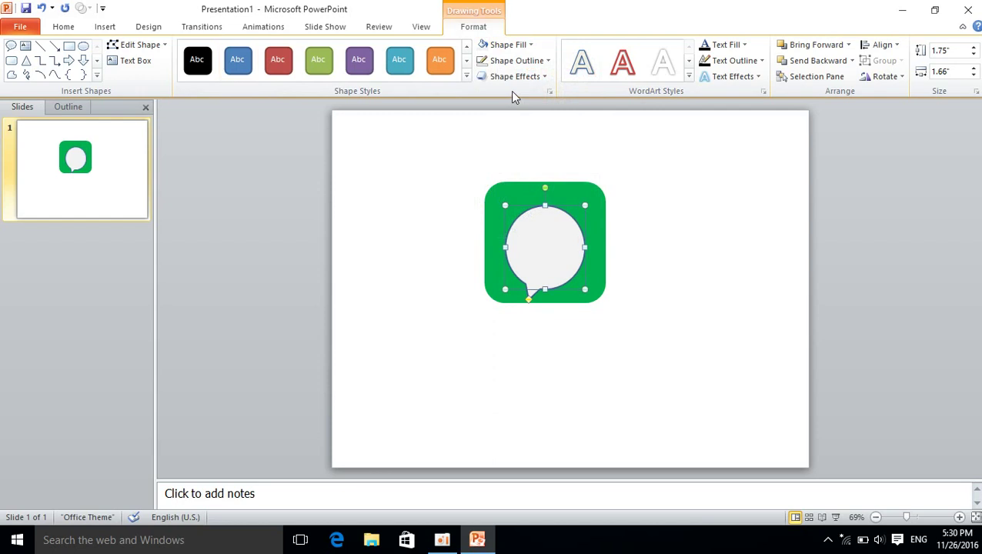
left_click(508, 61)
left_click(496, 179)
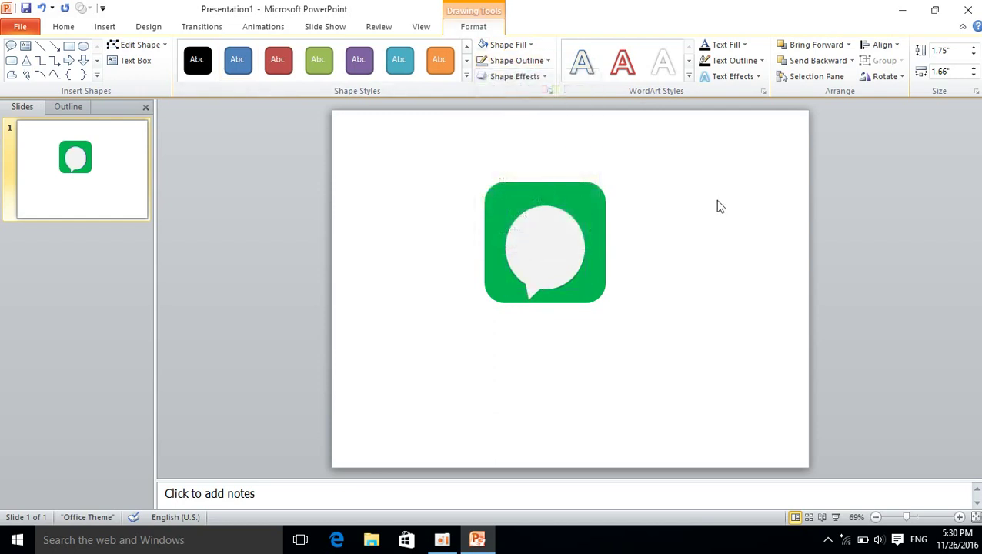
Step: Swing the speech bubble's tail so it points toward the lower left
left_click(567, 240)
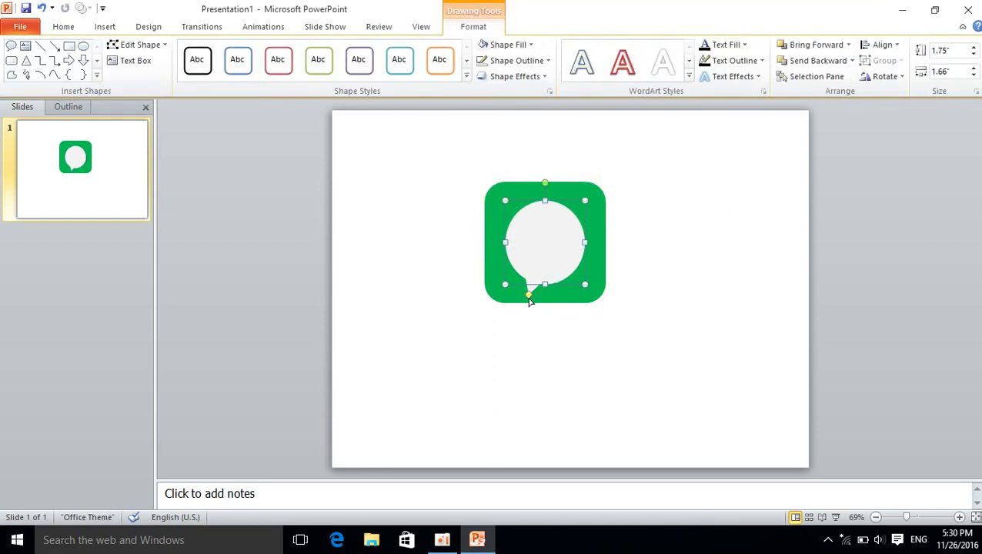
left_click_drag(530, 300, 518, 298)
scroll(583, 280, "up", 1)
scroll(582, 279, "up", 5)
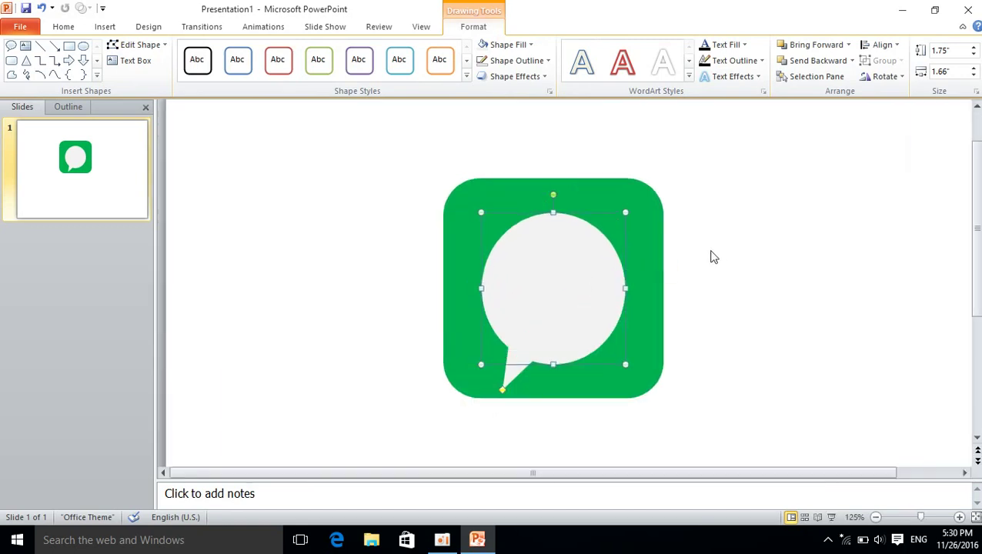
left_click(720, 256)
left_click(574, 311)
left_click_drag(502, 389, 483, 362)
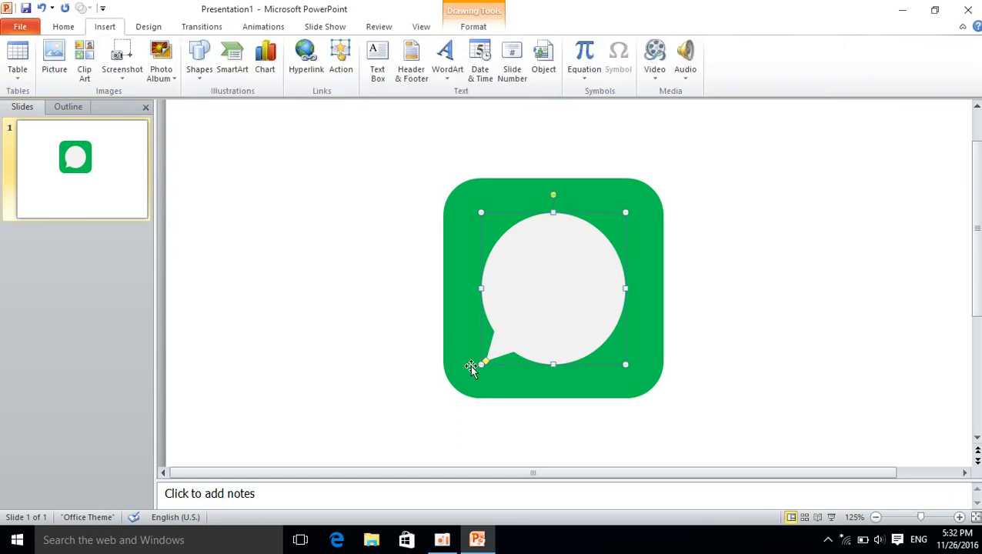
left_click_drag(483, 367, 586, 387)
left_click(702, 373)
left_click(635, 358)
left_click(674, 345)
left_click(551, 334)
left_click(436, 355)
left_click(197, 80)
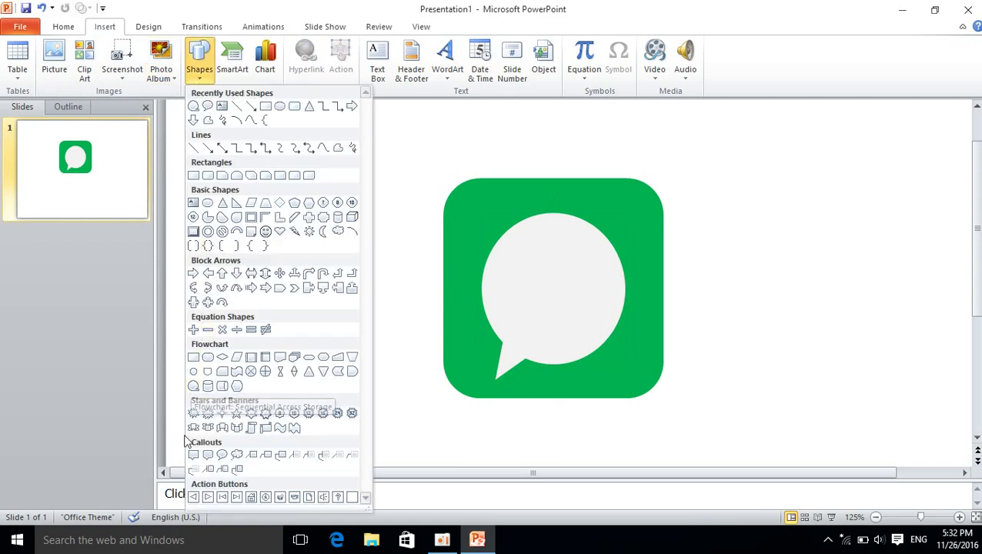
Step: Draw a second, blue speech bubble over the green icon
left_click(193, 386)
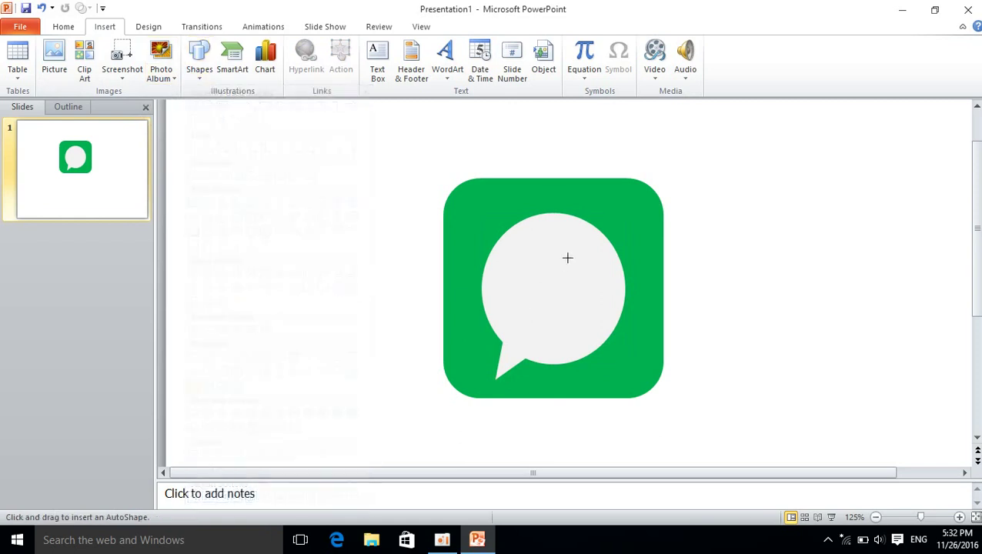
left_click_drag(502, 228, 565, 311)
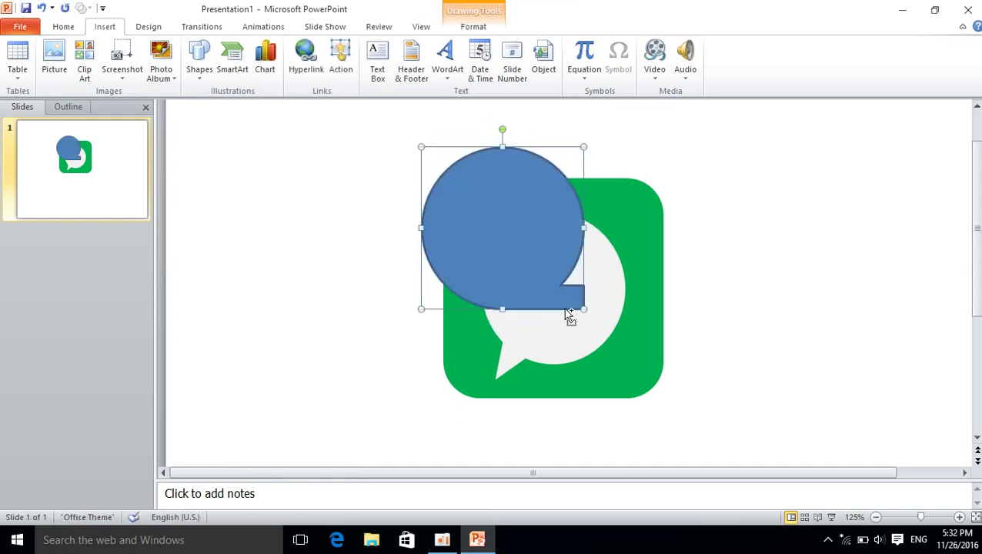
left_click_drag(520, 234, 551, 269)
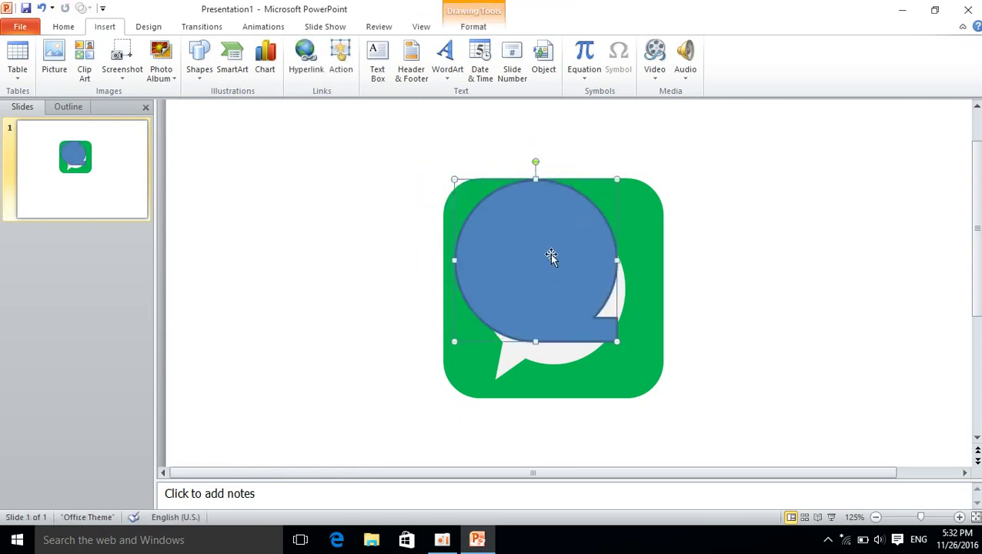
Step: Use Edit Points to pull the blue bubble's corner out into a pointed tail
right_click(551, 254)
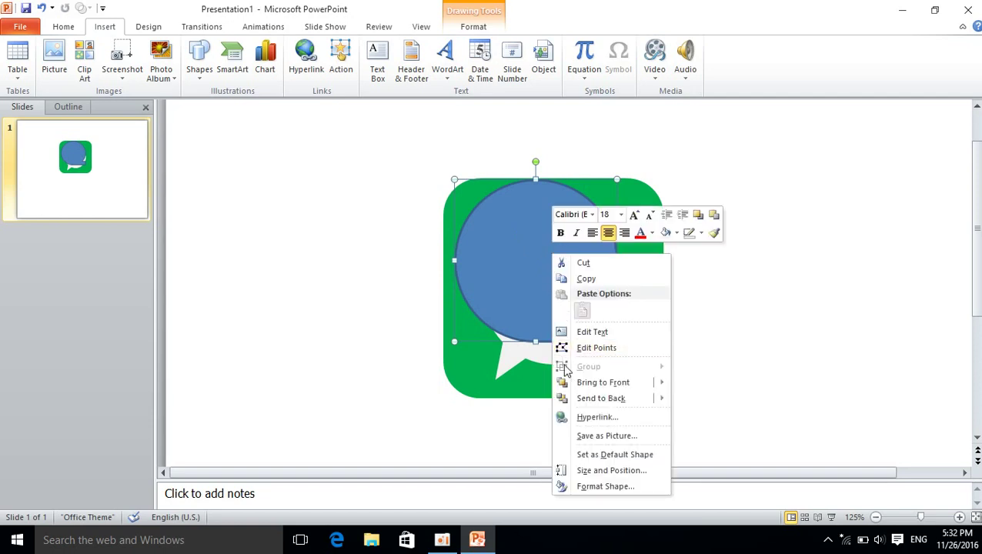
left_click(593, 349)
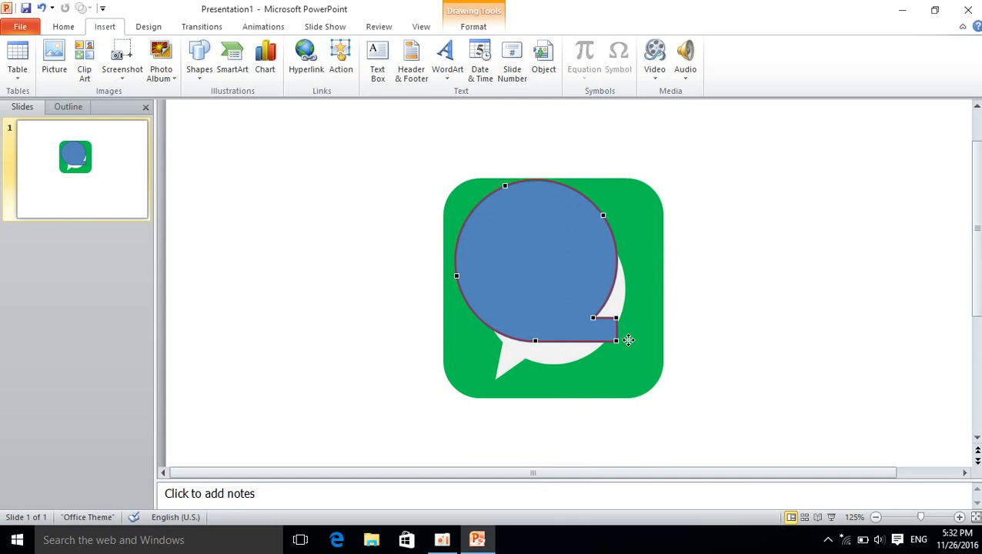
left_click_drag(617, 318, 620, 345)
left_click(785, 346)
left_click(523, 299)
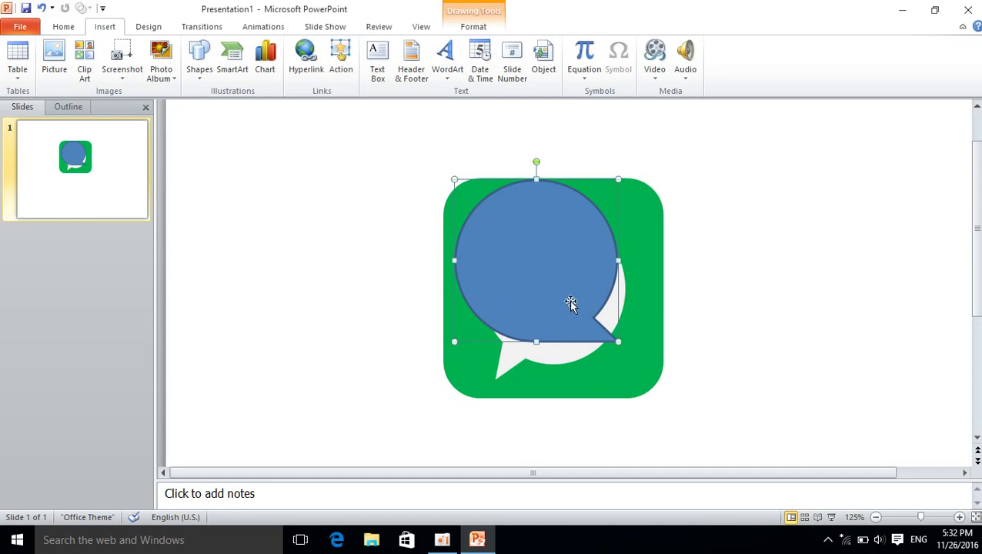
double_click(536, 235)
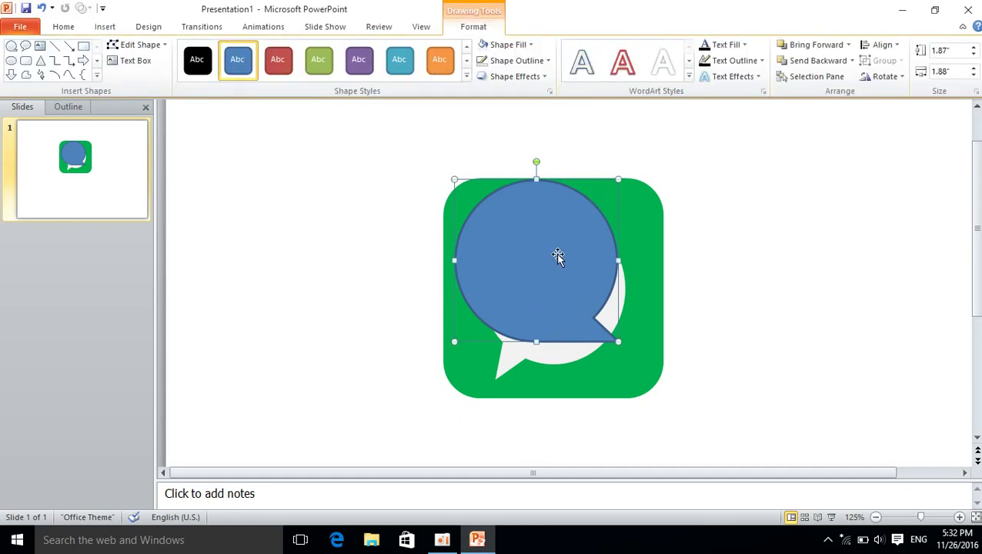
Step: Flip the blue bubble horizontally and move it to the left
left_click(896, 80)
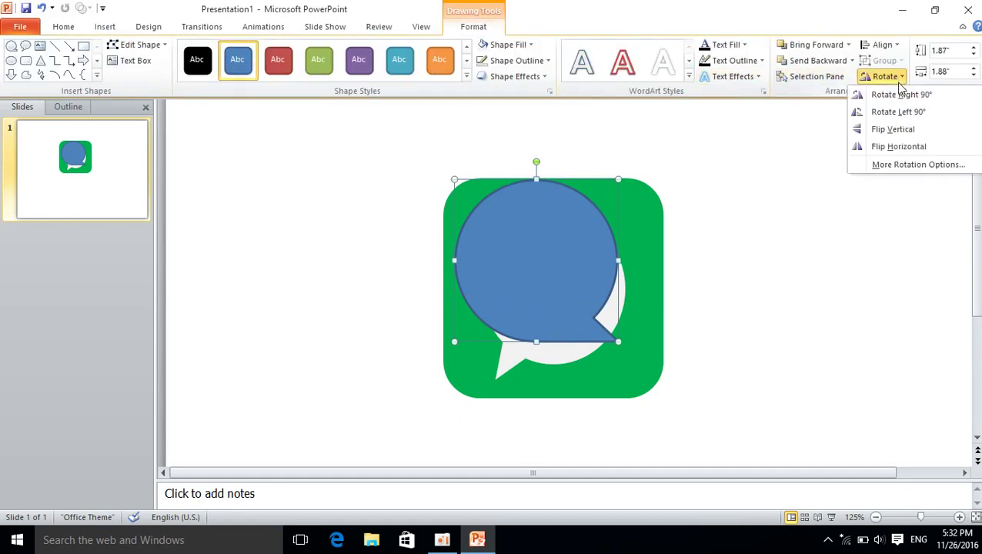
left_click(900, 146)
left_click_drag(528, 258, 442, 259)
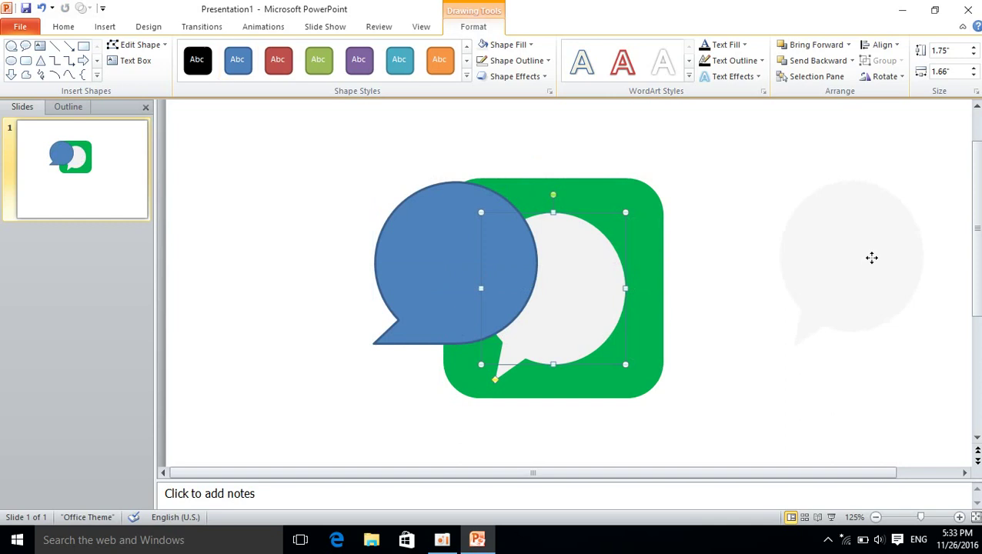
Step: Move the white bubble off to the right and fill it red
left_click_drag(572, 289, 665, 273)
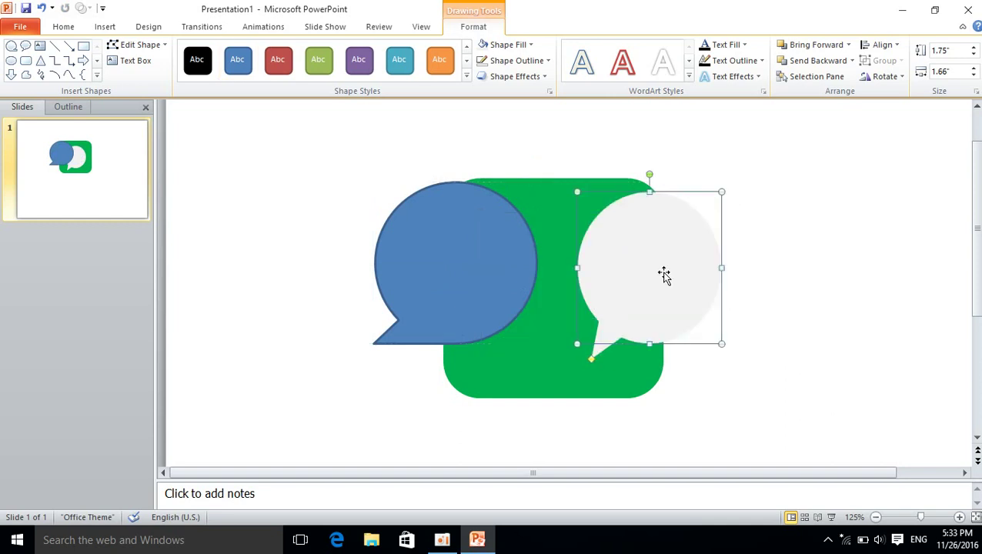
left_click(516, 44)
left_click(493, 150)
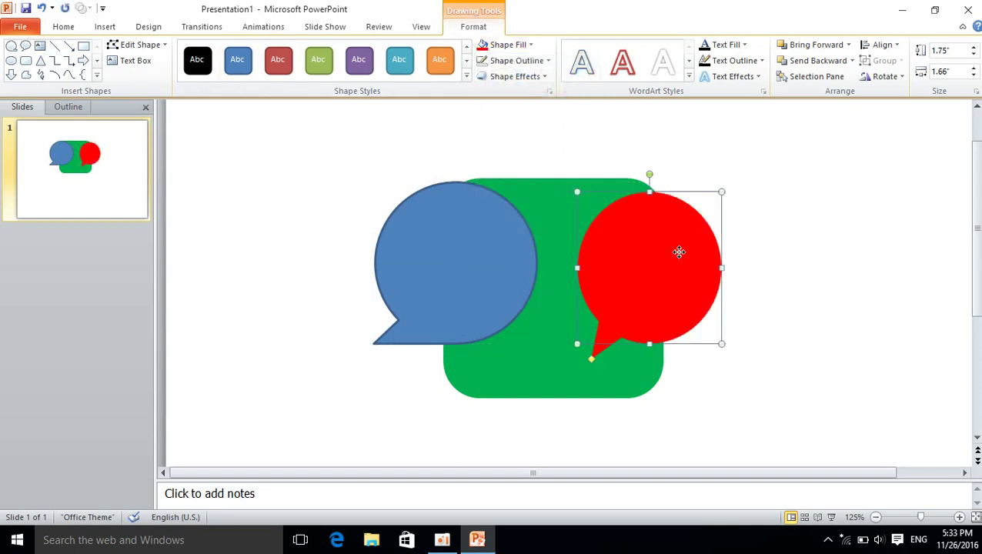
left_click_drag(680, 253, 831, 224)
Step: Move the blue bubble back onto the green tile and remove its outline
mouse_move(471, 277)
left_mouse_down()
mouse_move(581, 290)
mouse_move(570, 292)
left_mouse_up()
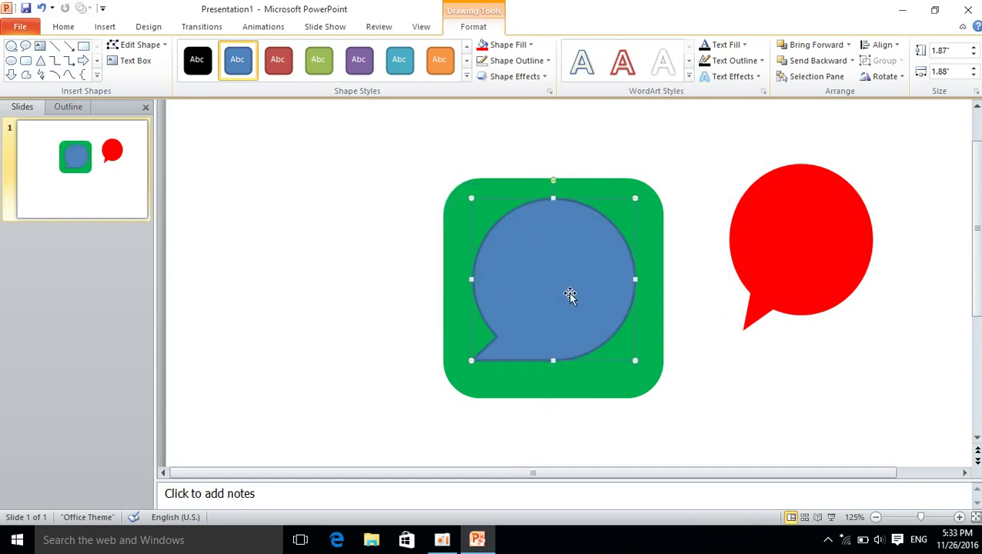
left_click(515, 61)
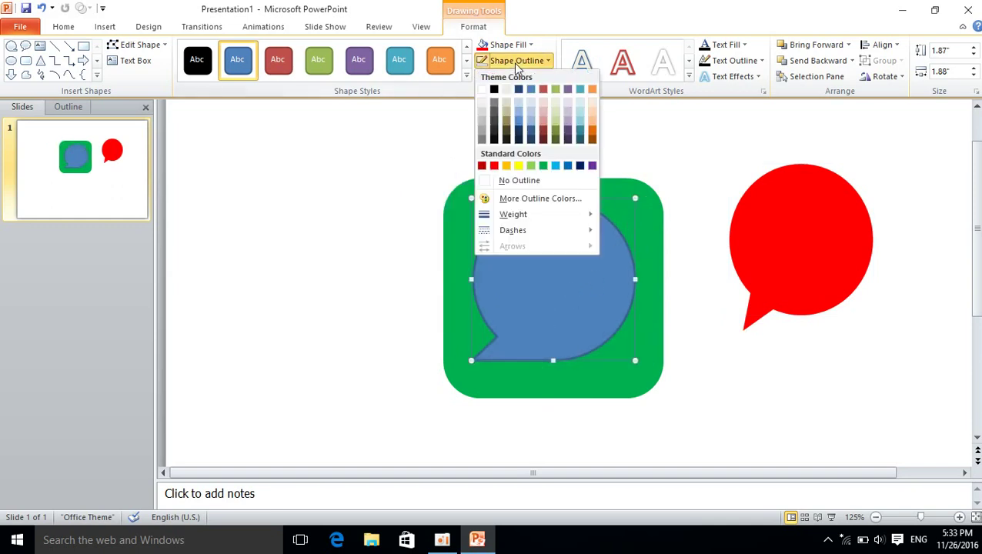
left_click(511, 180)
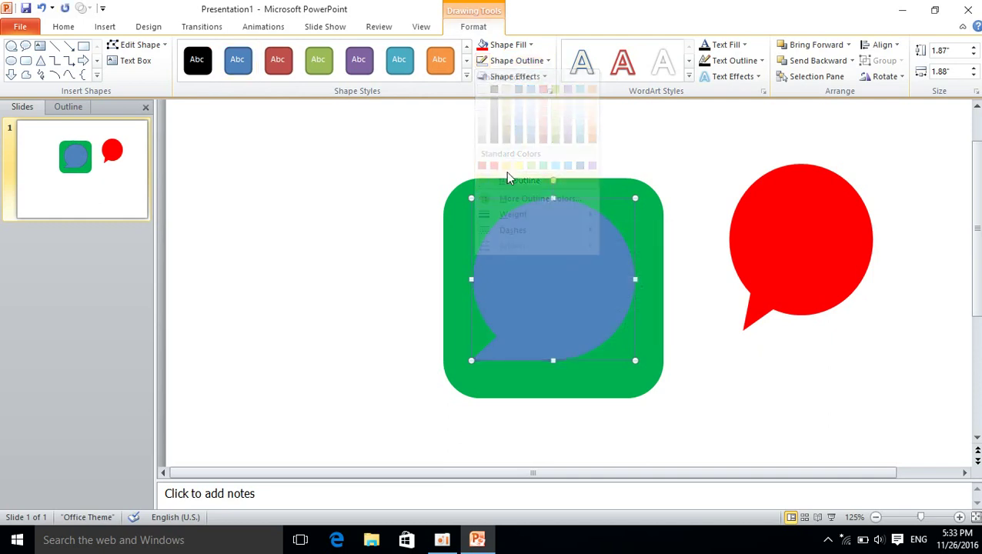
left_click(521, 45)
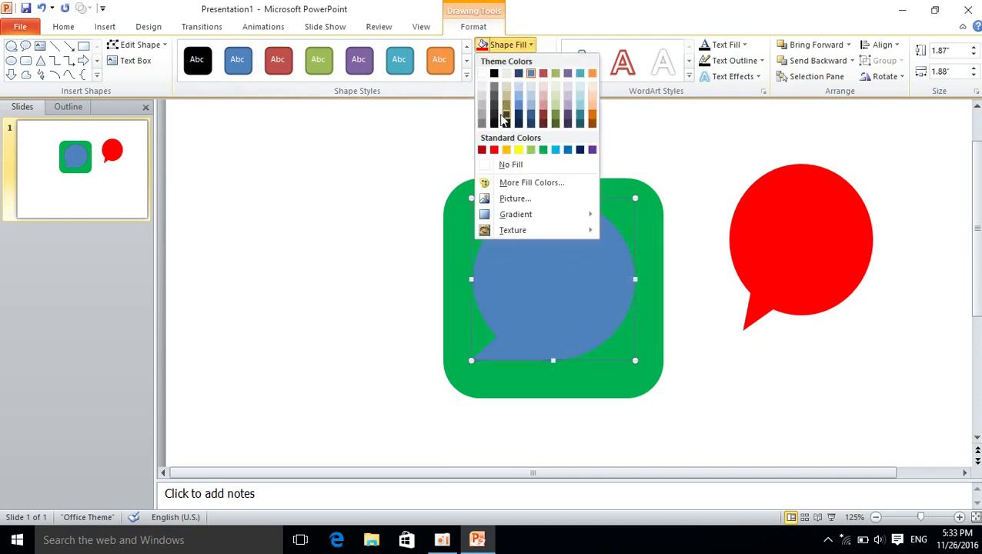
Step: Fill the bubble white, nudge it right, and tilt it slightly counter-clockwise
left_click(482, 74)
left_click(298, 280)
left_click(533, 294)
left_click_drag(532, 294, 536, 298)
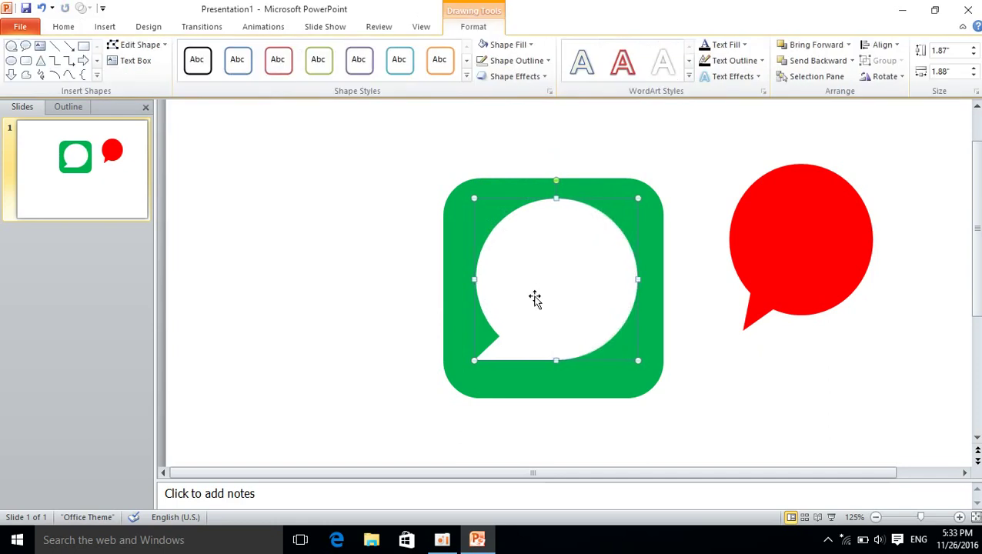
left_click_drag(553, 179, 532, 188)
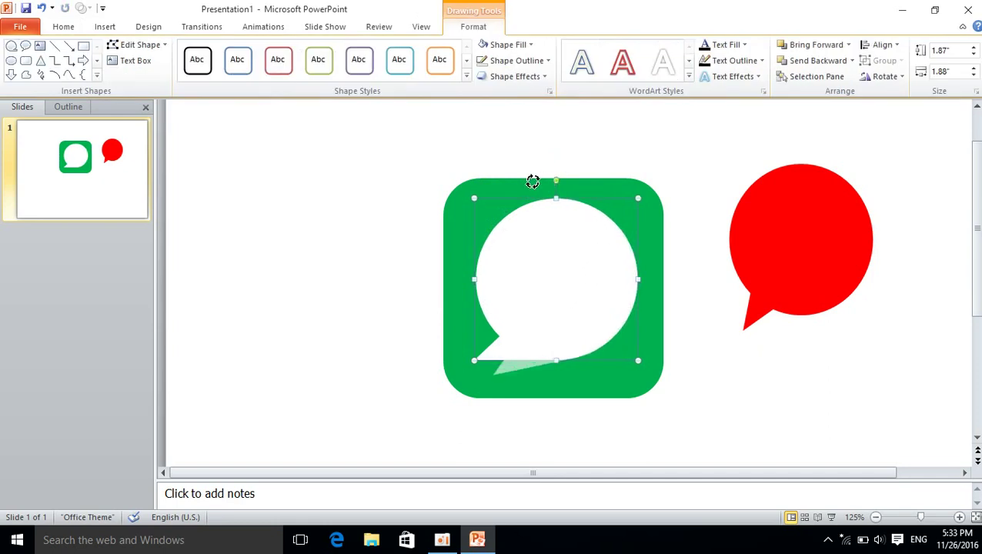
left_click(566, 281)
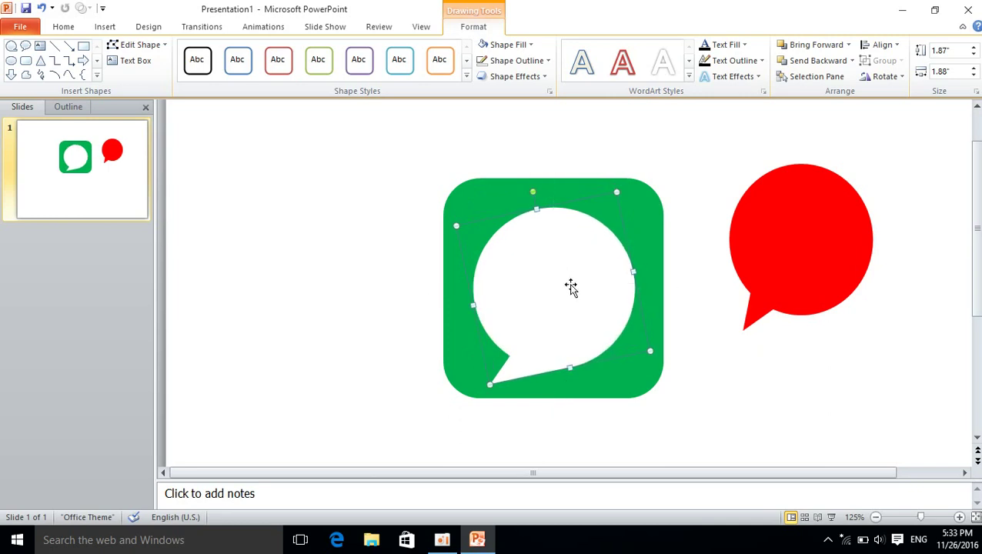
left_click(743, 402)
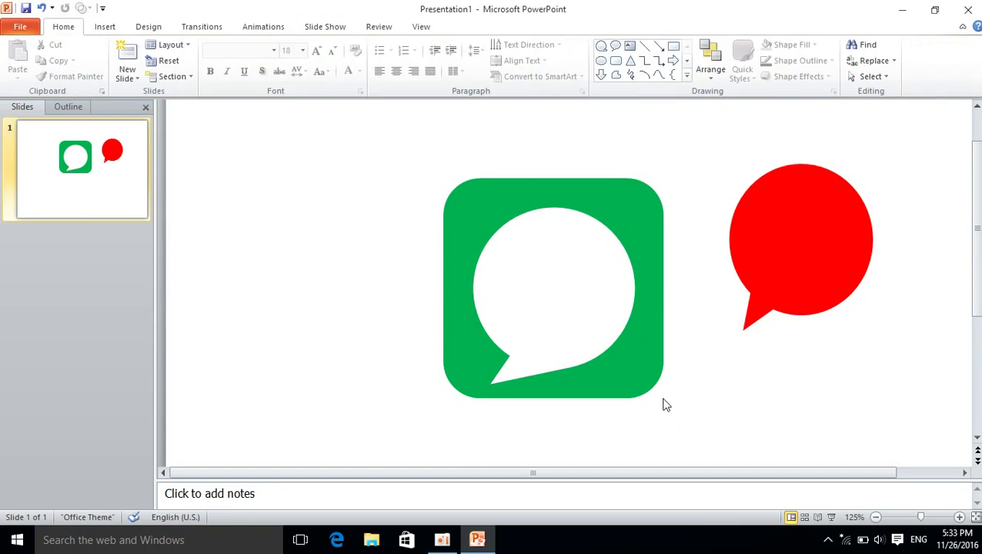
left_click(547, 306)
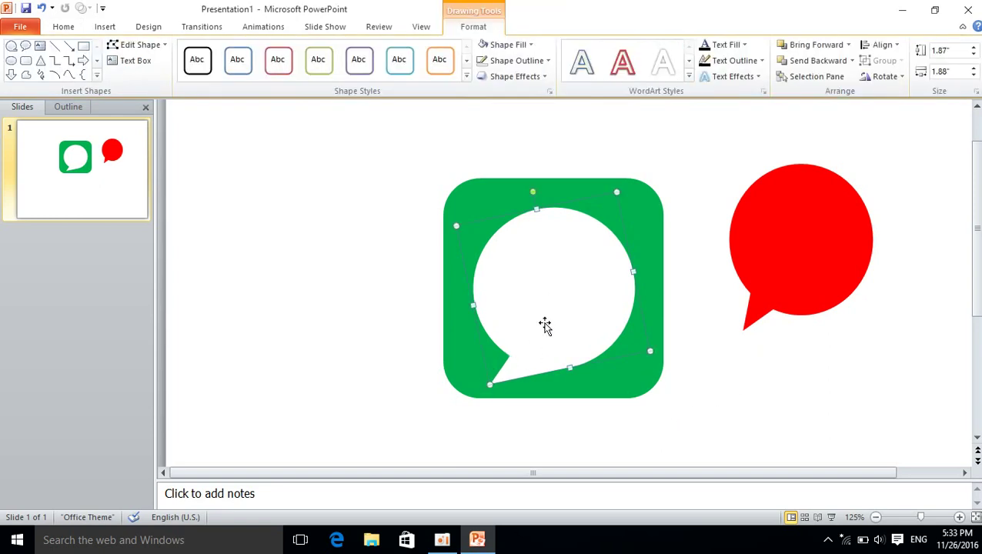
Step: Edit the white bubble's points to move its tail tip
right_click(545, 326)
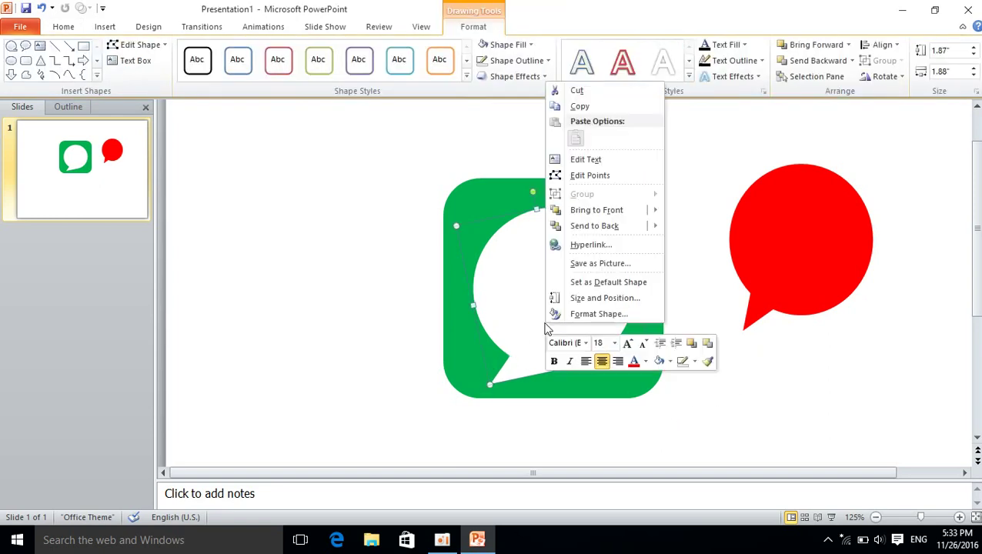
left_click(590, 176)
left_click_drag(491, 383, 497, 376)
left_click(699, 448)
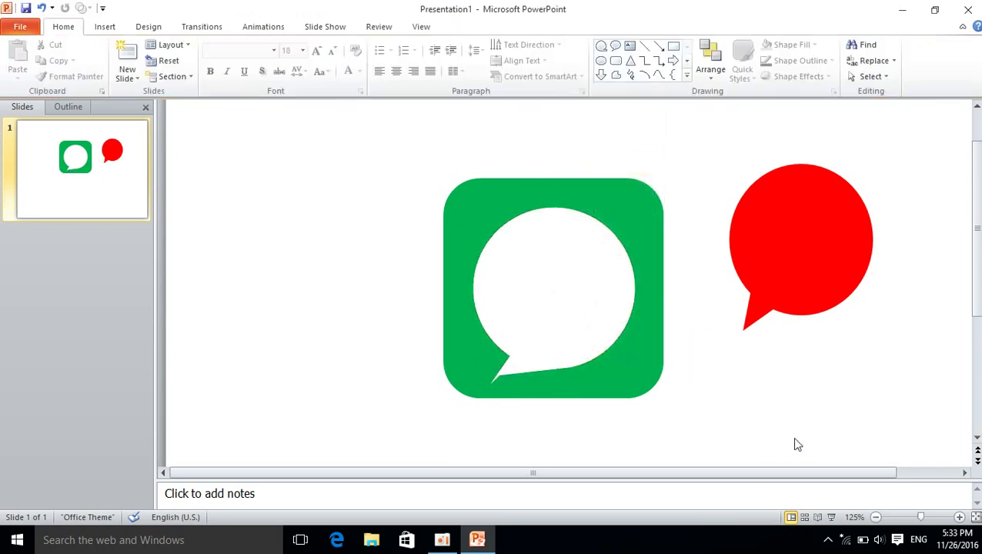
left_click(540, 375)
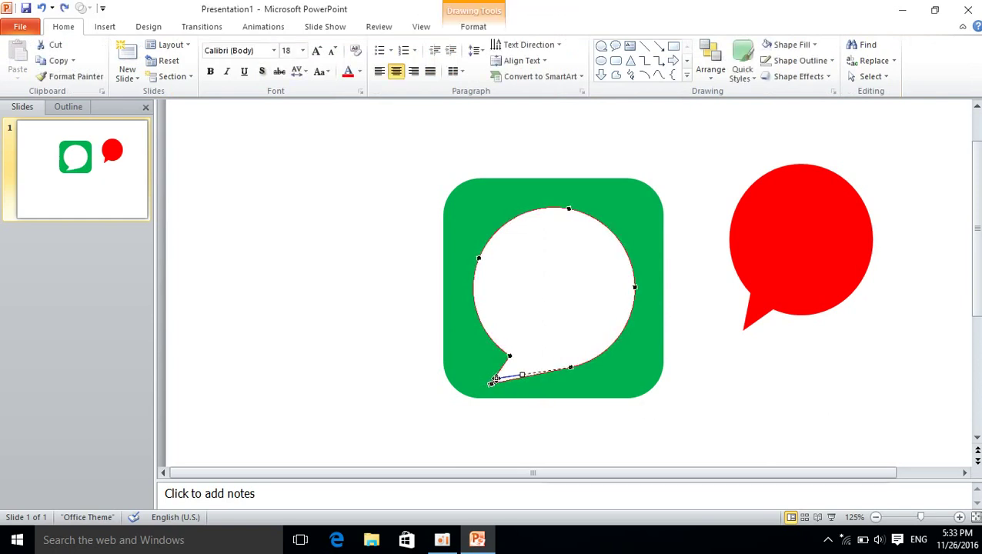
left_click(715, 414)
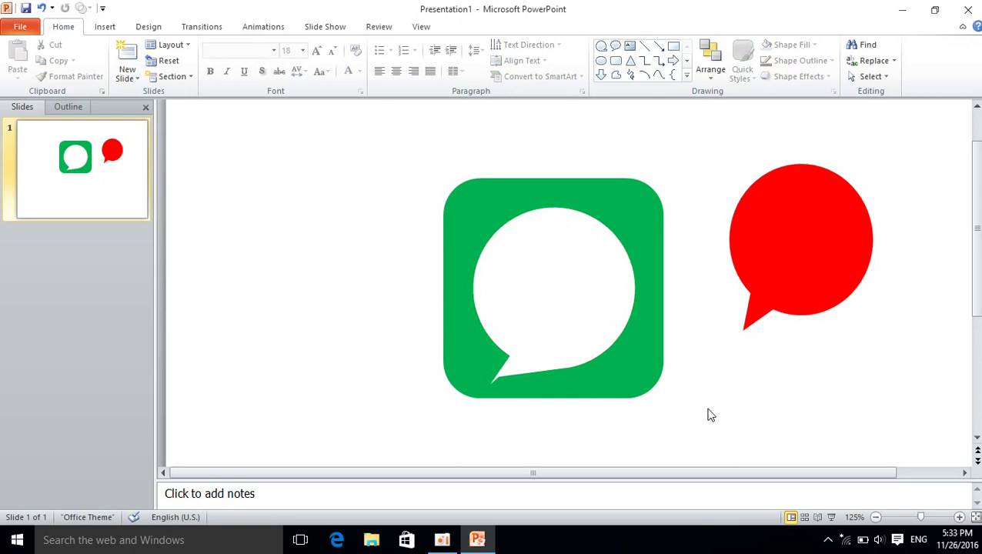
Step: Rework the tail's lower edge, undoing the unwanted reshapes
key("ctrl+z")
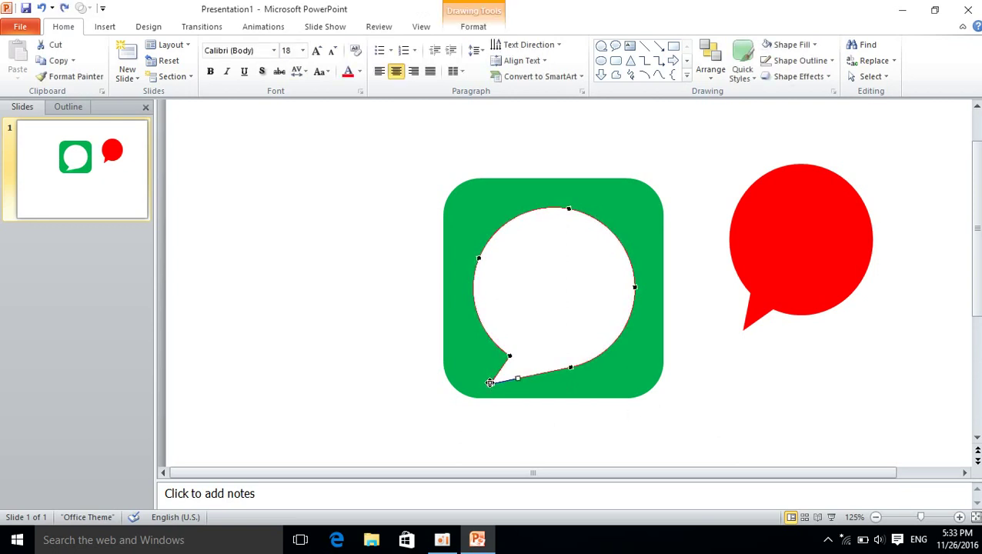
left_click_drag(490, 382, 492, 381)
left_click(681, 417)
key("ctrl+z")
left_click(680, 420)
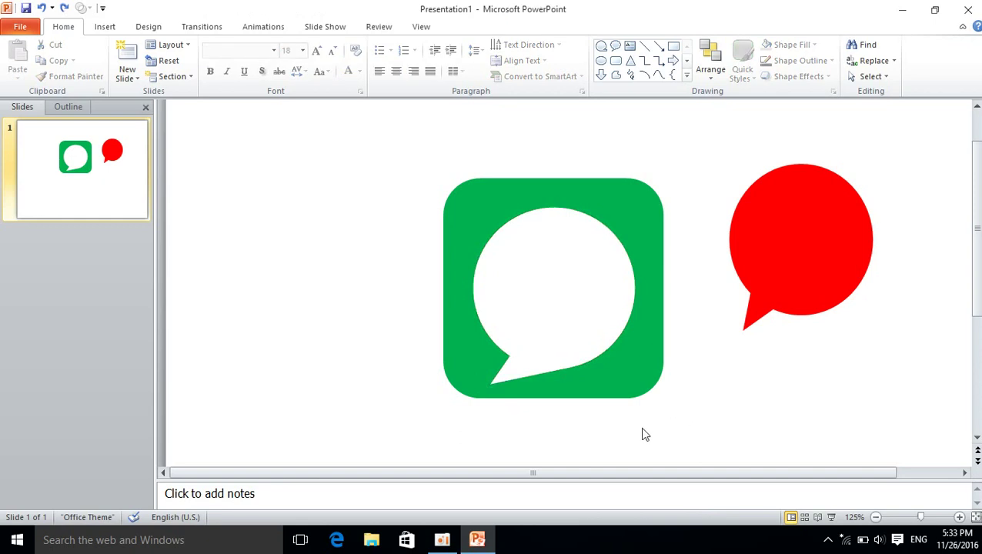
left_click(563, 331)
left_click(749, 377)
left_click(782, 288)
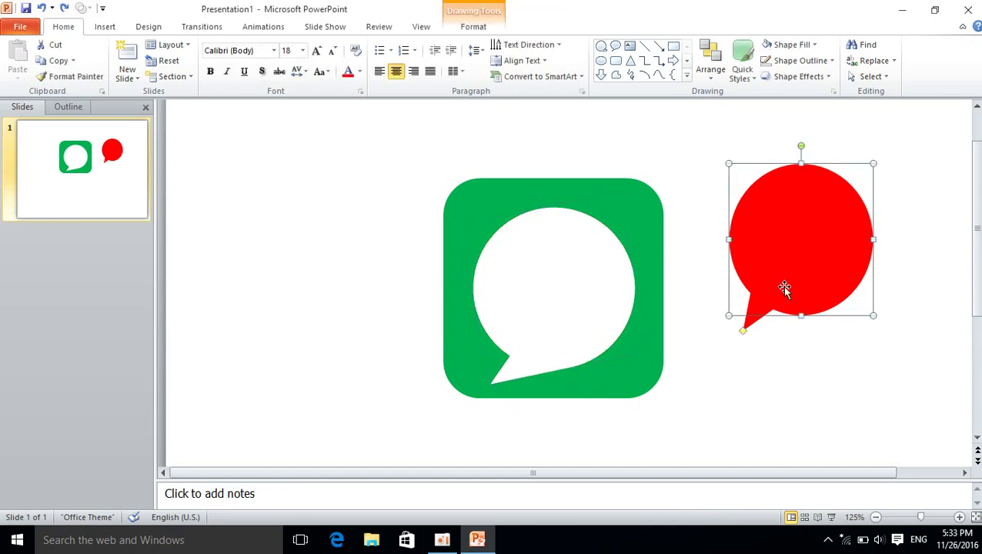
Step: Delete the red bubble and align the green tile and white bubble to the centre
key("Delete")
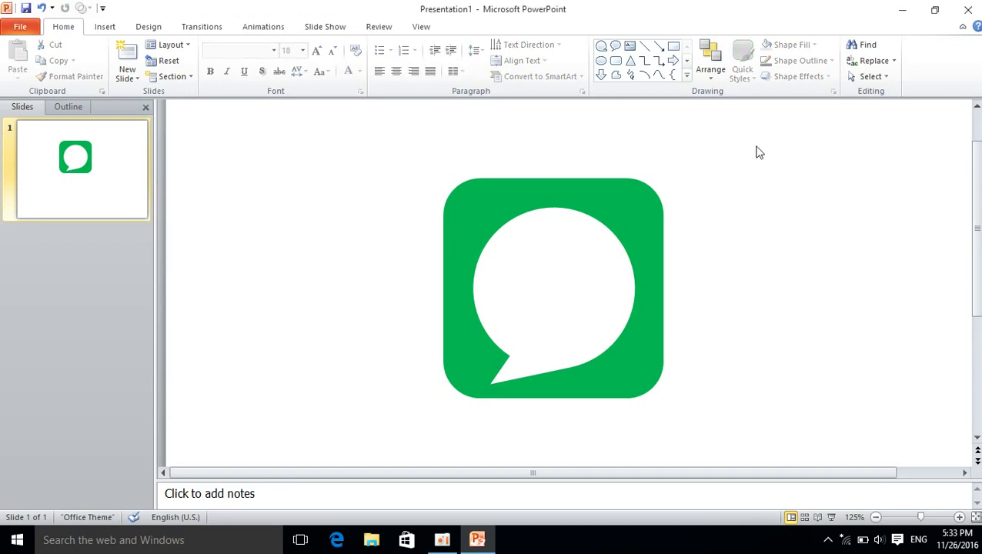
left_click_drag(758, 159, 293, 471)
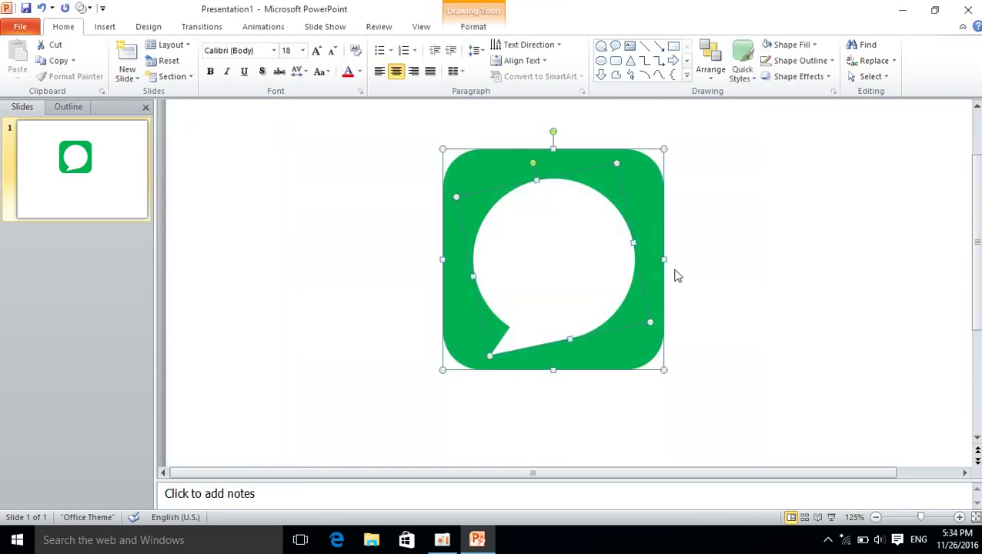
left_click(706, 77)
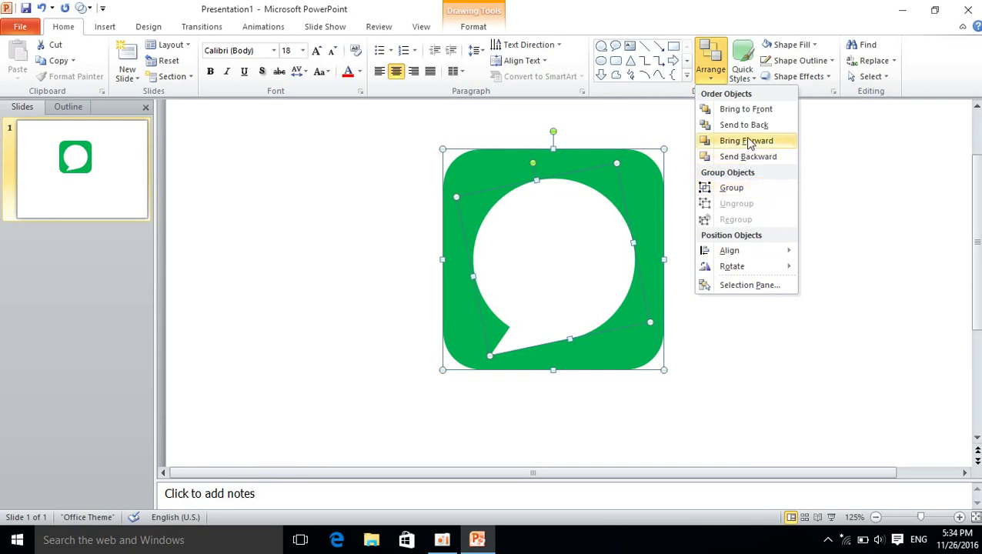
mouse_move(729, 251)
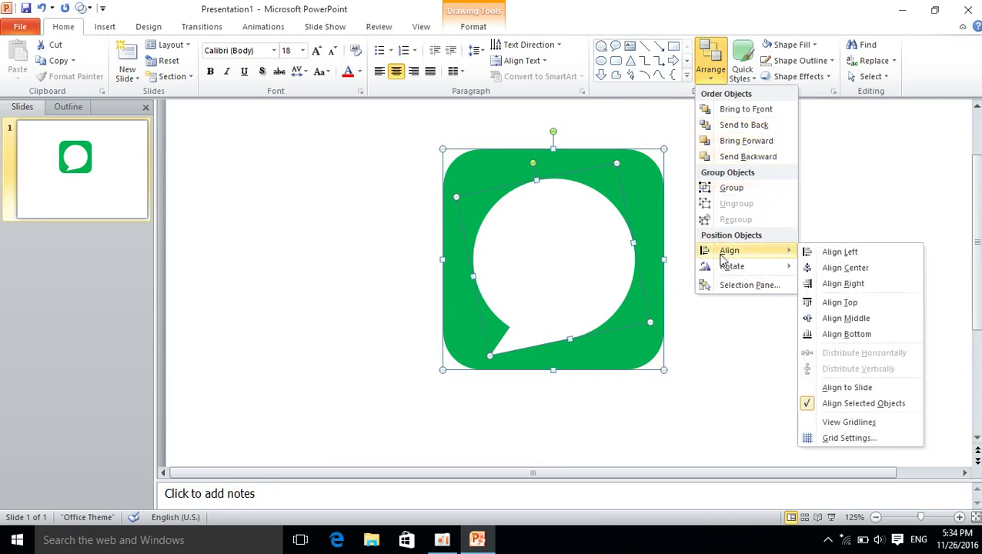
left_click(842, 270)
left_click(812, 245)
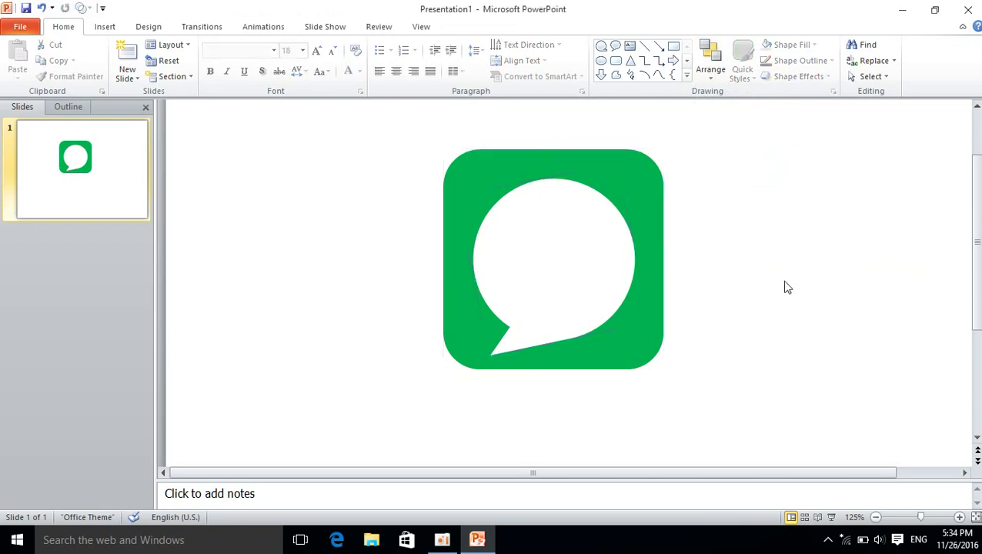
scroll(767, 288, "up", 1)
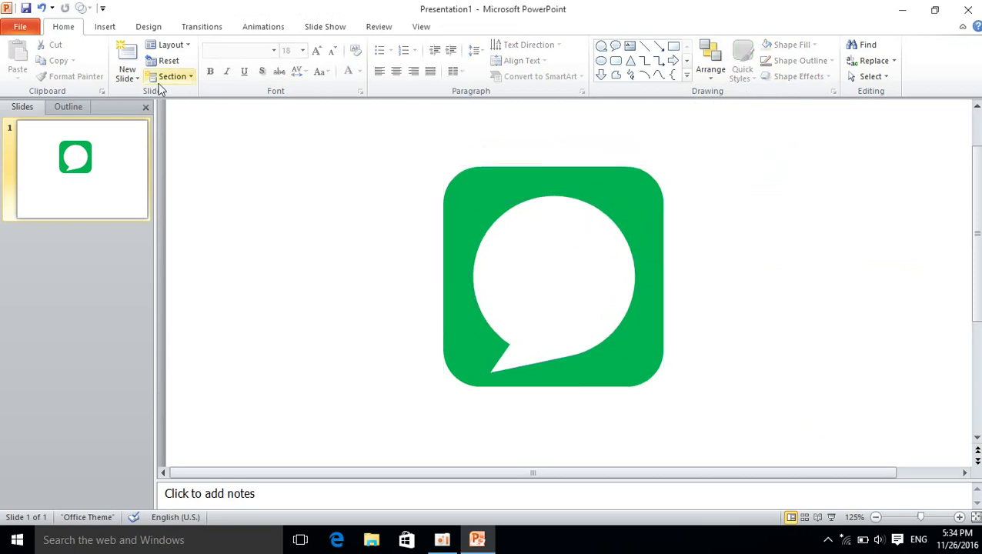
Step: Add a text box reading 'LINE' to the left of the icon
left_click(104, 27)
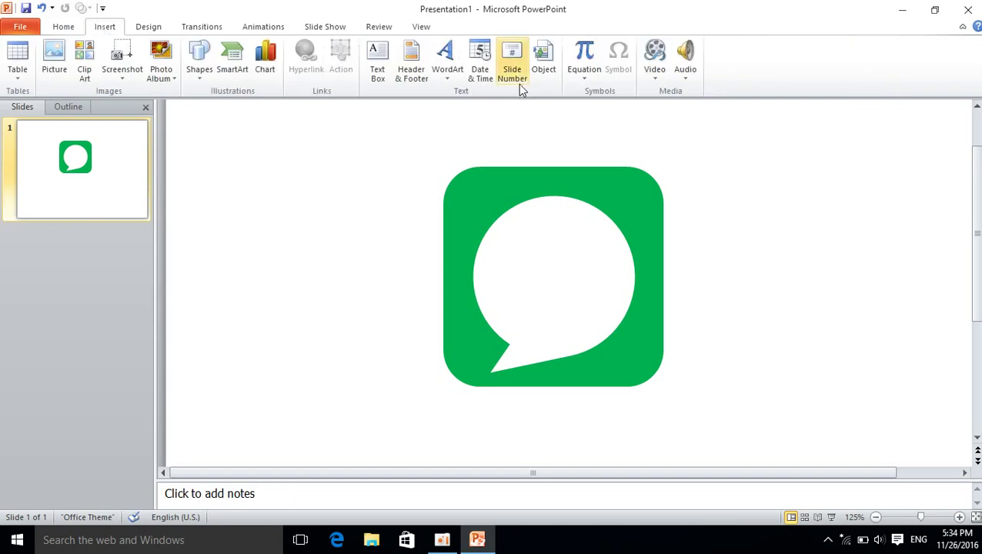
left_click(378, 69)
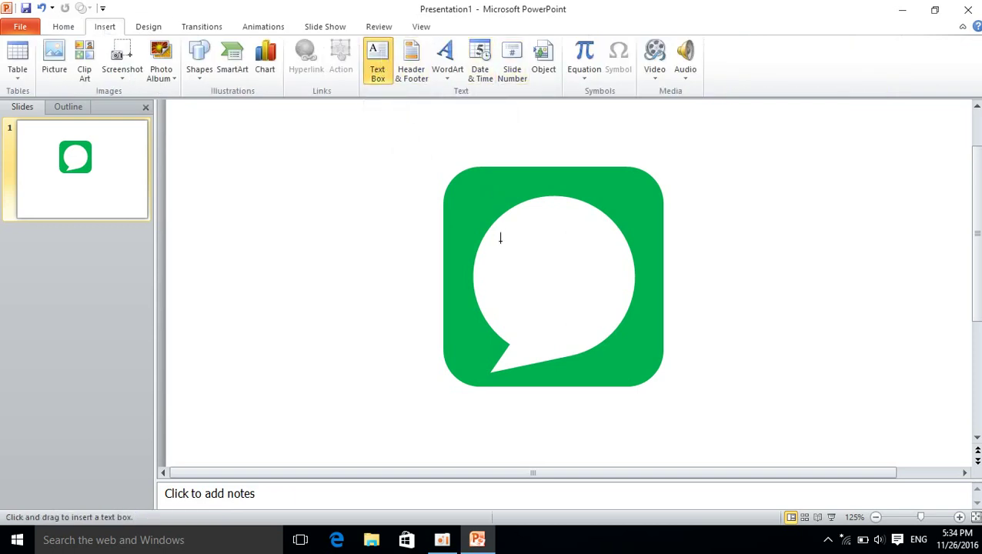
left_click(346, 225)
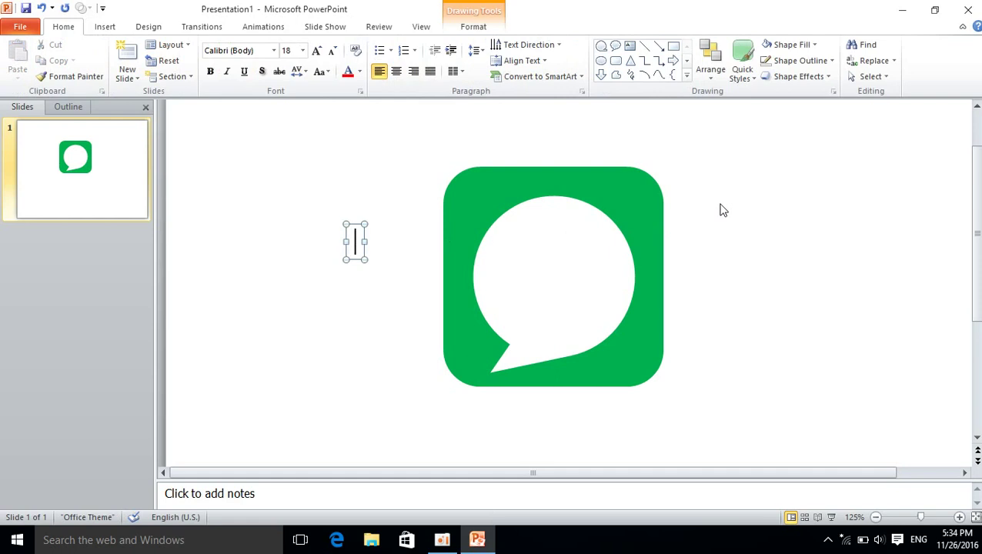
type("LI")
type("MR")
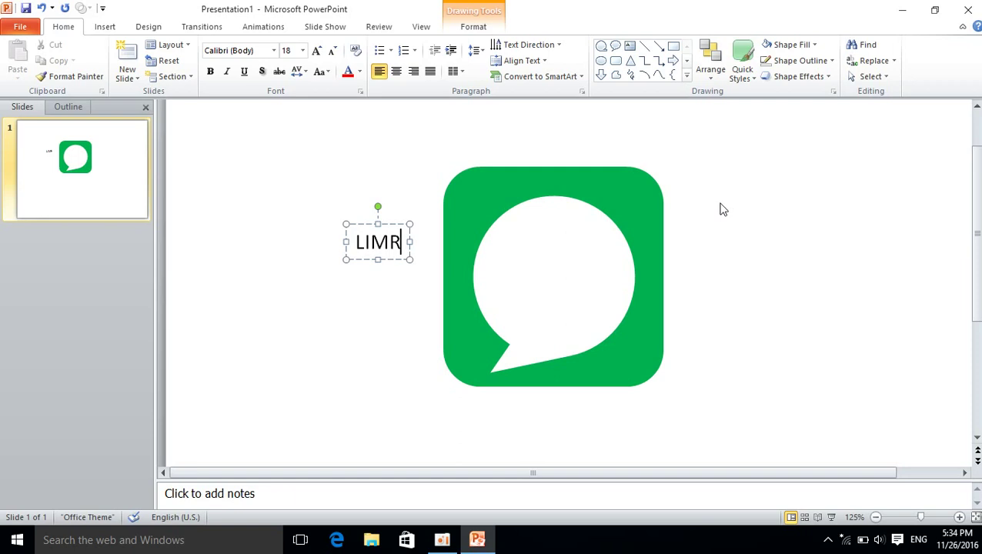
key("BackSpace")
key("BackSpace")
key("BackSpace")
type("LINR")
key("BackSpace")
type("E")
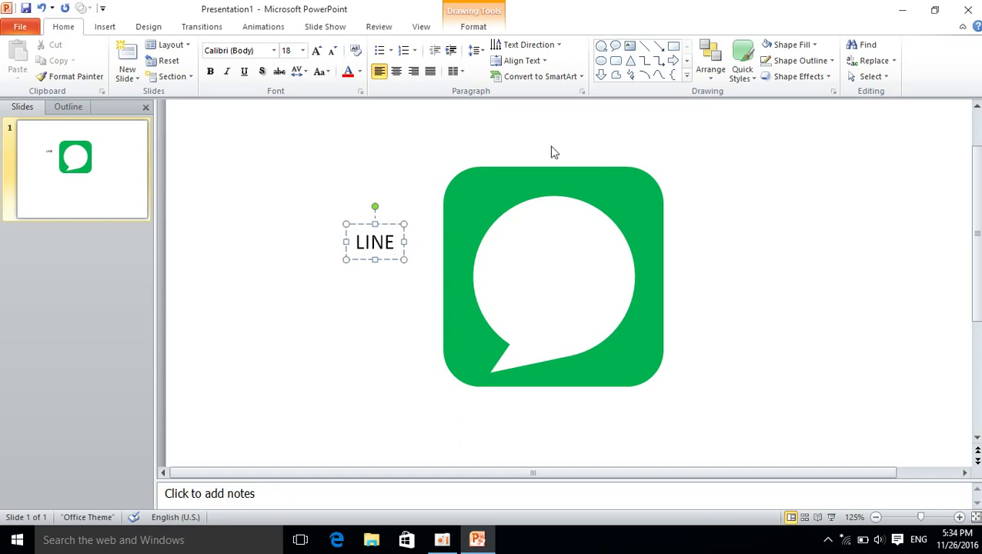
Step: Move the LINE text box into the centre of the white bubble
left_click_drag(385, 228, 573, 263)
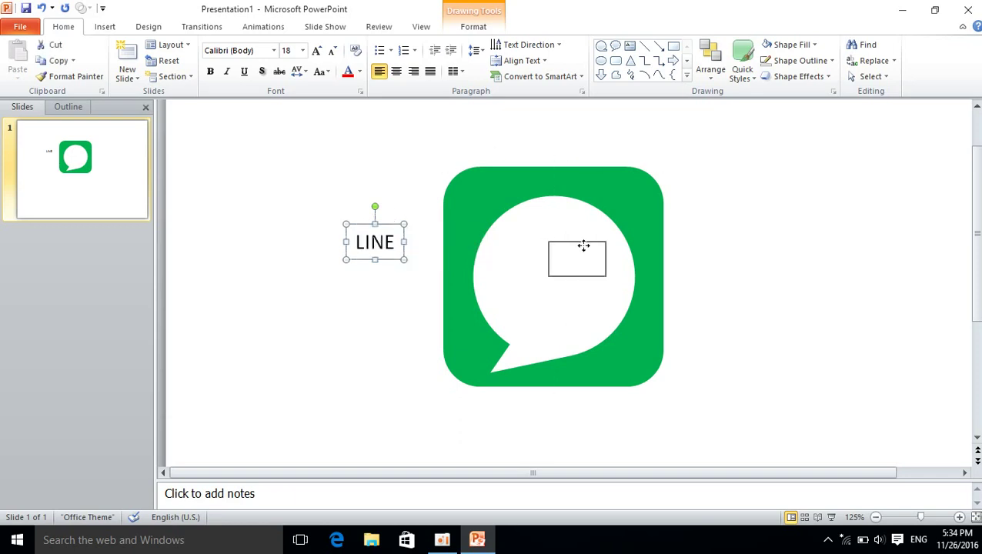
left_click(762, 218)
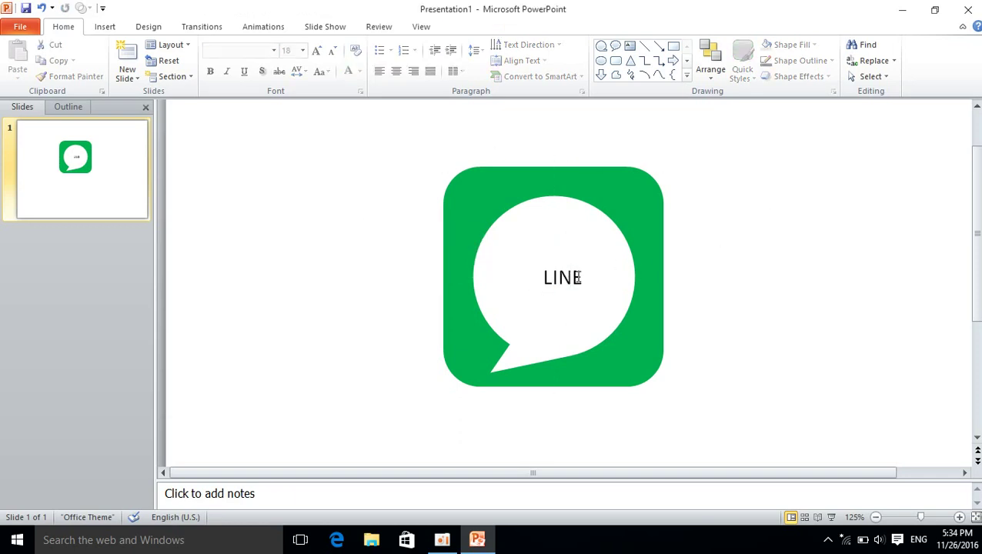
left_click(556, 283)
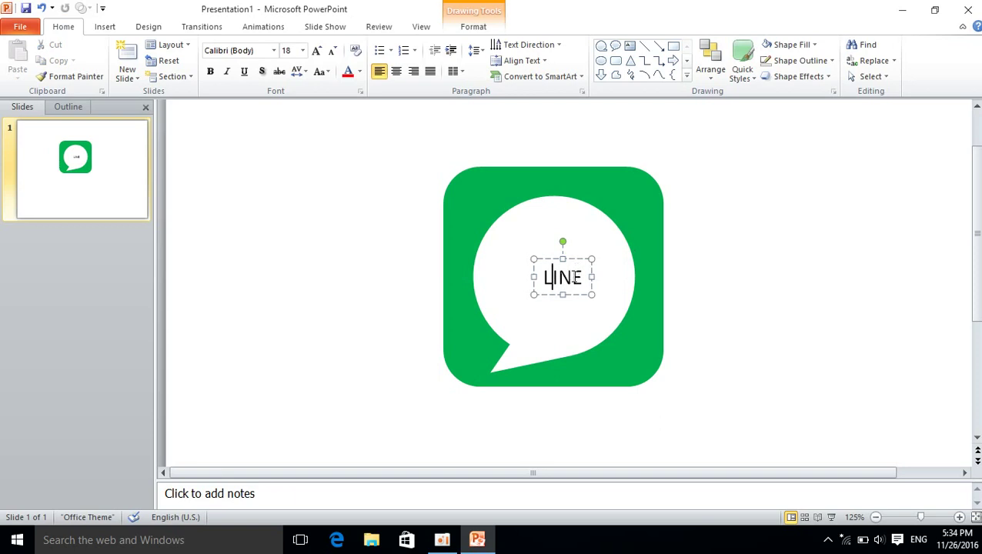
Step: Set the LINE word to 40 pt and nudge it up-left within the bubble
double_click(574, 280)
left_click(302, 50)
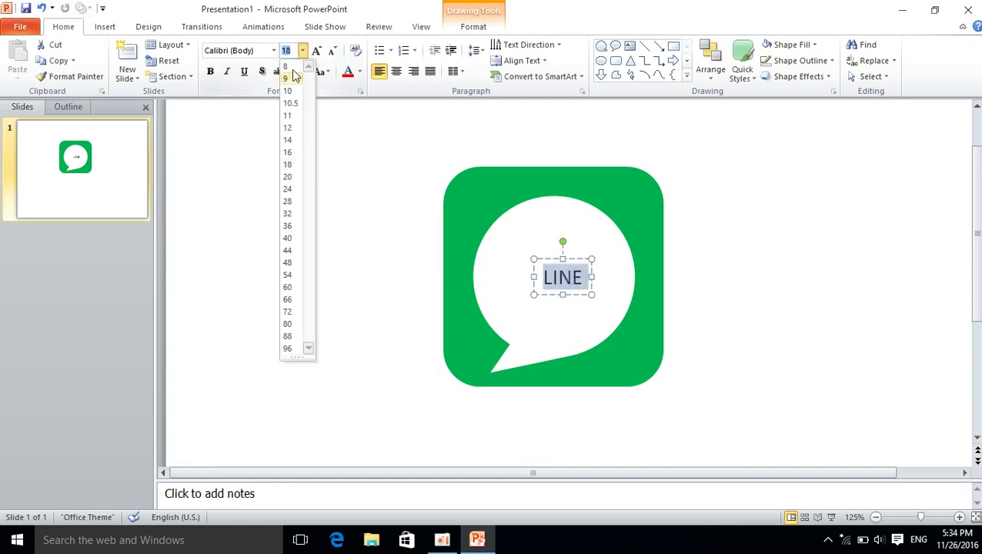
left_click(289, 241)
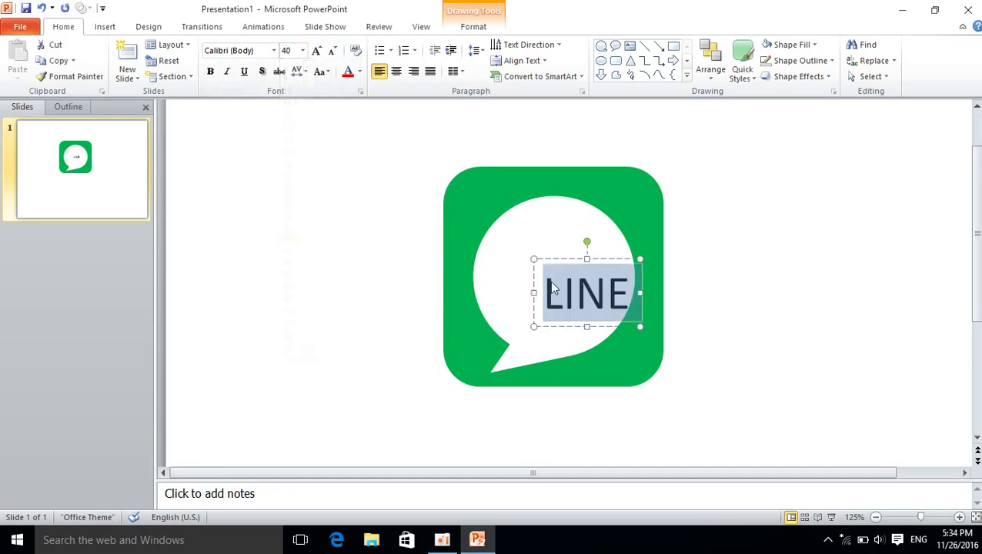
left_click(560, 258)
left_click_drag(560, 258, 535, 240)
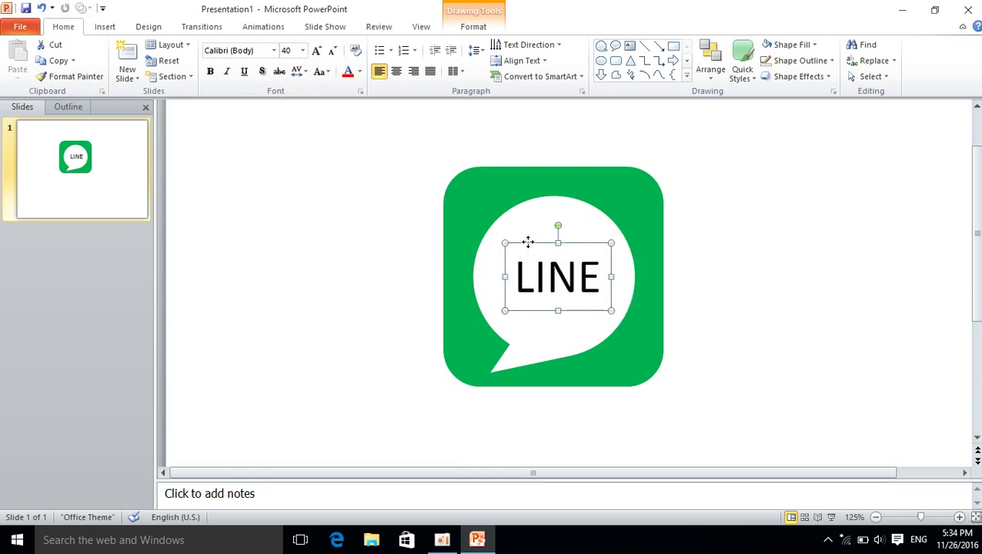
Step: Make the LINE text bold and colour it green from the Font Color palette
left_click(214, 72)
left_click(214, 73)
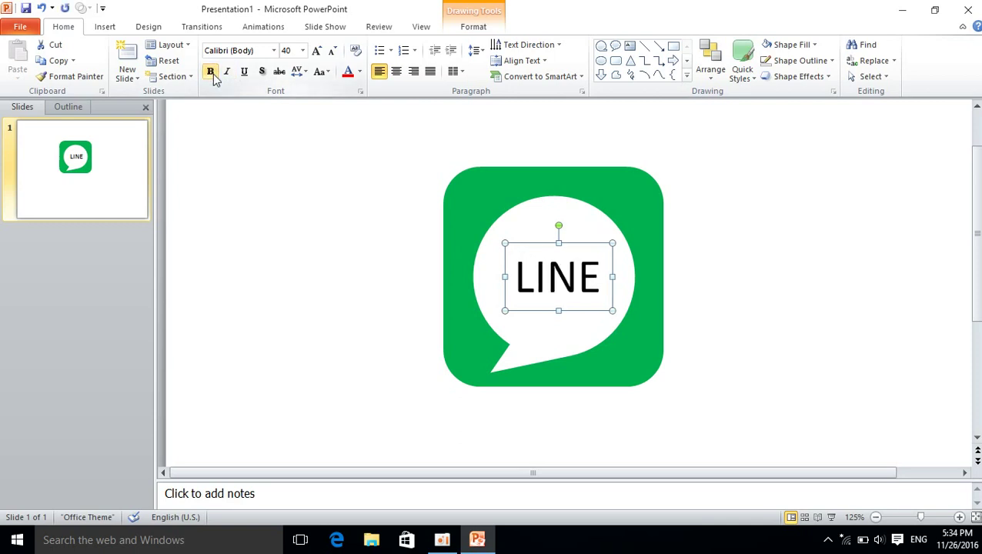
left_click(211, 73)
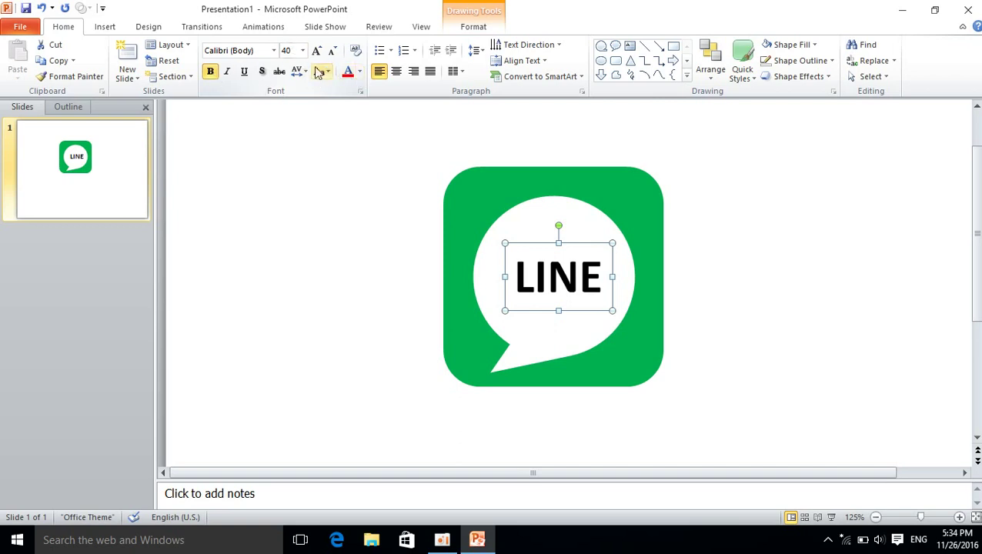
left_click(359, 71)
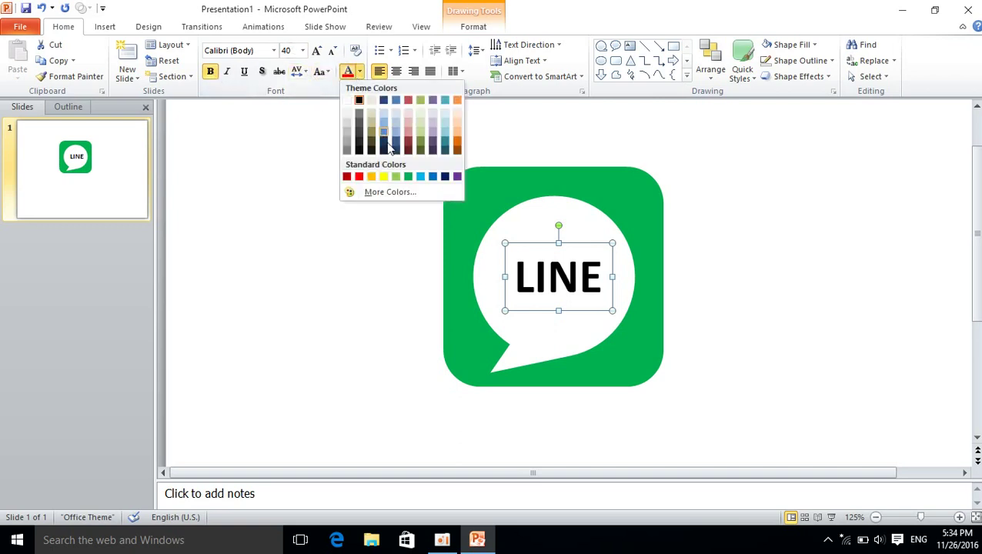
left_click(407, 177)
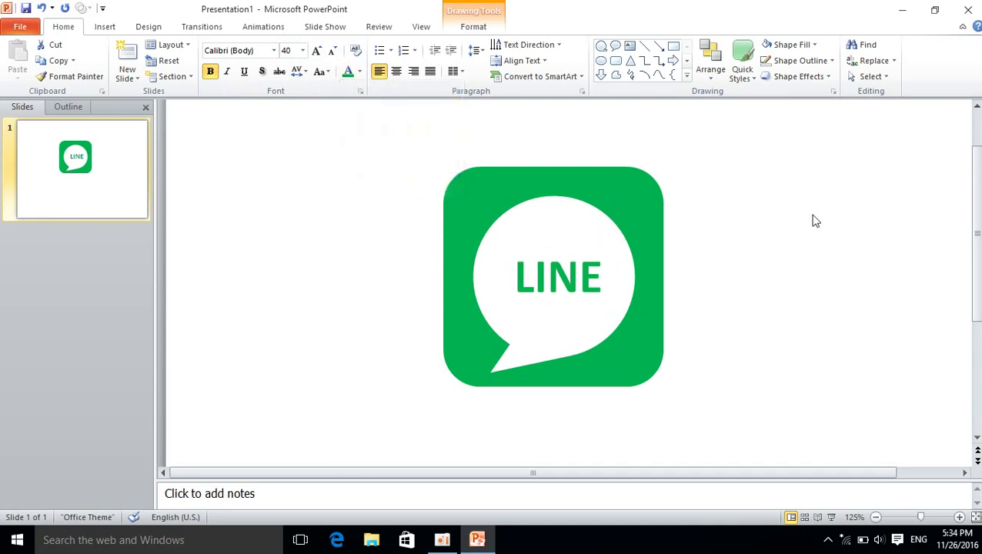
left_click(811, 219)
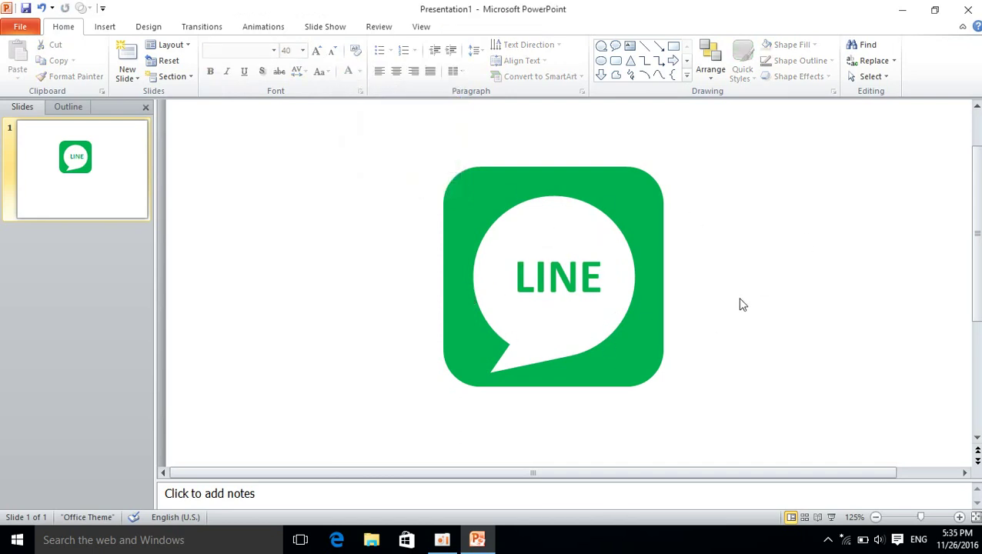
scroll(697, 307, "up", 3)
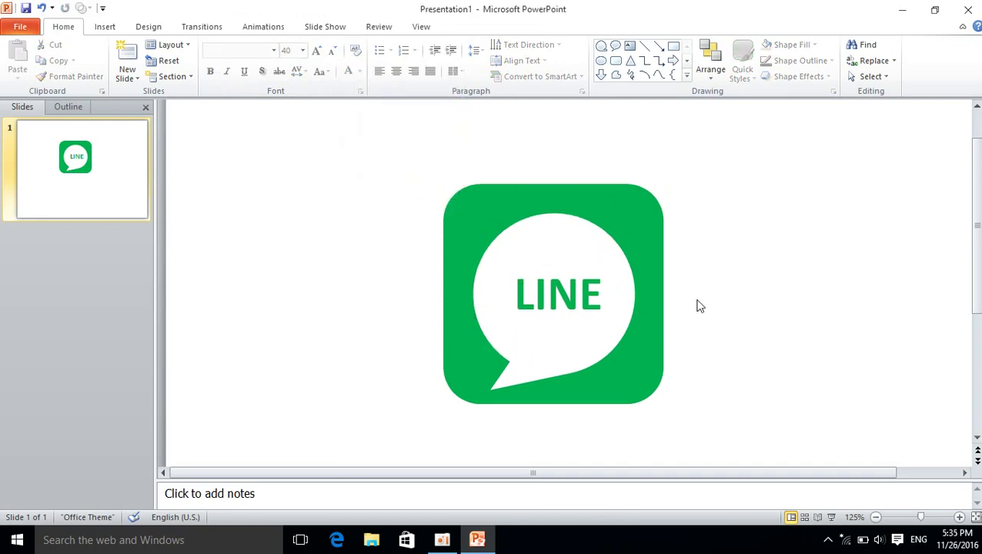
Step: Align the LINE label to the green icon with Align Center and Align Middle
left_click_drag(761, 152, 401, 477)
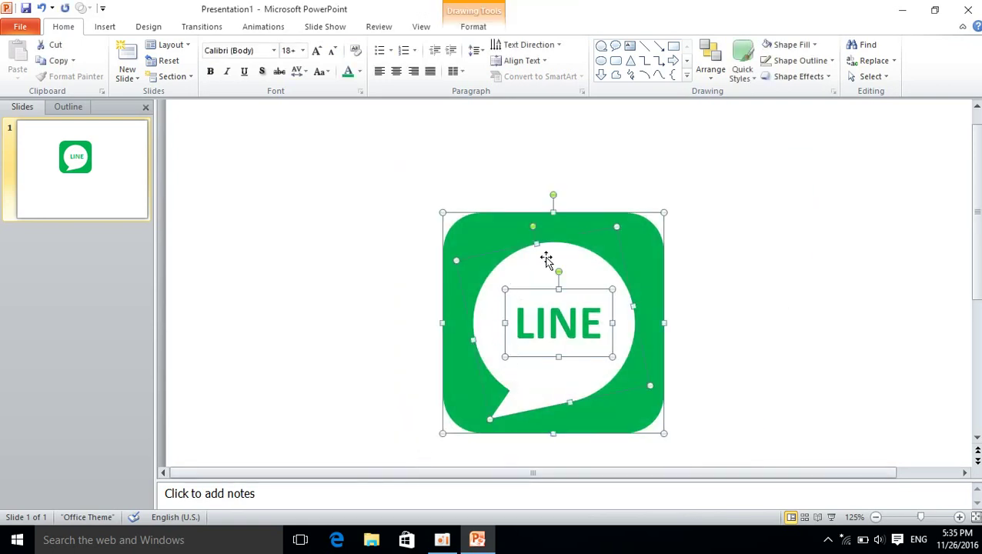
left_click(718, 77)
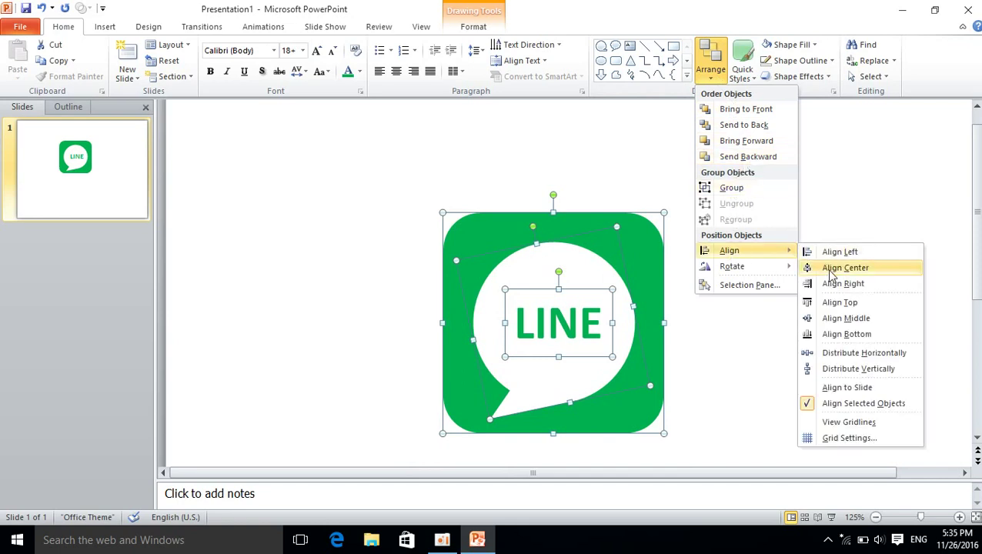
mouse_move(730, 251)
left_click(832, 266)
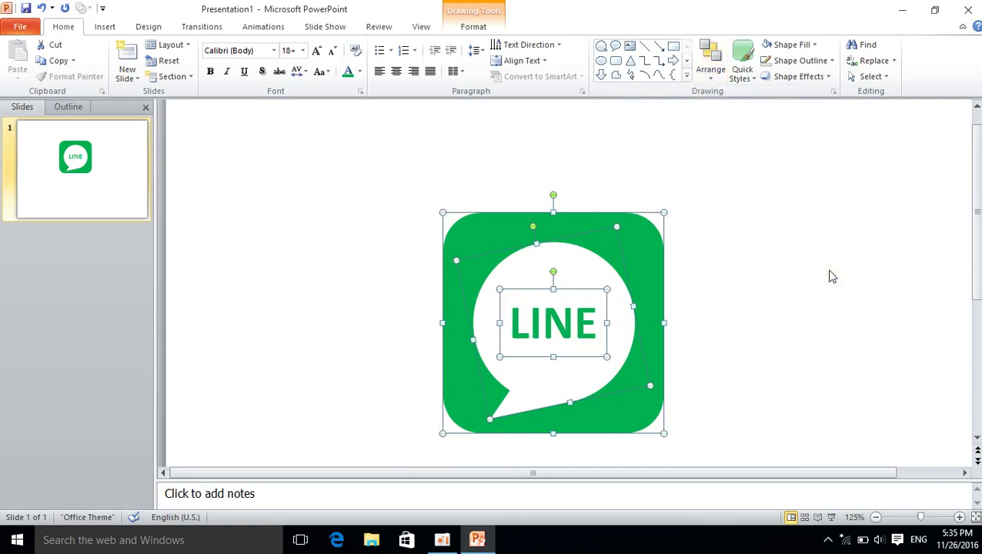
left_click(713, 80)
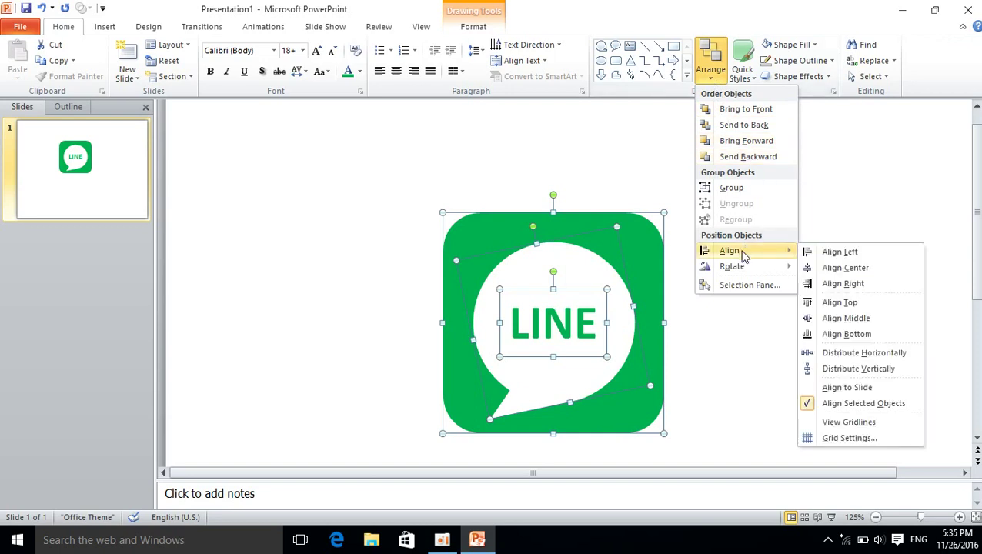
mouse_move(730, 250)
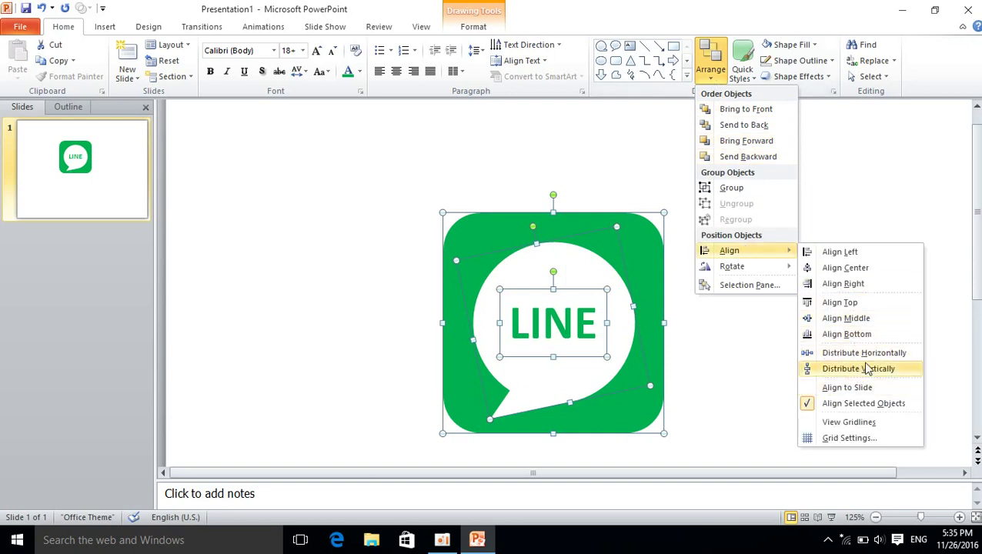
left_click(847, 318)
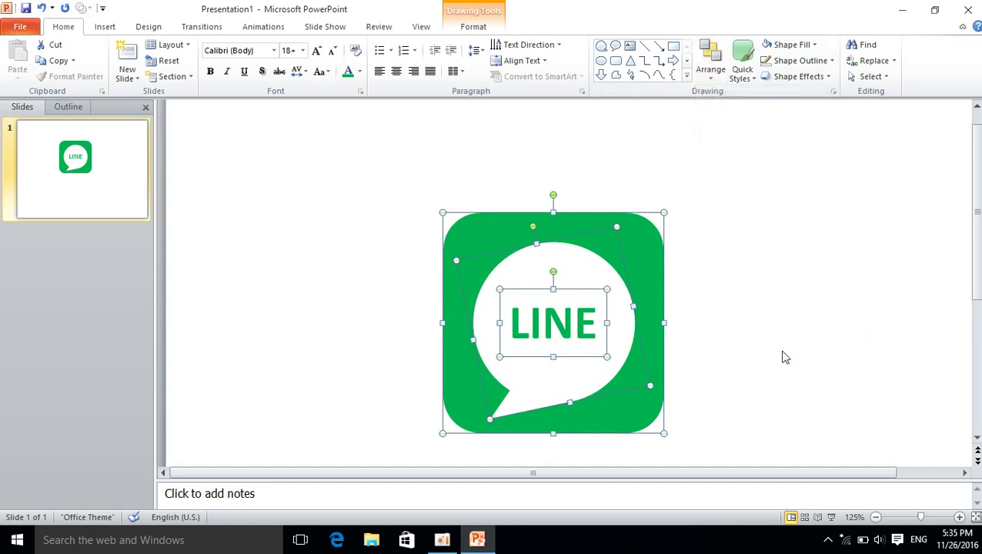
left_click(815, 330)
Step: Zoom out to view the whole slide with the finished icon
scroll(805, 336, "down", 2)
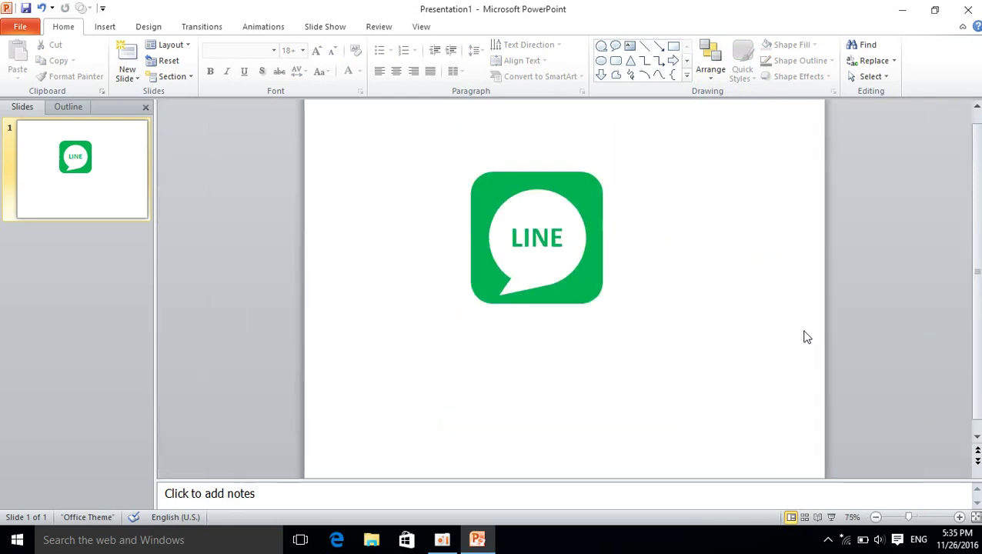
scroll(805, 336, "down", 3)
scroll(666, 296, "up", 1)
scroll(665, 295, "down", 1)
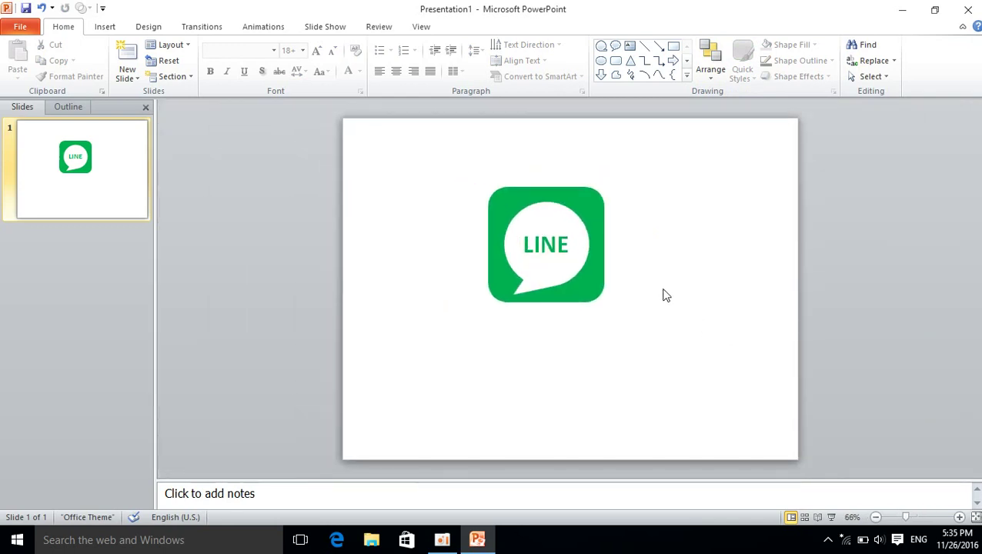
scroll(666, 295, "down", 2)
scroll(666, 296, "down", 3)
scroll(585, 260, "up", 2)
scroll(583, 257, "up", 1)
scroll(583, 257, "up", 1)
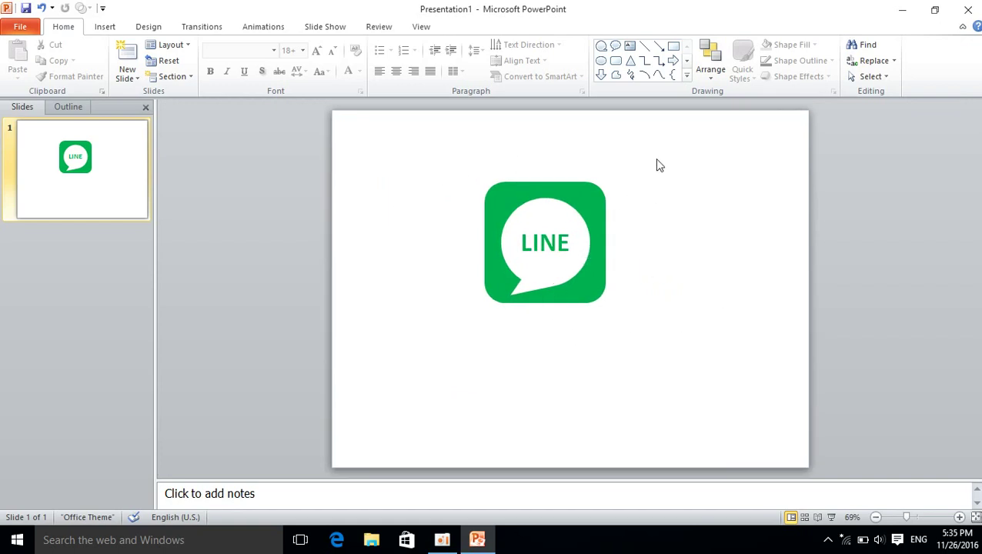
Step: Group the green tile, white bubble and LINE label into one object, then select it
left_click_drag(660, 164, 444, 332)
left_click(718, 285)
left_click_drag(672, 155, 393, 344)
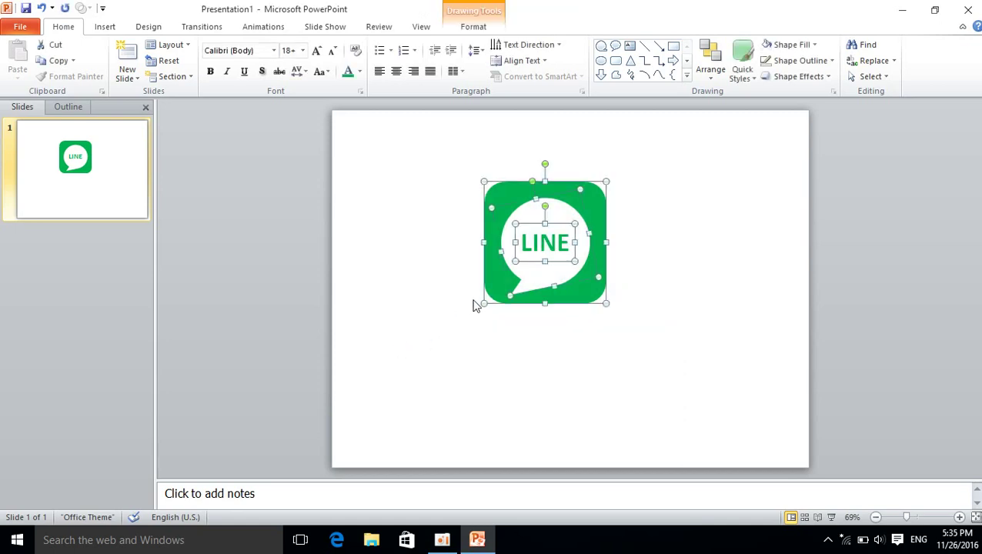
right_click(511, 208)
mouse_move(548, 283)
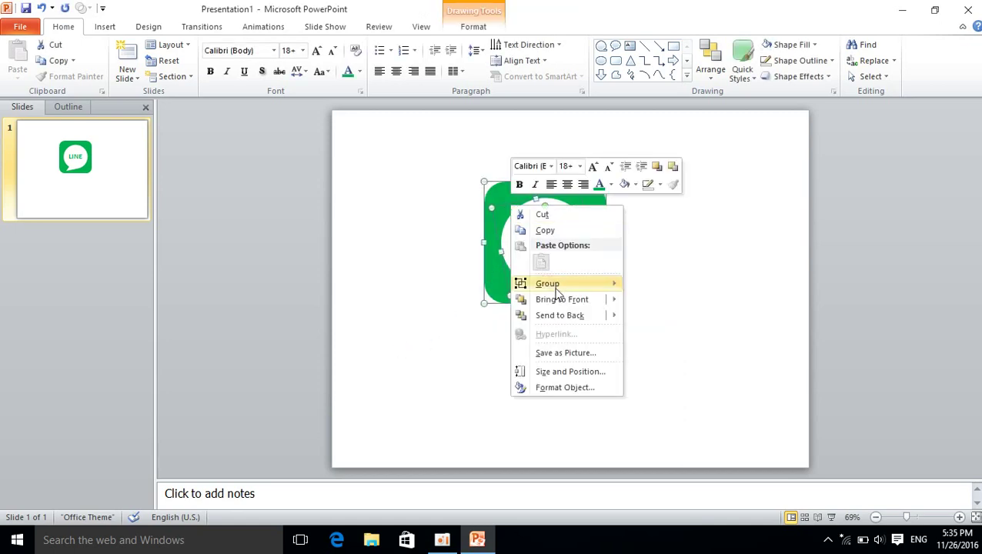
left_click(677, 285)
left_click(715, 292)
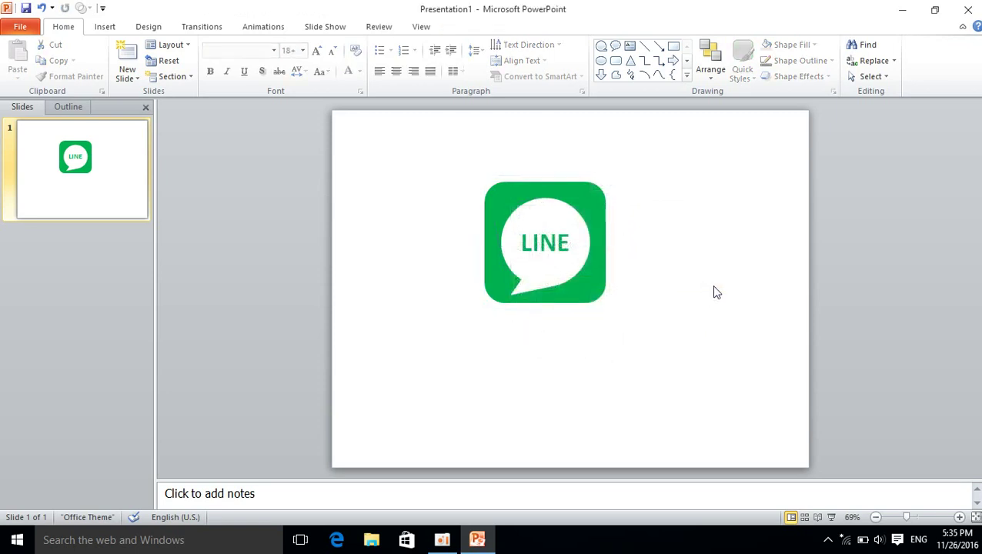
left_click_drag(663, 172, 392, 363)
left_click(614, 322)
left_click(566, 277)
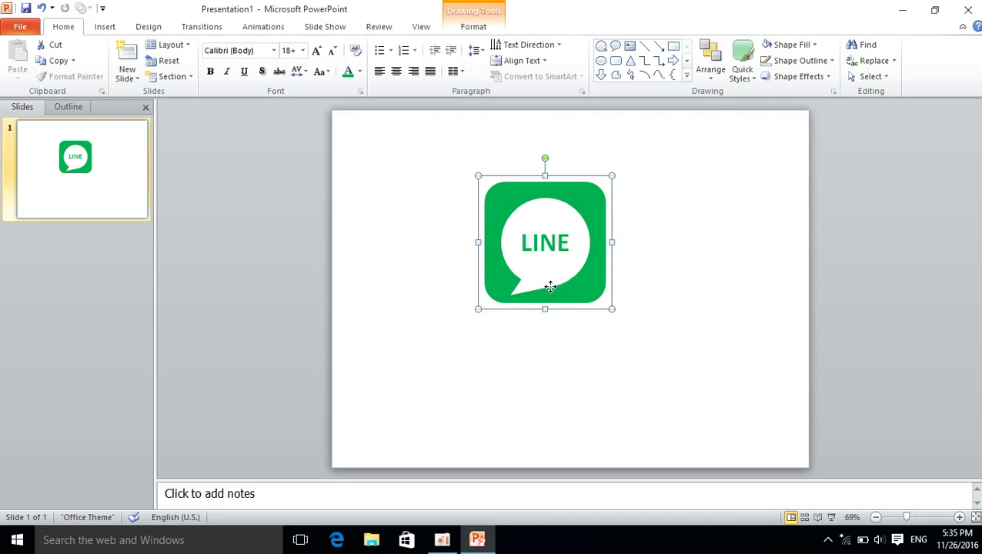
Step: Open Format Shape for the LINE icon and apply a Perspective shadow preset
right_click(550, 286)
left_click(595, 470)
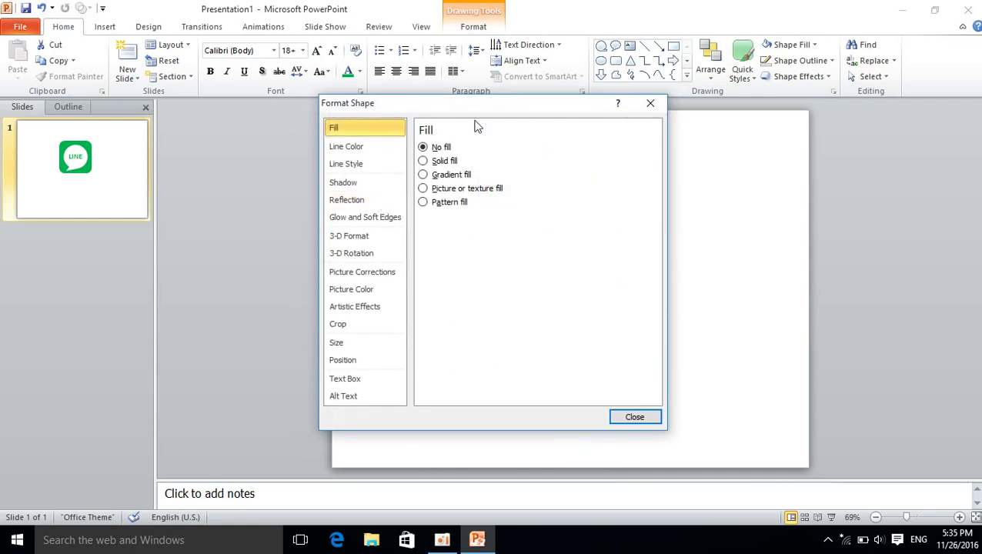
left_click_drag(470, 113, 286, 165)
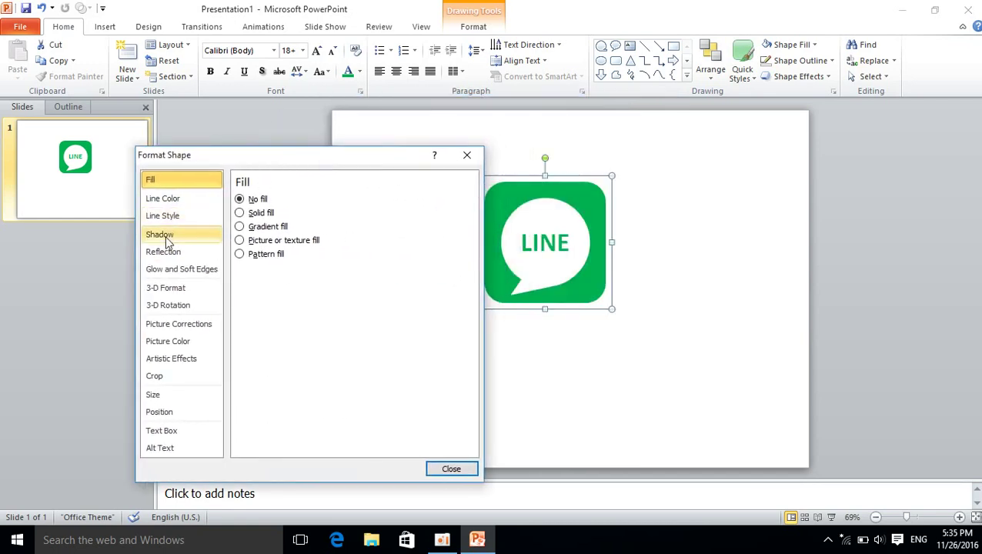
left_click(165, 235)
left_click(293, 201)
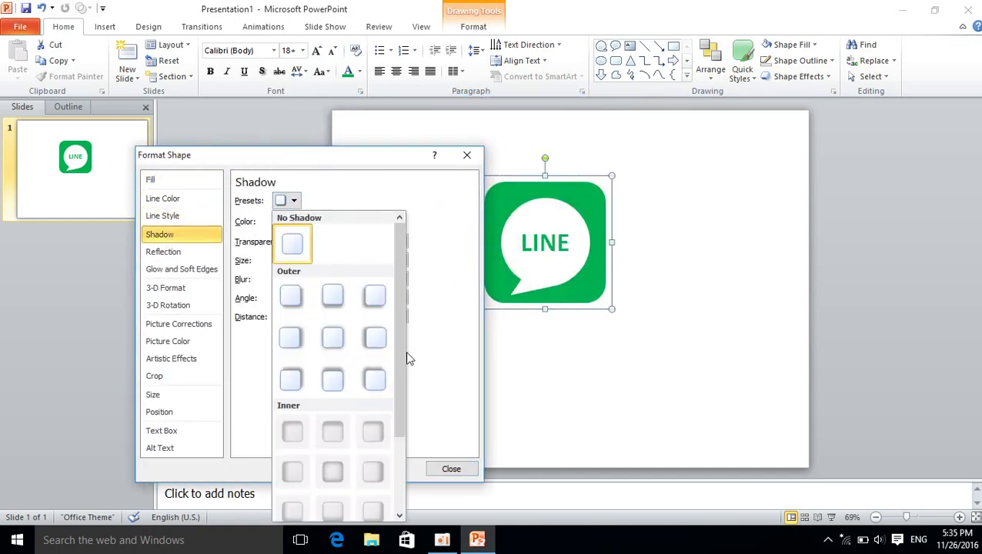
left_click_drag(402, 348, 417, 434)
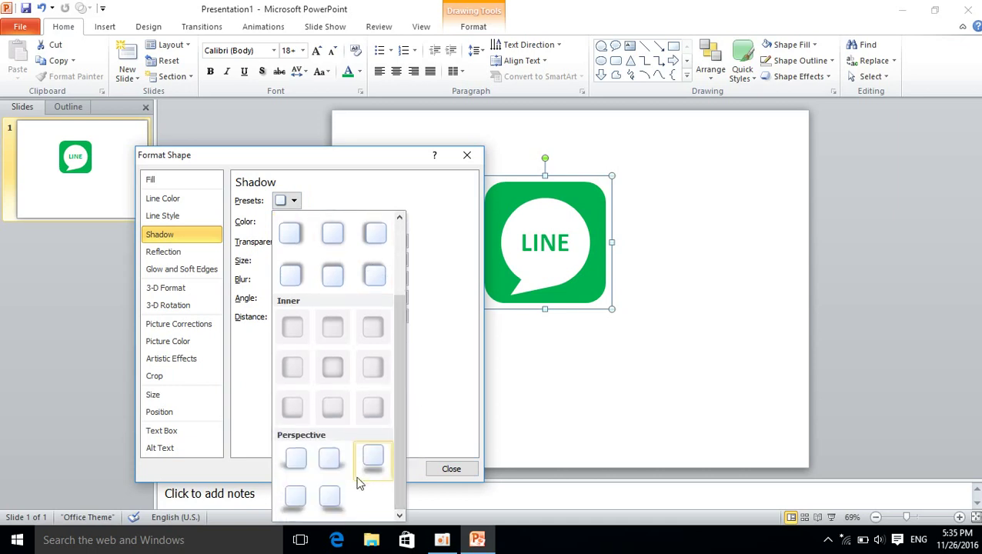
left_click(374, 459)
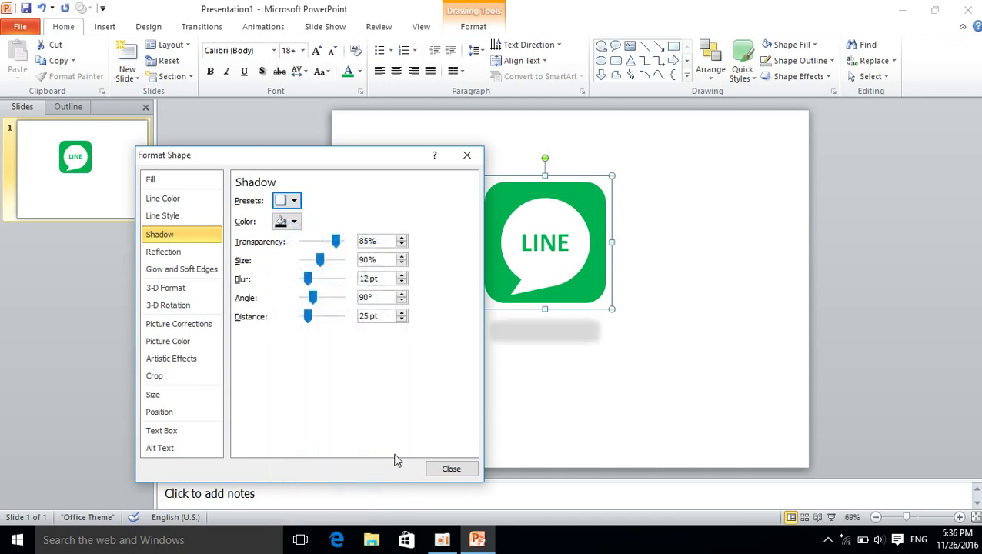
Step: Try other perspective shadow presets, settling on one lying flat below the icon
left_click(293, 201)
left_click(336, 496)
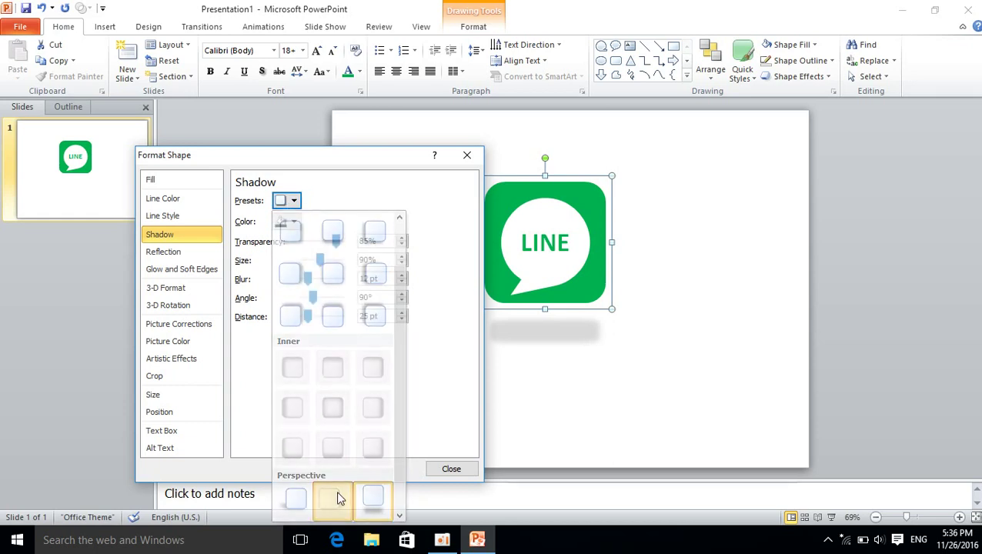
left_click(292, 201)
scroll(339, 500, "down", 1)
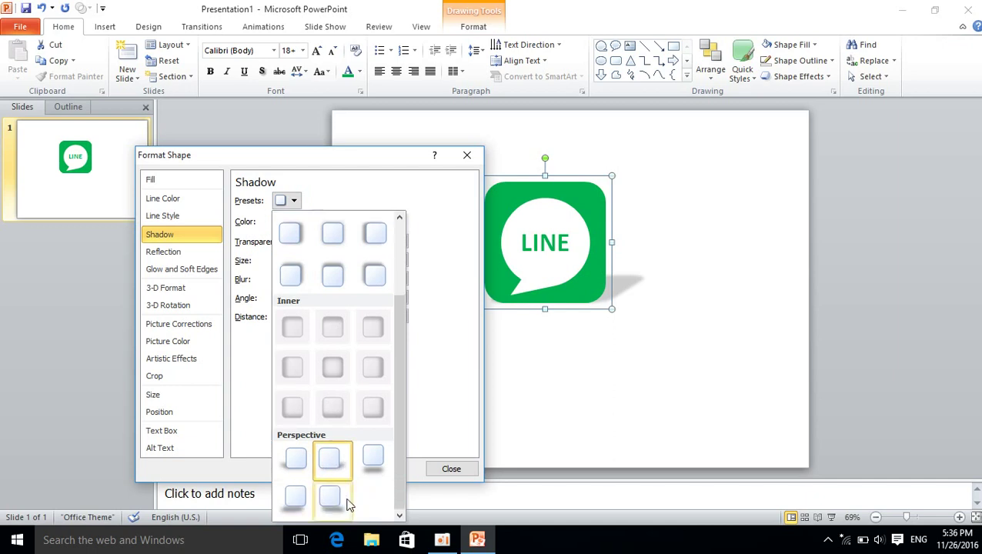
left_click(296, 512)
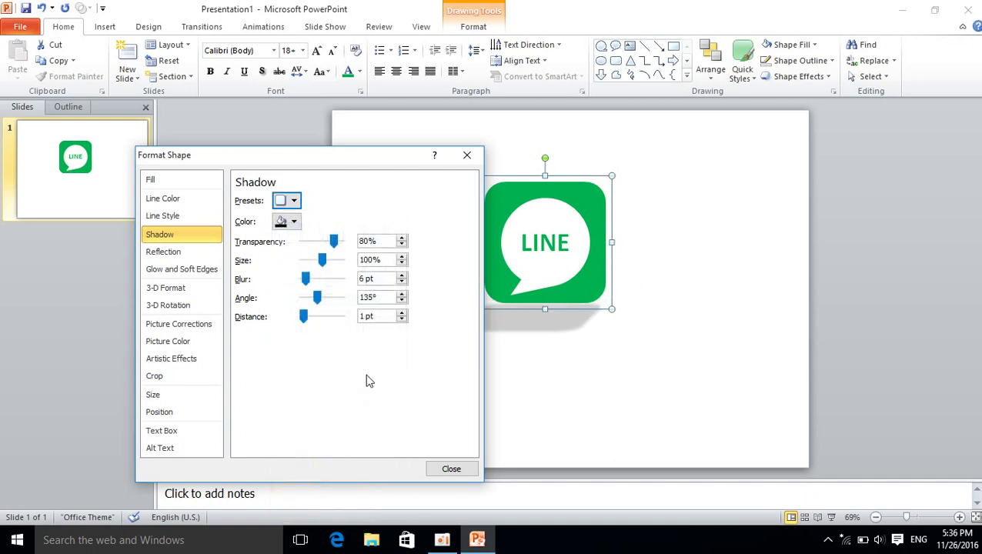
mouse_move(357, 163)
left_mouse_down()
mouse_move(114, 164)
mouse_move(285, 147)
left_mouse_up()
left_click(219, 185)
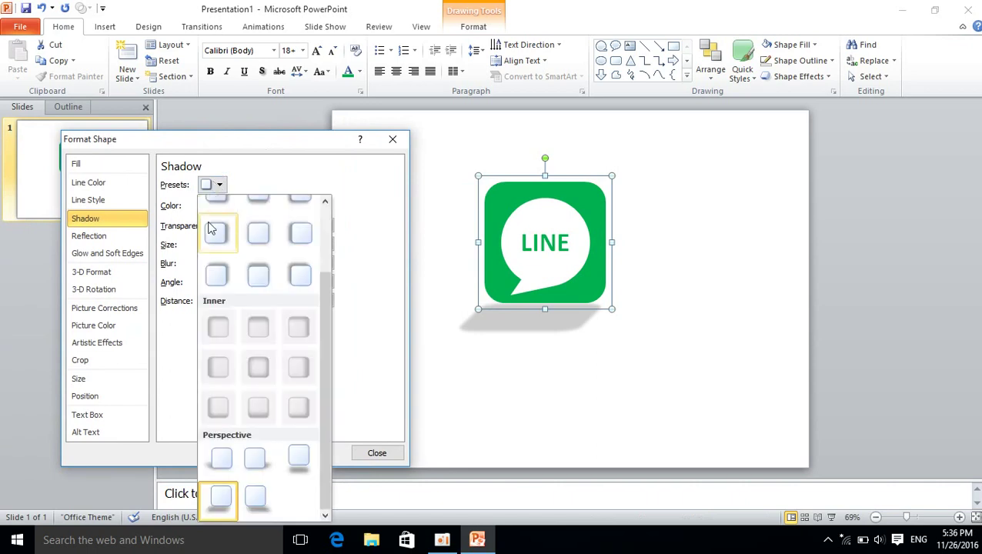
left_click(294, 470)
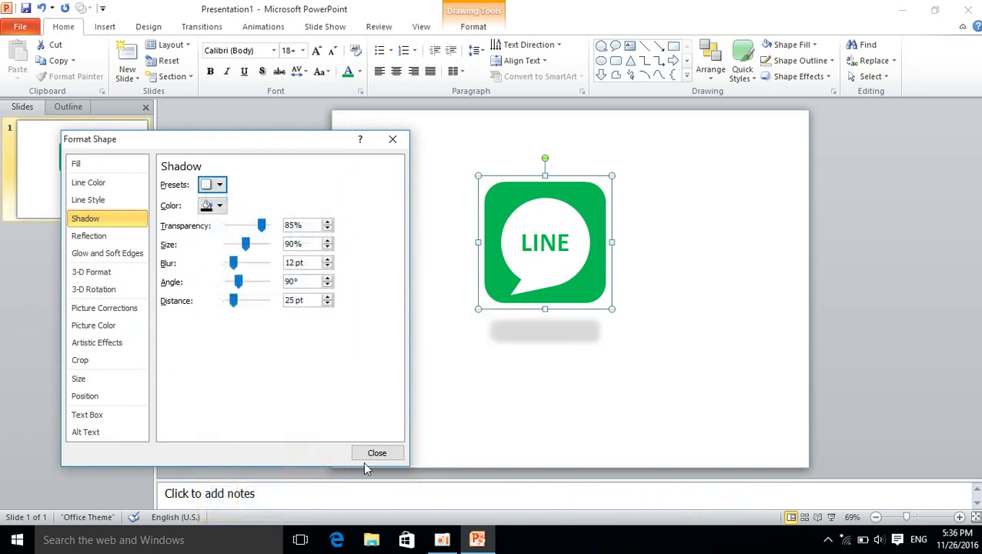
Step: Raise the shadow's transparency, lower its angle and size, then close Format Shape
mouse_move(262, 226)
left_mouse_down()
mouse_move(250, 226)
mouse_move(271, 228)
mouse_move(263, 229)
left_mouse_up()
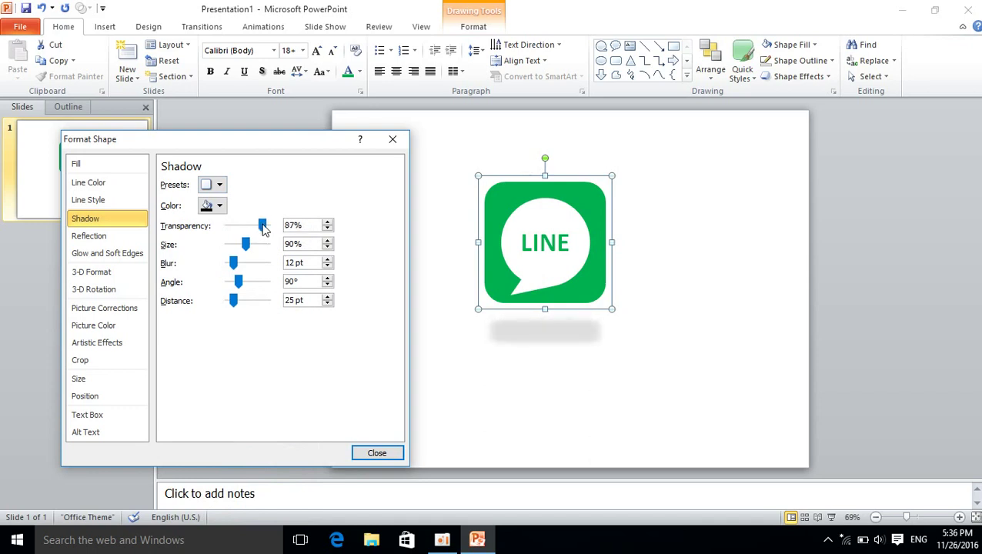
left_click_drag(238, 282, 238, 281)
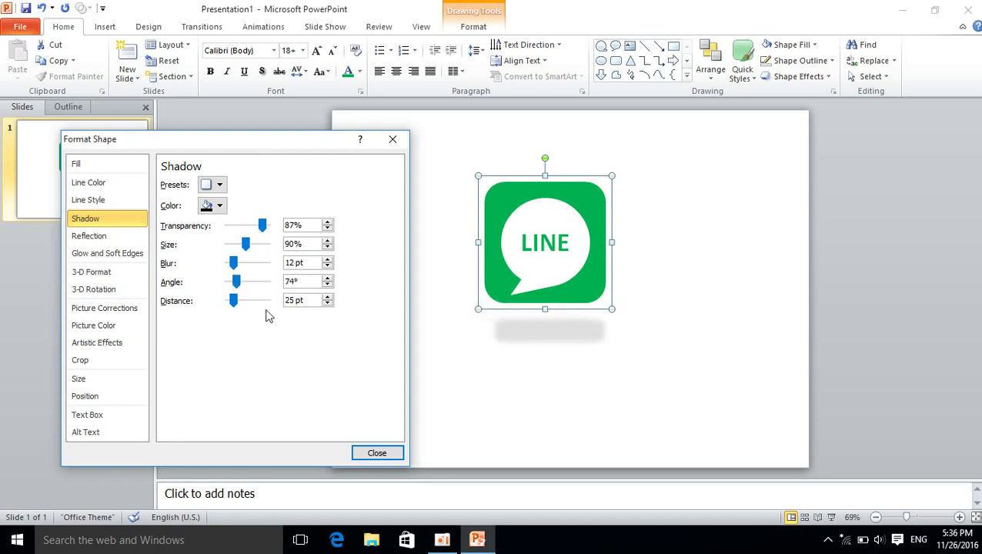
left_click_drag(247, 244, 243, 244)
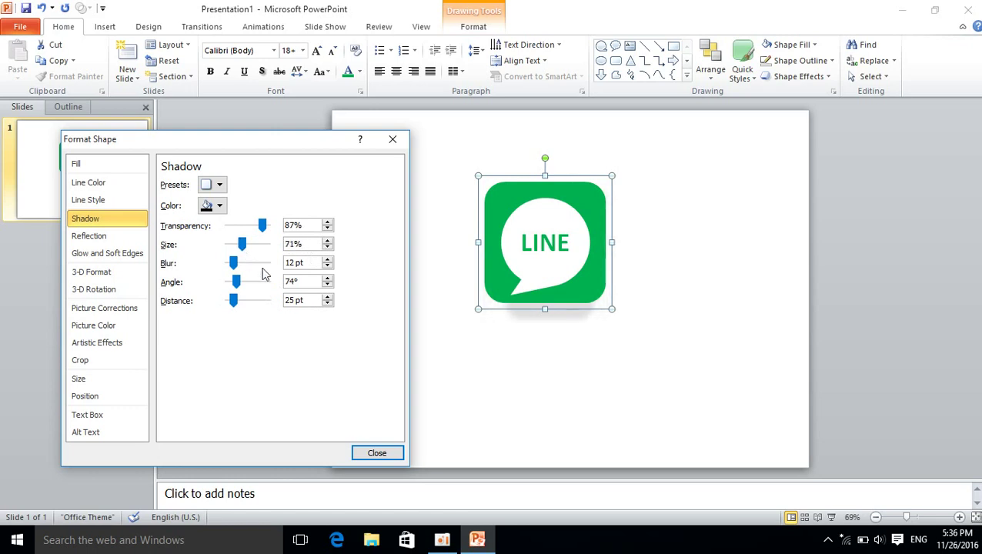
left_click(392, 139)
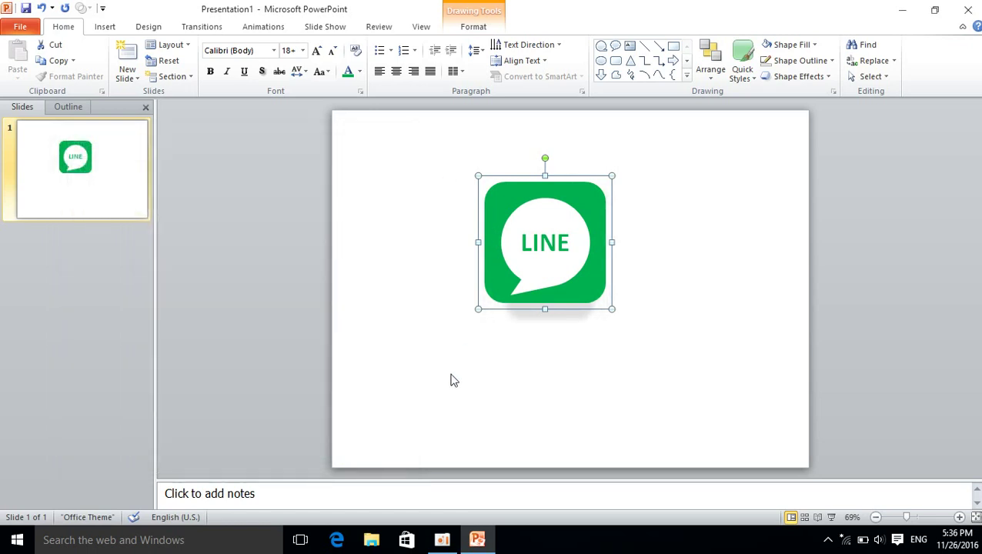
left_click(670, 314)
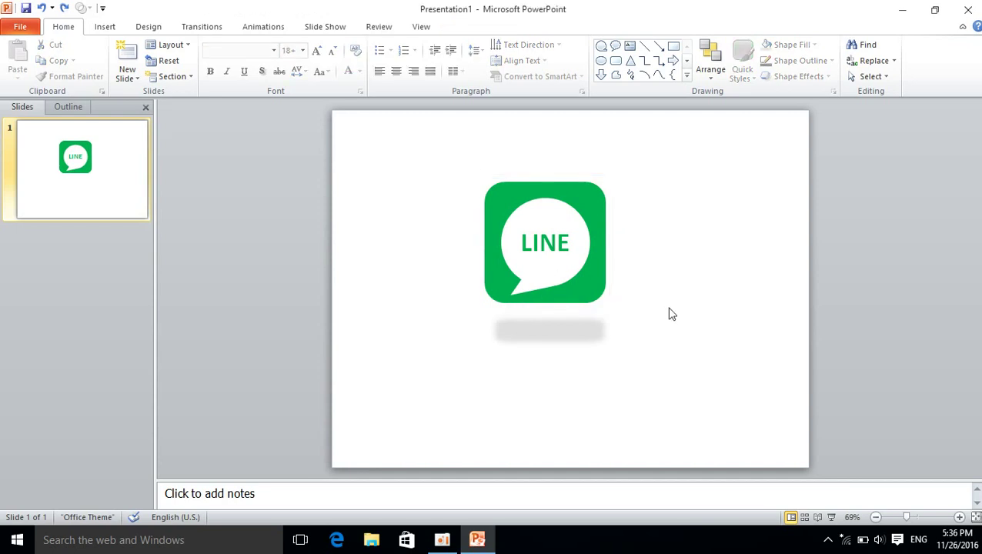
Step: Reopen Format Shape for the LINE icon and remove its shadow
key("Tab")
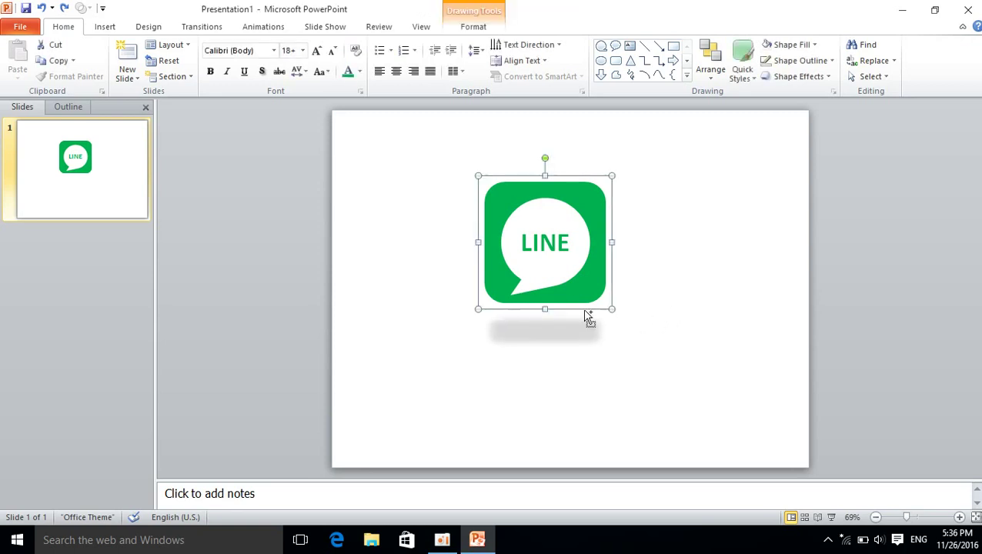
right_click(562, 279)
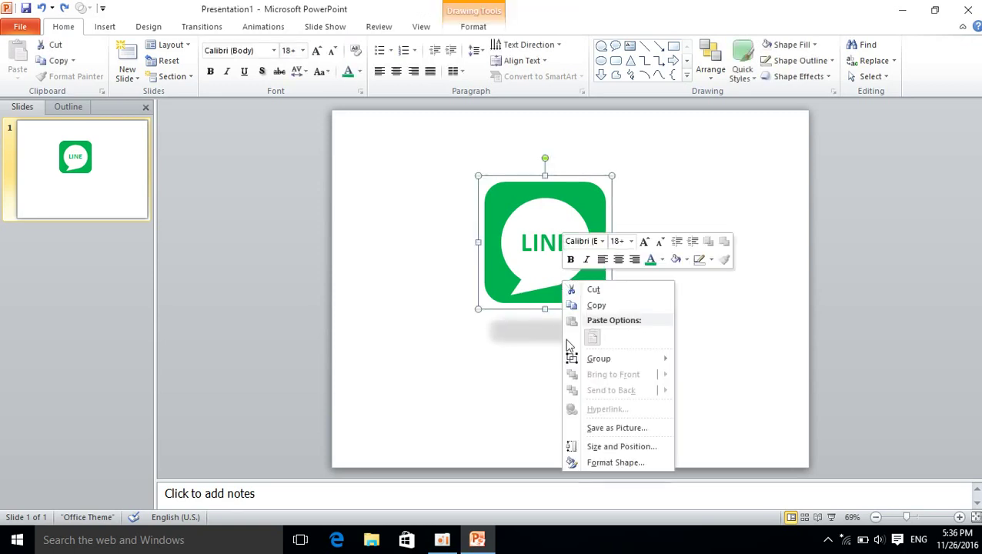
left_click(591, 462)
left_click(87, 219)
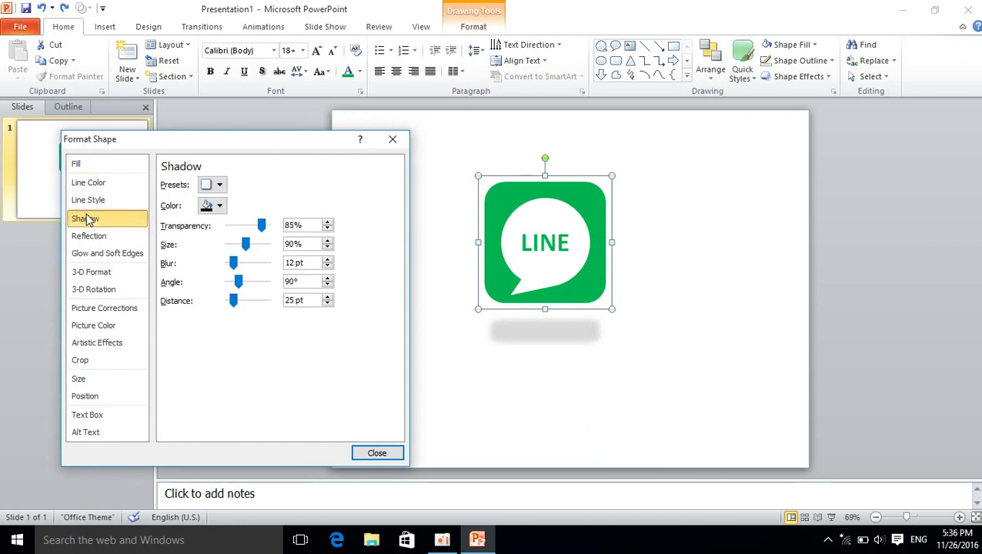
left_click(213, 185)
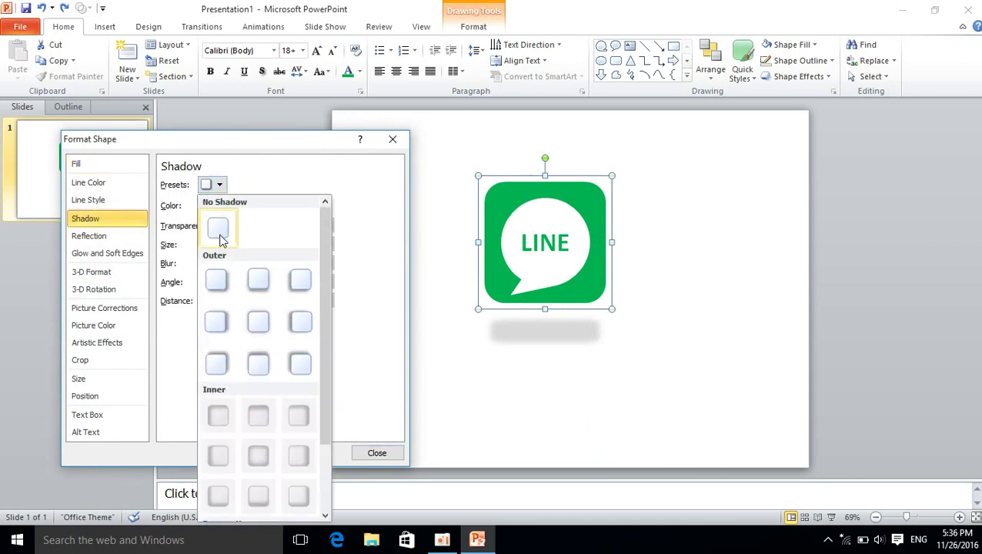
left_click(220, 235)
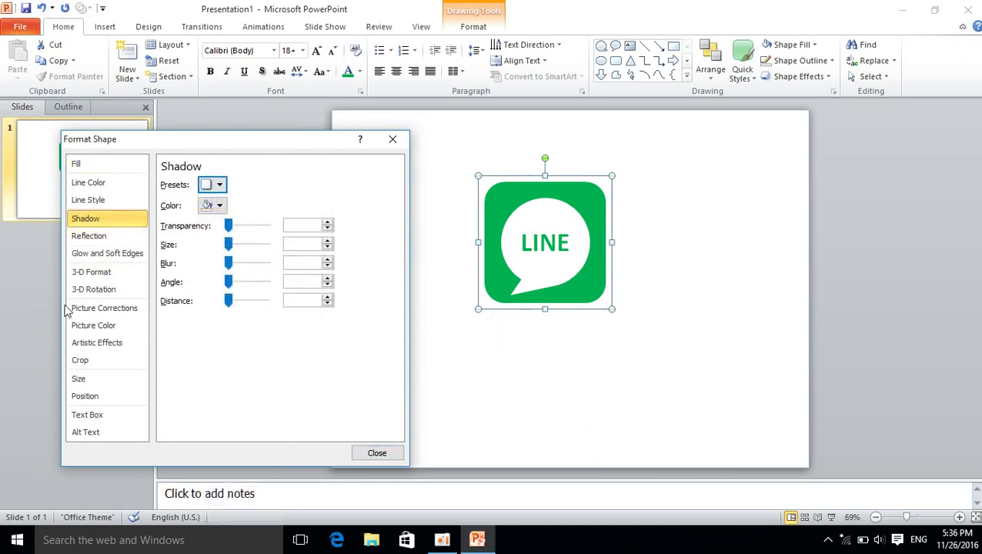
Step: Try several reflection presets beneath the LINE icon
left_click(88, 235)
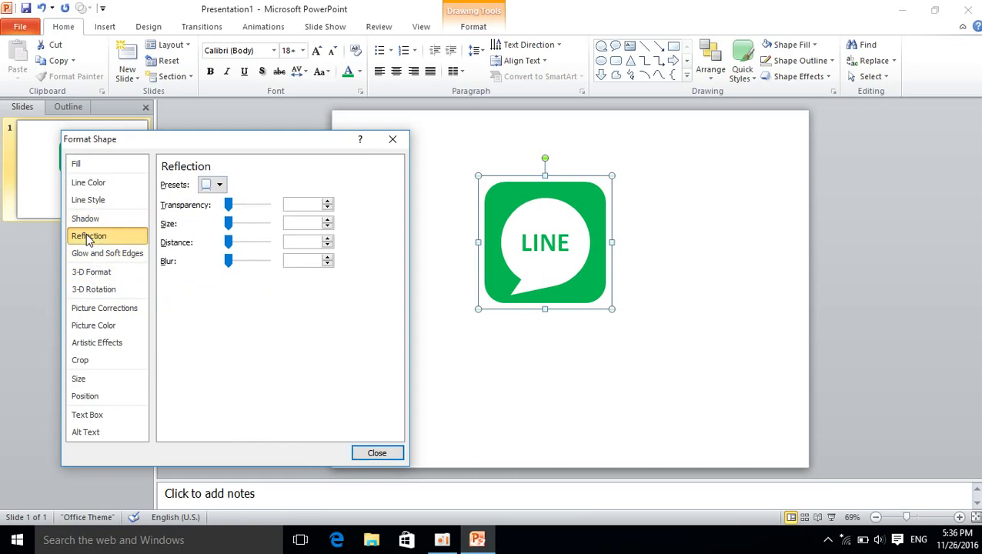
left_click(218, 184)
left_click(234, 340)
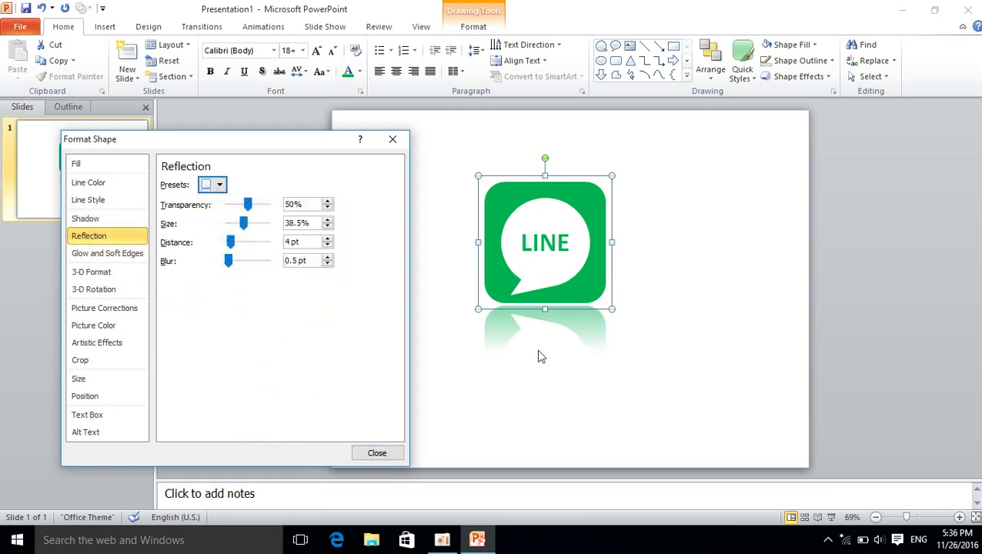
left_click(218, 184)
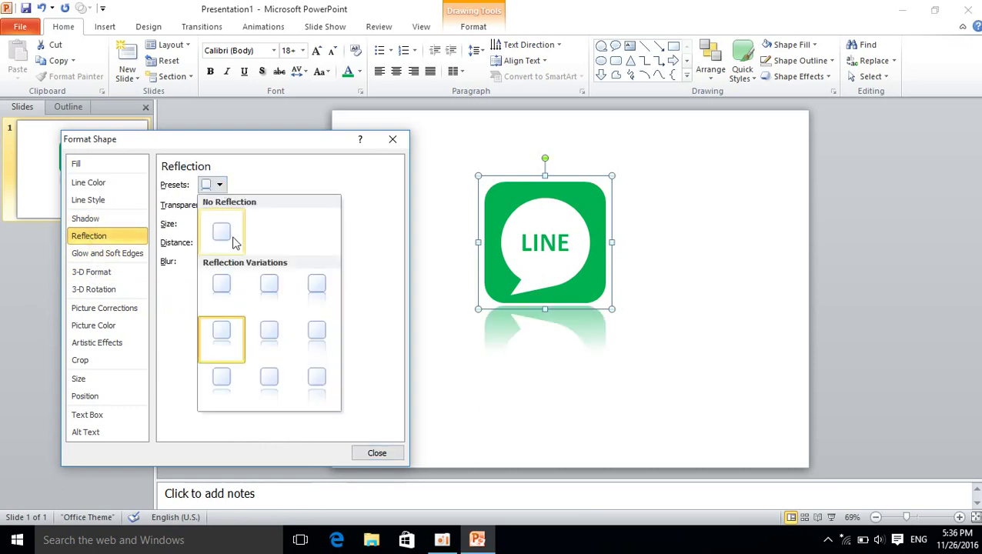
left_click(223, 284)
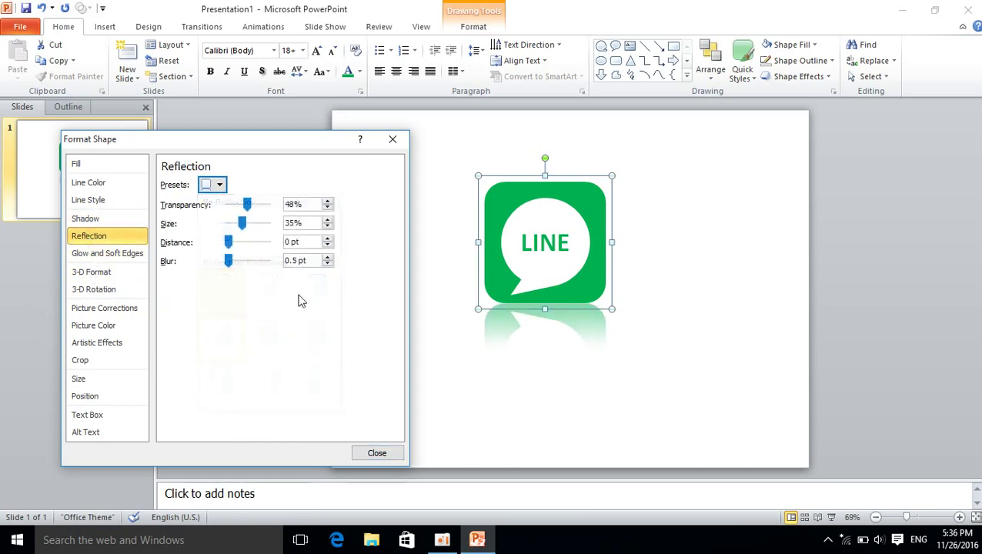
left_click(218, 185)
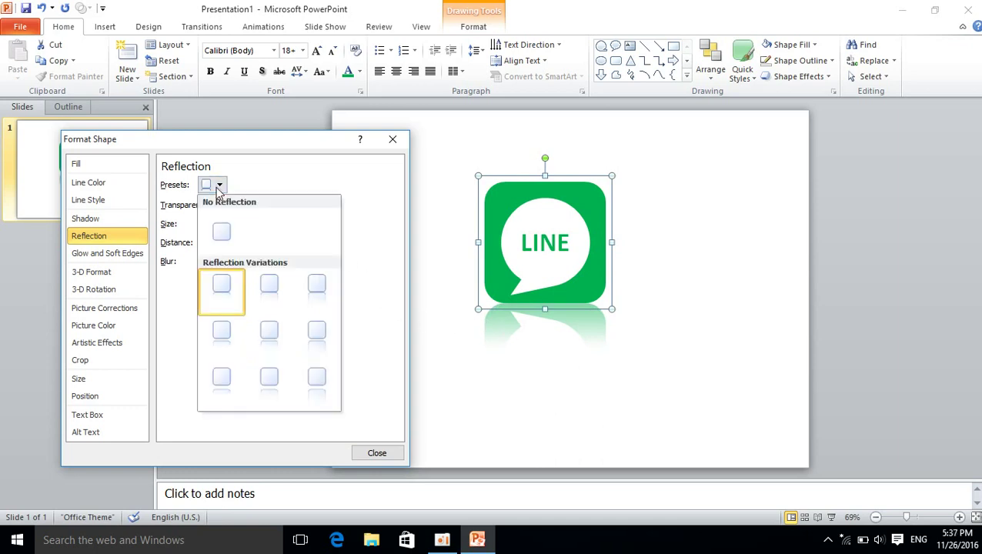
left_click(281, 389)
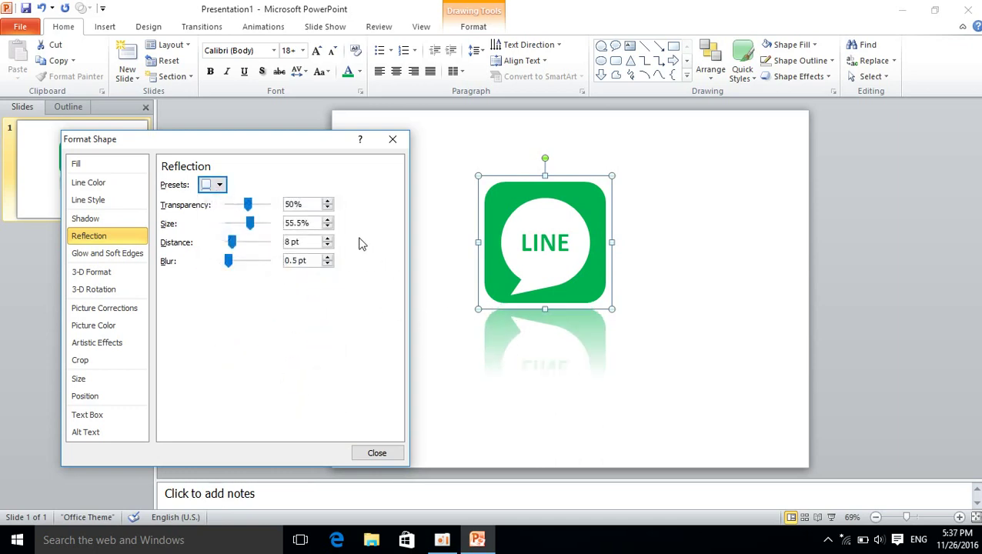
left_click(219, 186)
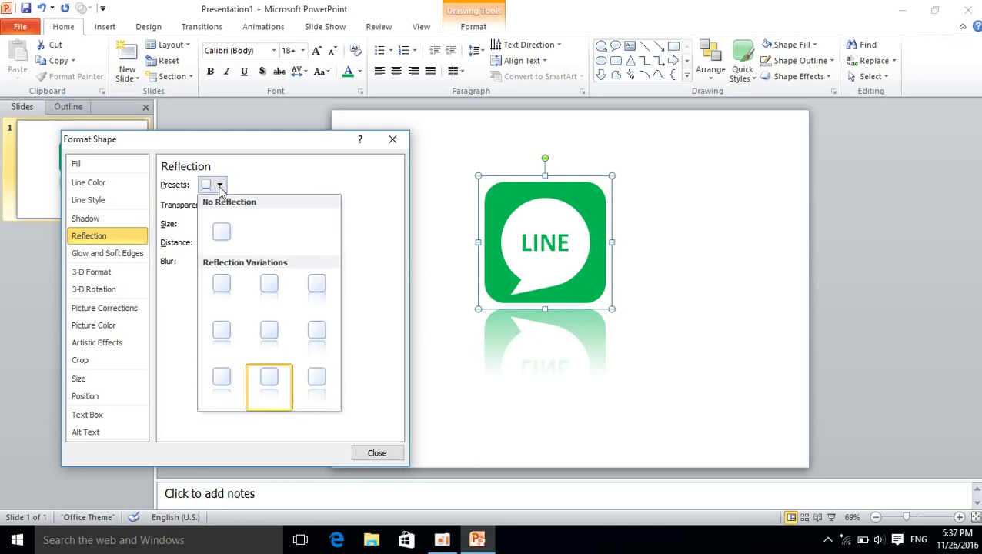
left_click(317, 342)
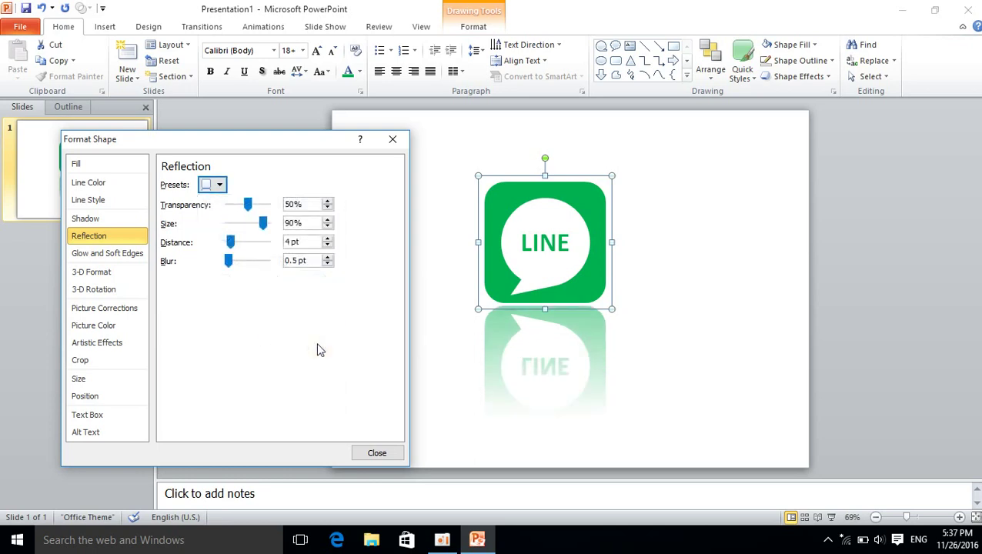
Step: Settle on the Tight Reflection, touching preset and close the formatting settings
left_click(219, 186)
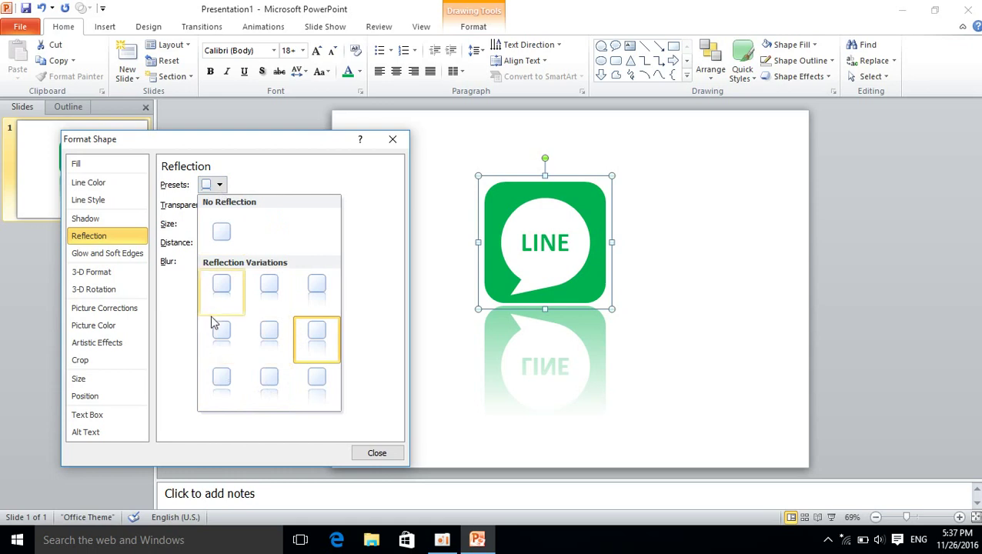
left_click(313, 307)
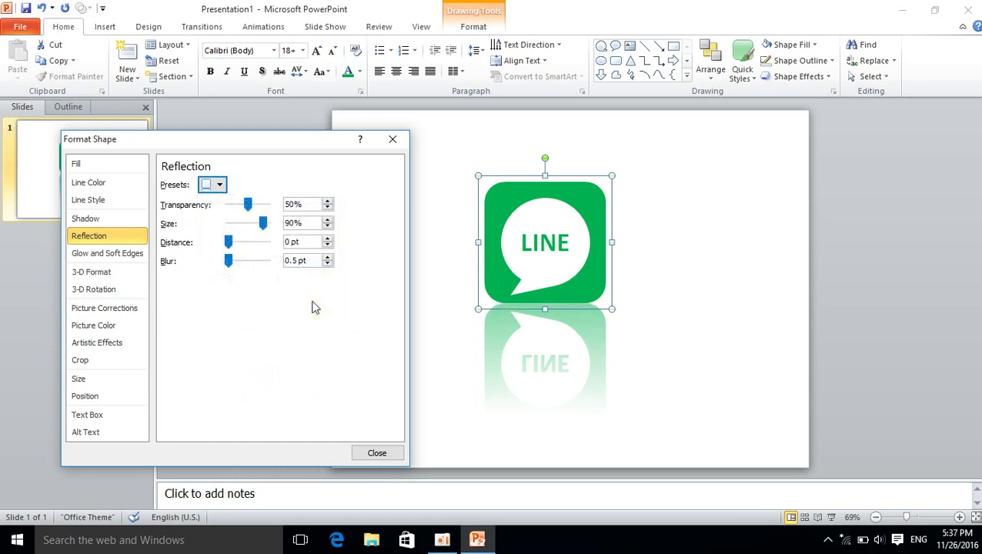
left_click(214, 188)
left_click(222, 285)
left_click(364, 453)
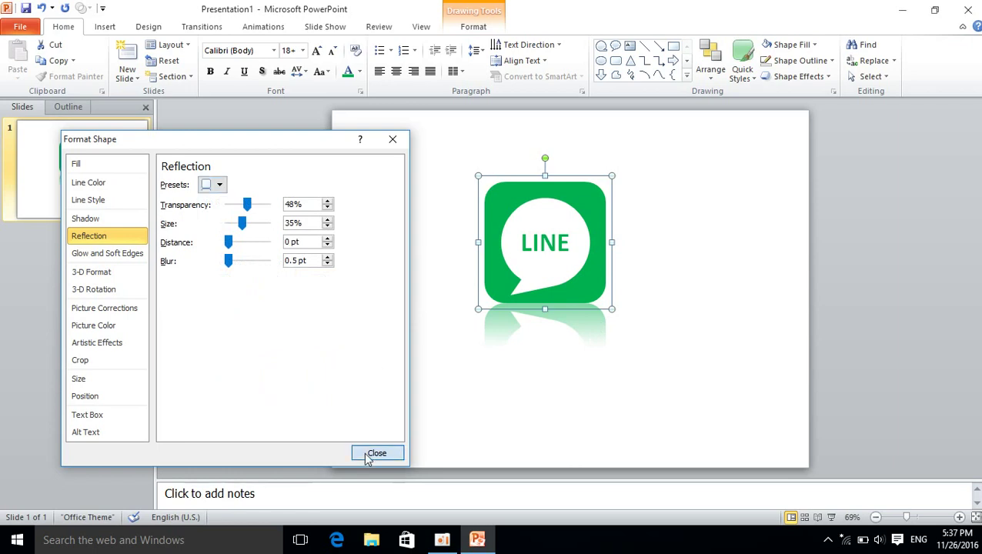
left_click(773, 322)
Step: Move the LINE icon left and Ctrl-drag a copy to its right
left_click_drag(582, 251, 474, 245)
left_click(639, 286)
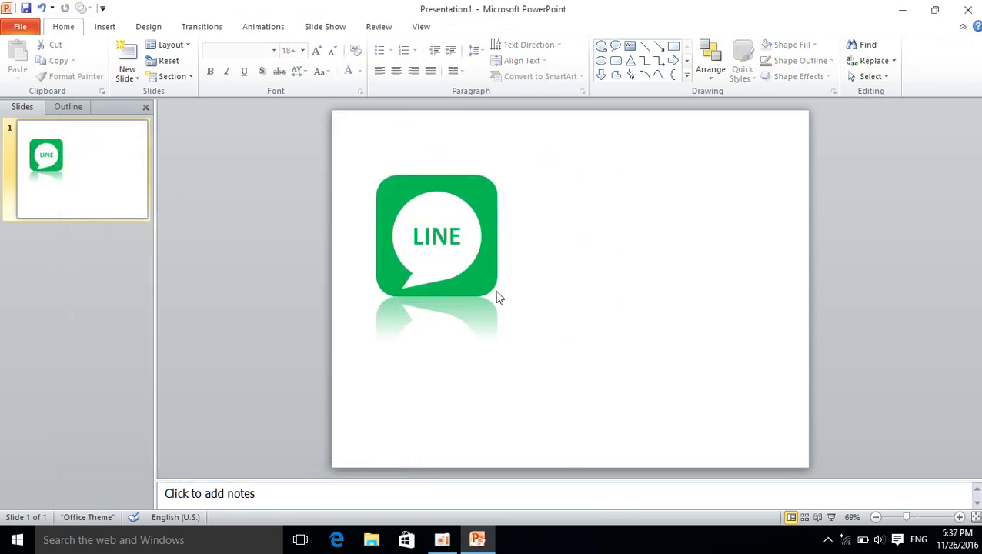
left_click_drag(468, 272, 769, 283)
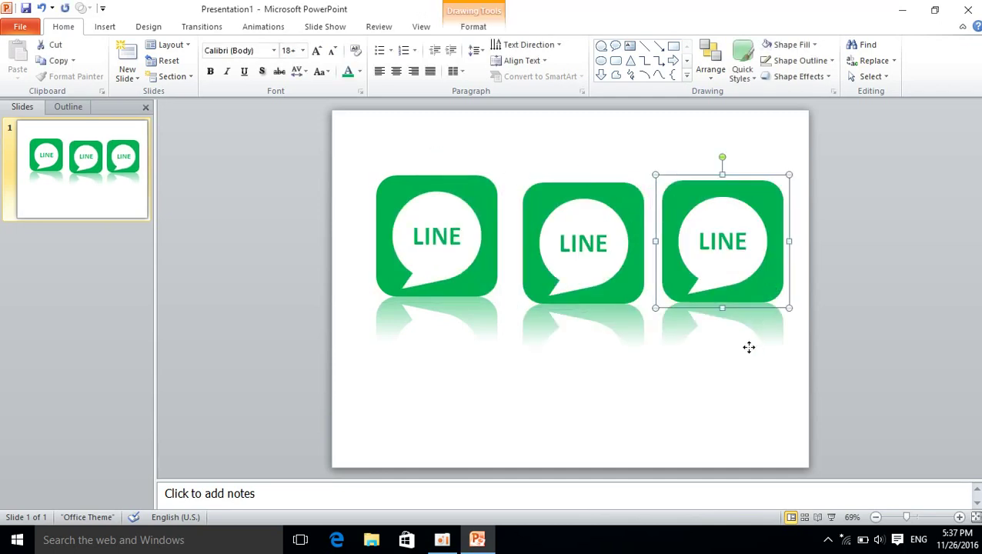
Step: Select the whole middle LINE icon and bring up its Shape Fill colours
left_click(497, 421)
left_click(590, 288)
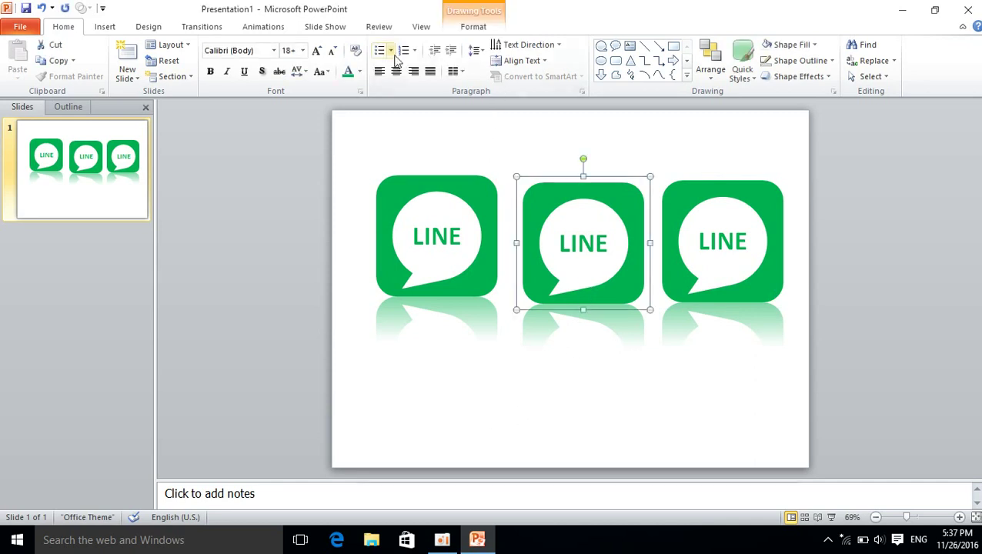
double_click(583, 196)
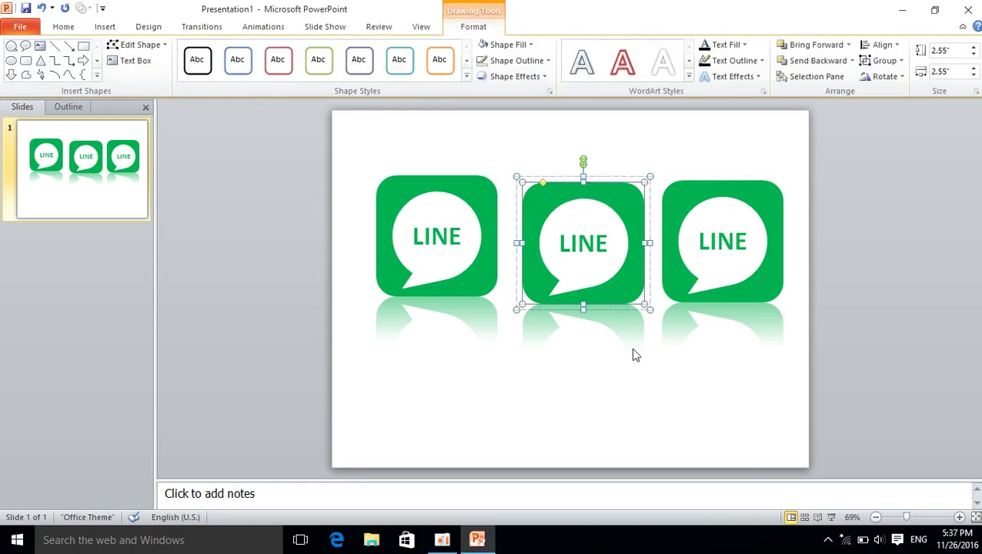
key("Escape")
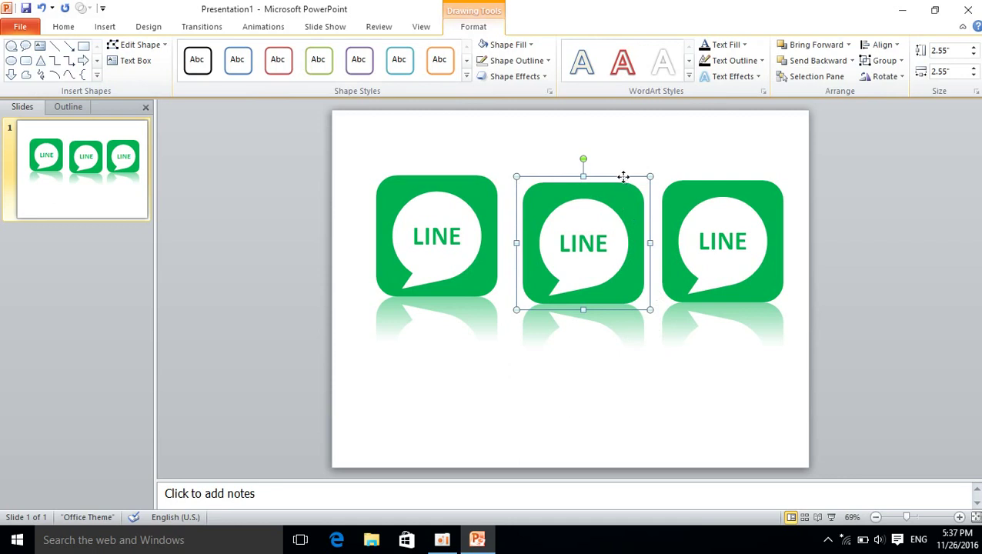
left_click(508, 44)
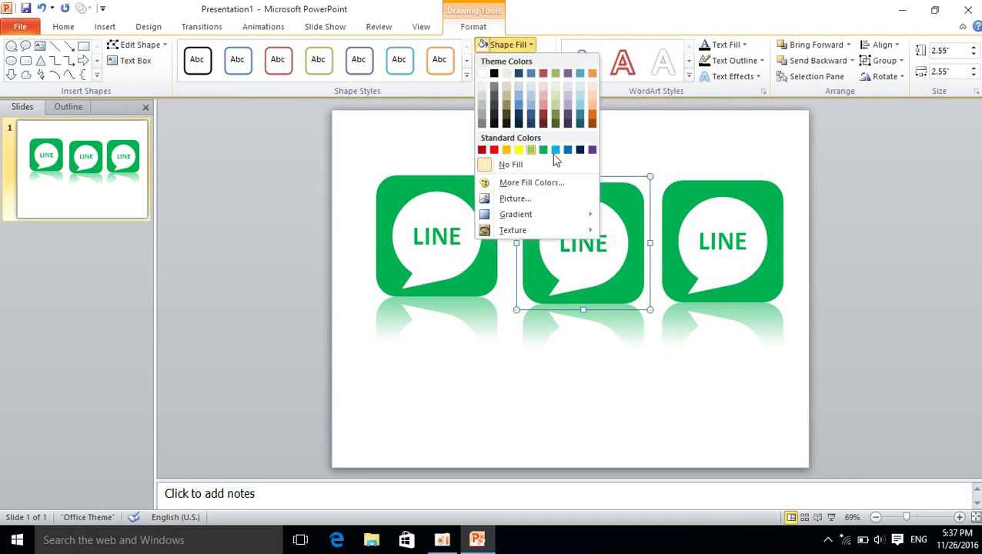
Step: Fill the middle icon's tile with Purple and select its speech bubble
left_click(594, 151)
key("Tab")
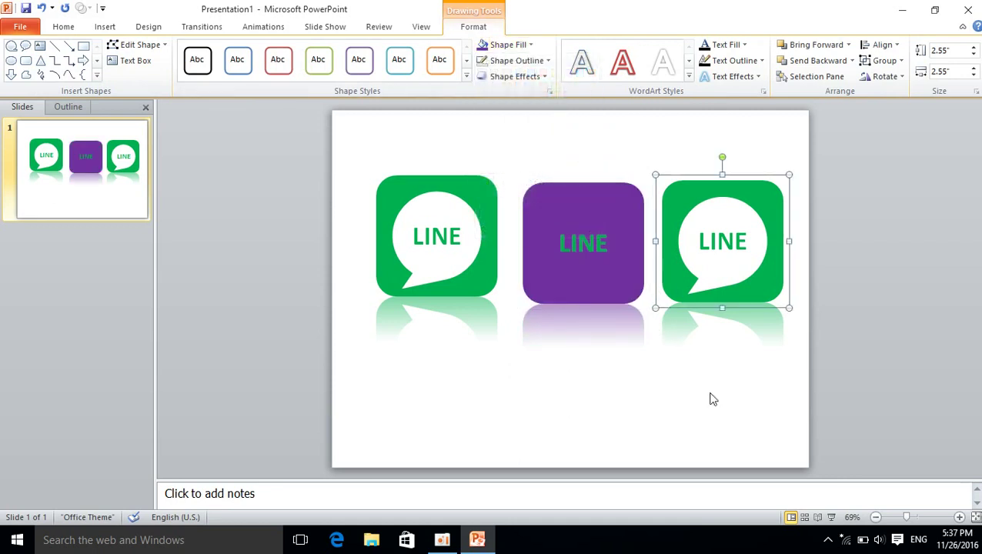
left_click(581, 278)
double_click(582, 245)
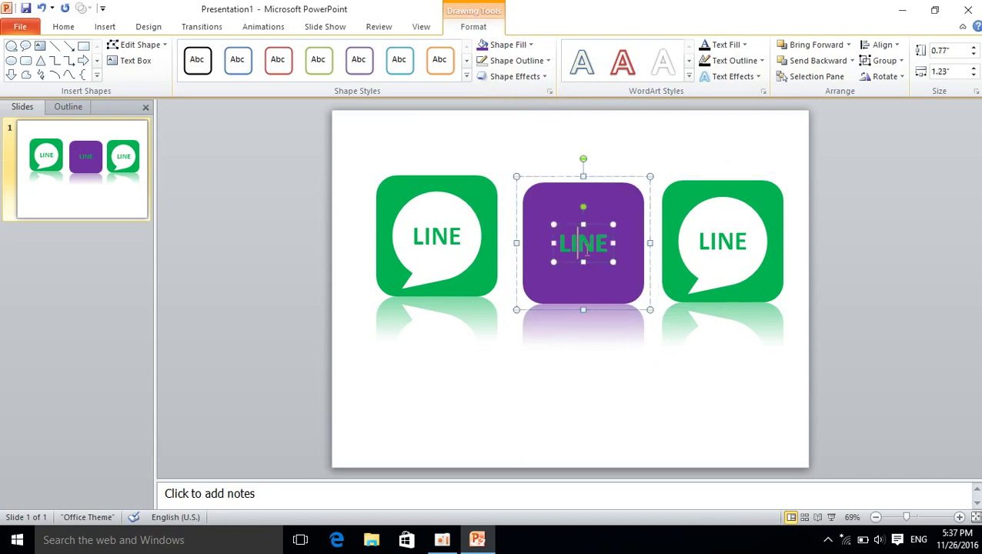
left_click(548, 225)
left_click(553, 208)
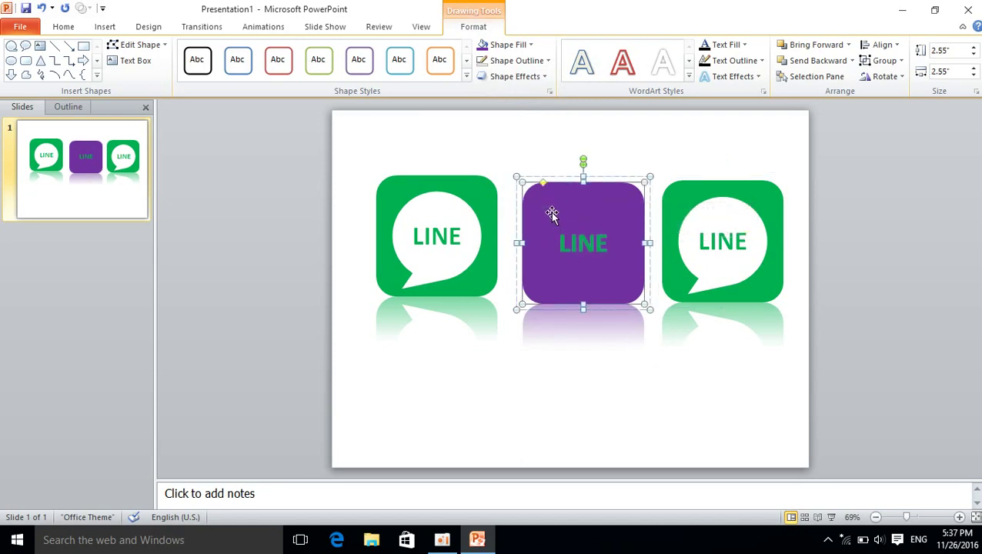
left_click(553, 208)
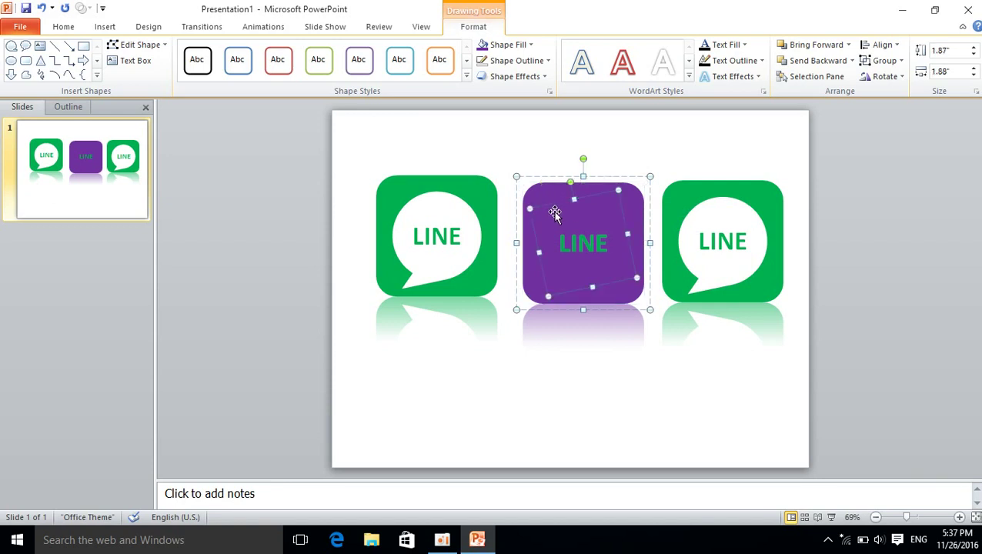
Step: Fill the middle icon's speech bubble with white
left_click(528, 46)
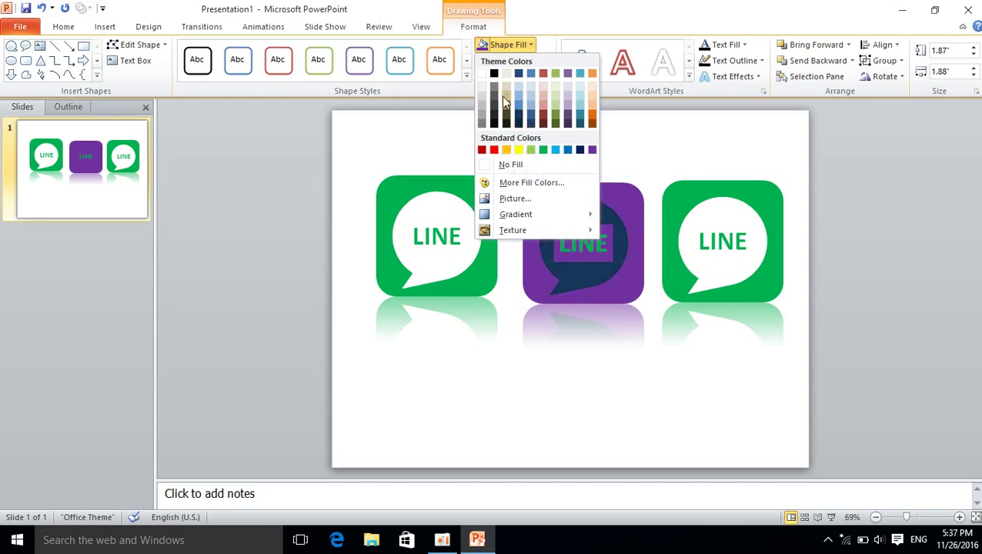
left_click(618, 361)
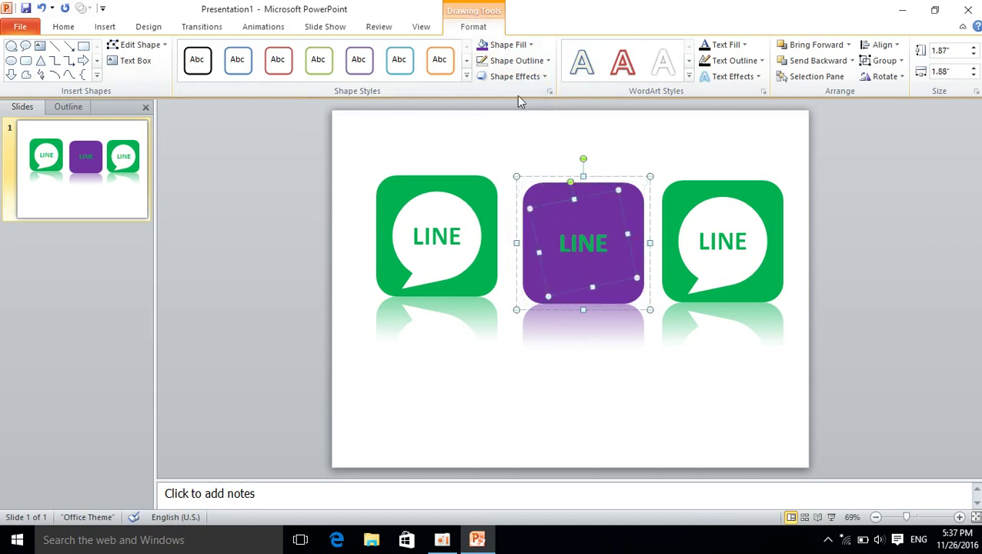
left_click(523, 45)
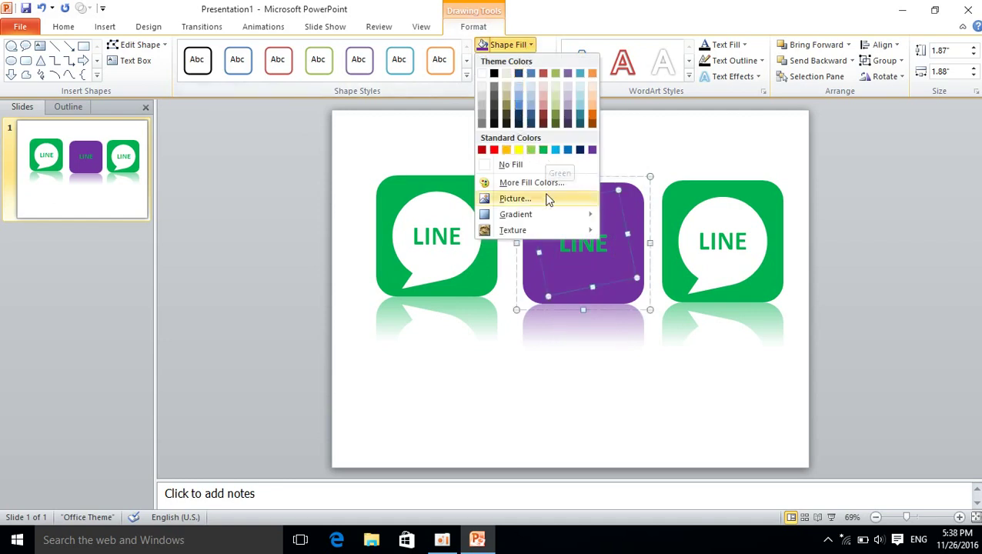
left_click(483, 77)
left_click(397, 303)
Step: Fill the LINE text box in the purple icon with white as well
key("Tab")
key("Tab")
left_click(608, 238)
left_click(590, 226)
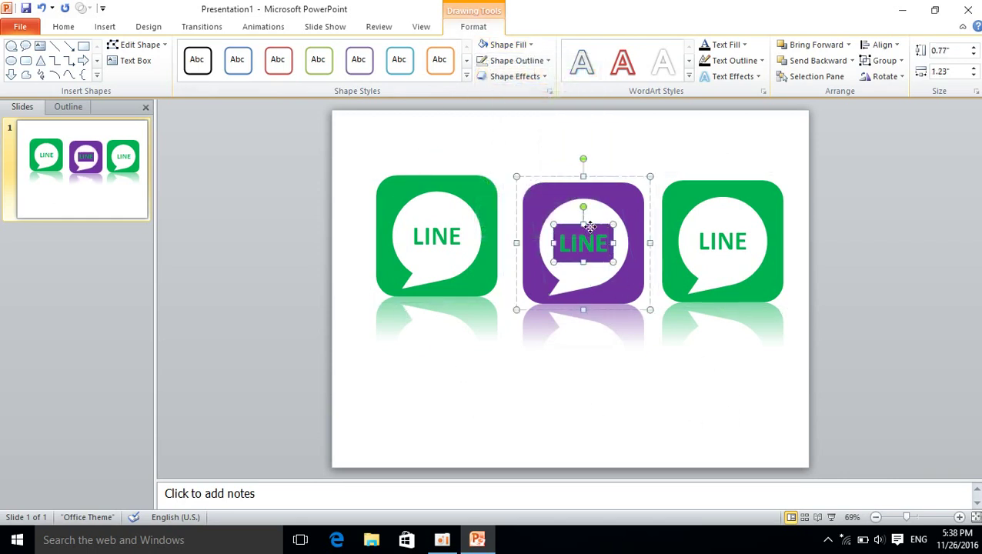
left_click(508, 45)
left_click(481, 74)
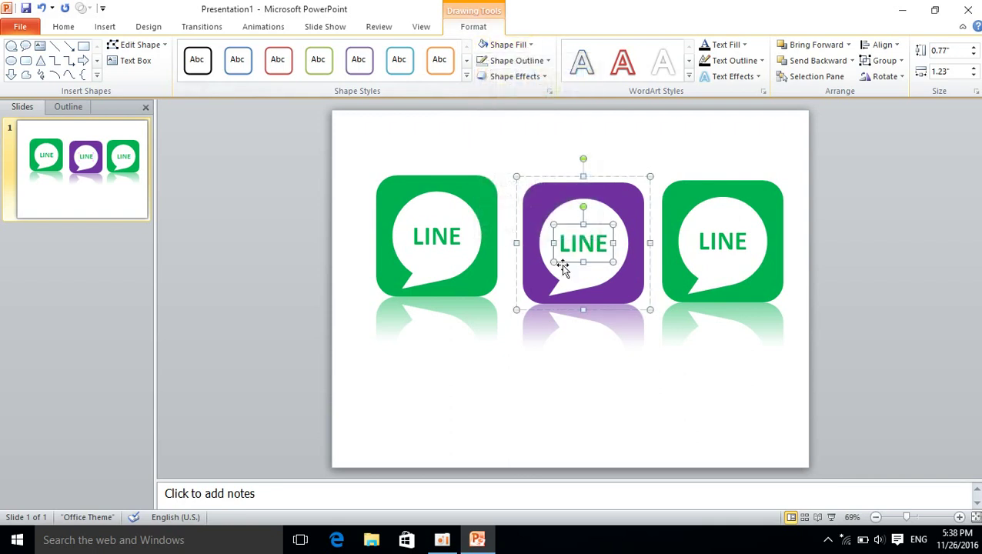
key("Tab")
left_click(737, 457)
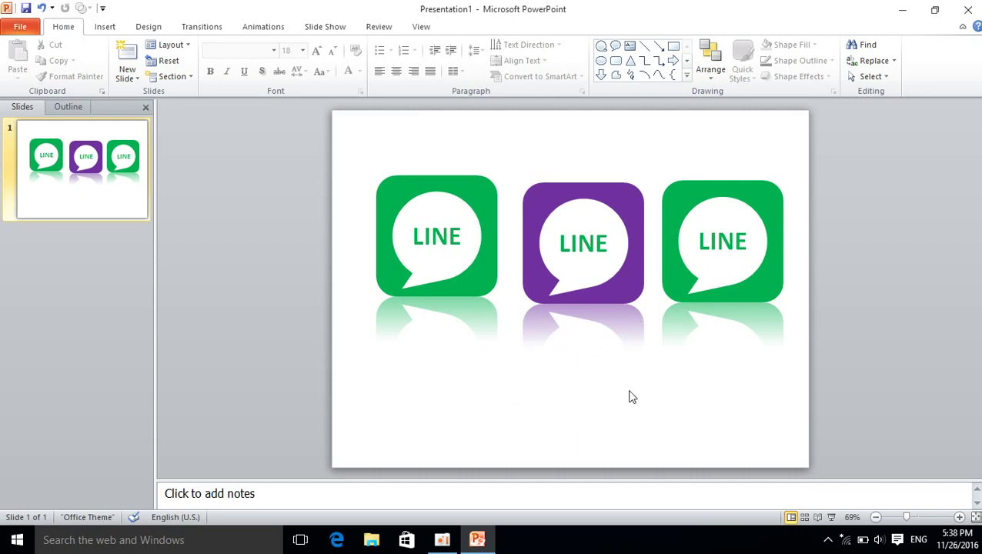
left_click(627, 298)
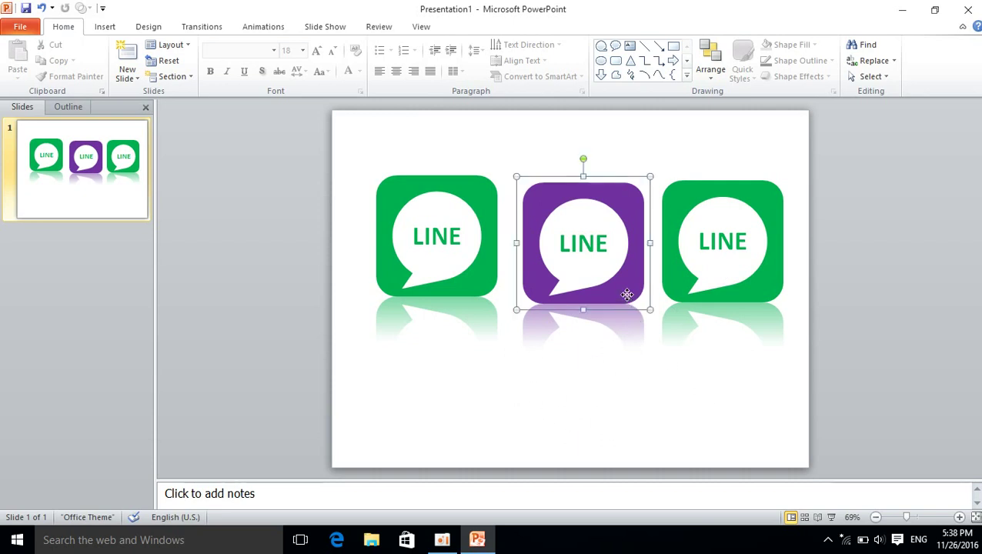
Step: Select all three LINE icons and apply Align Middle so they sit level
key("Tab")
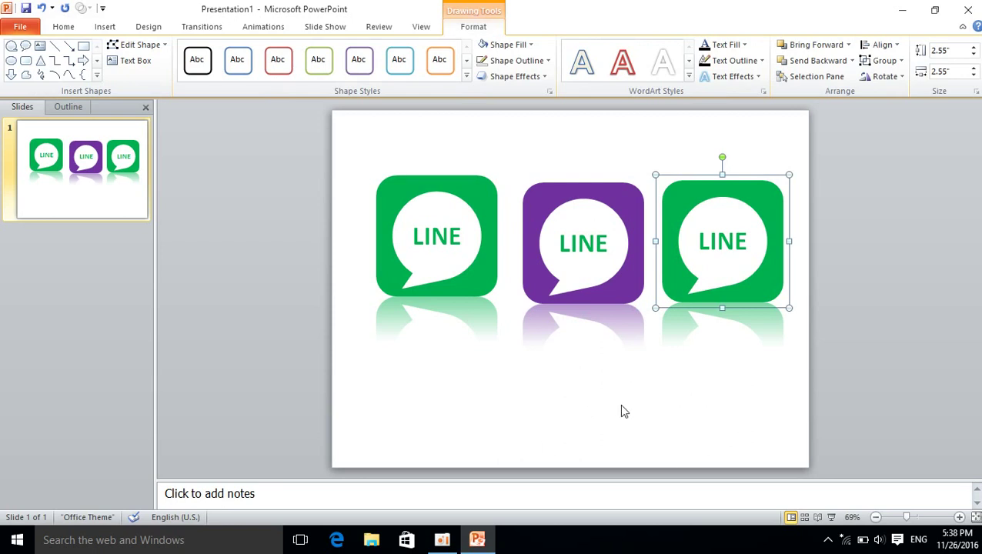
key("shift+Tab")
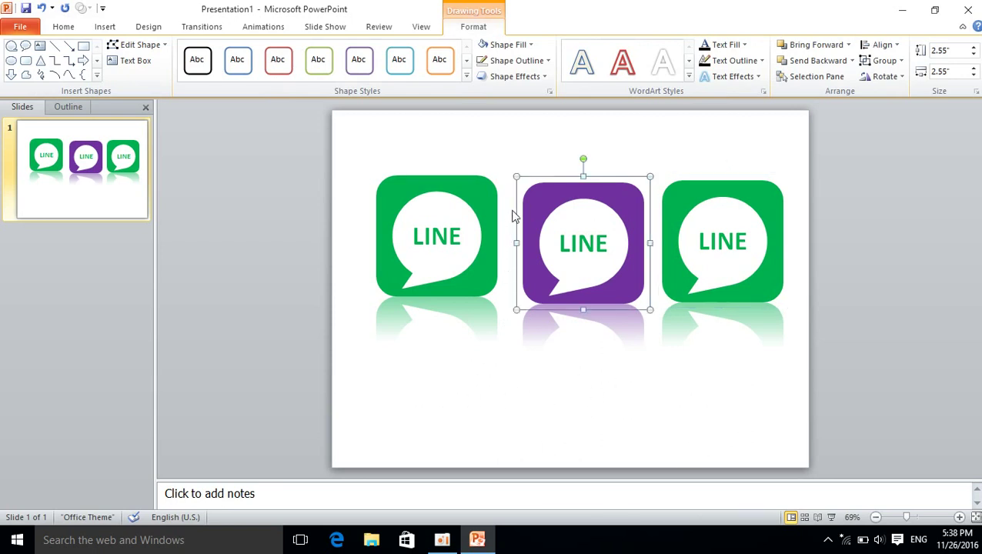
mouse_move(347, 153)
left_mouse_down()
mouse_move(617, 321)
mouse_move(912, 408)
mouse_move(890, 444)
left_mouse_up()
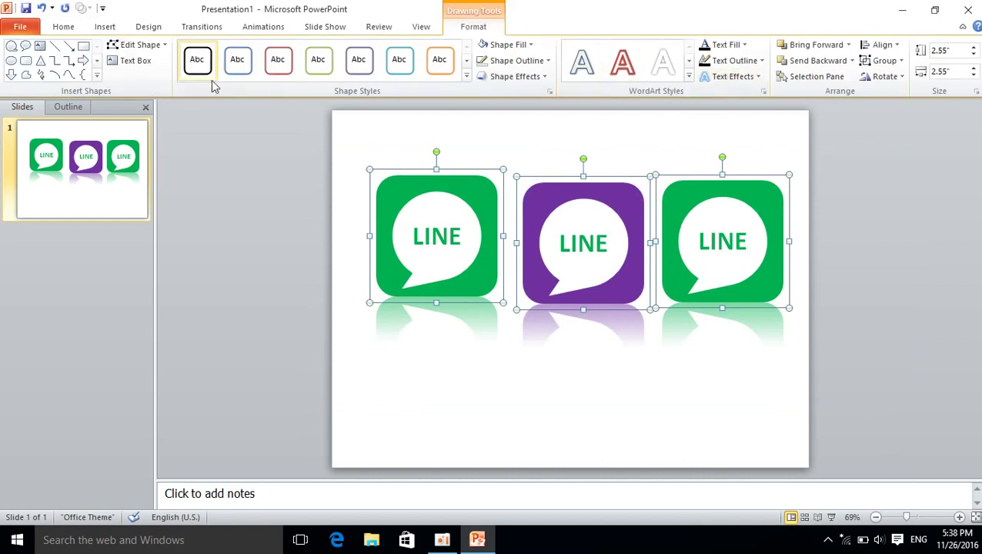
left_click(60, 27)
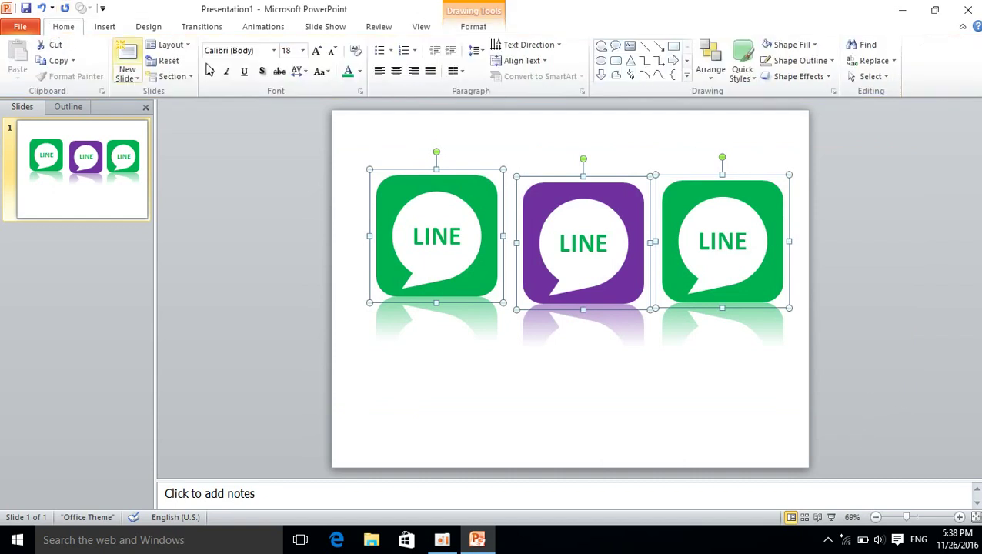
left_click(716, 83)
mouse_move(730, 250)
left_click(859, 324)
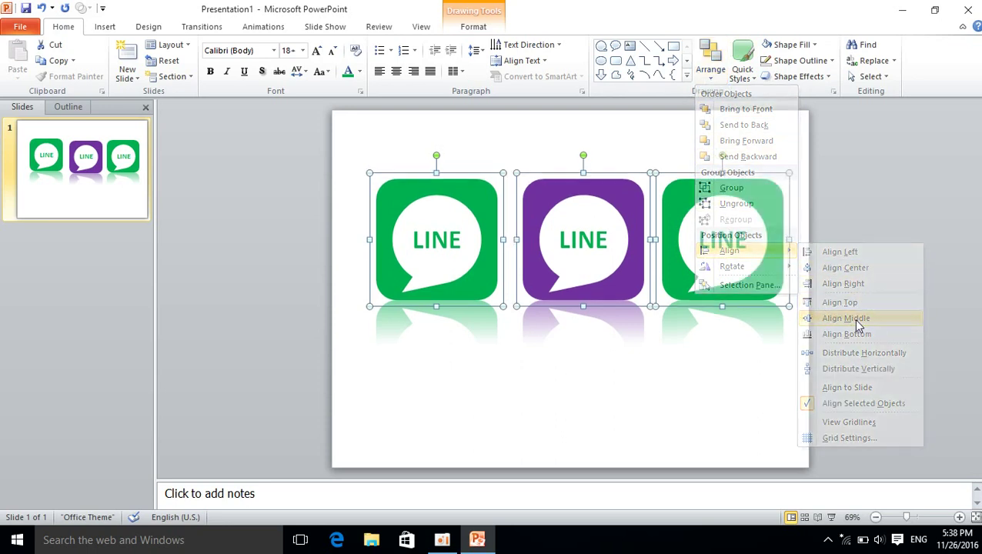
left_click(570, 433)
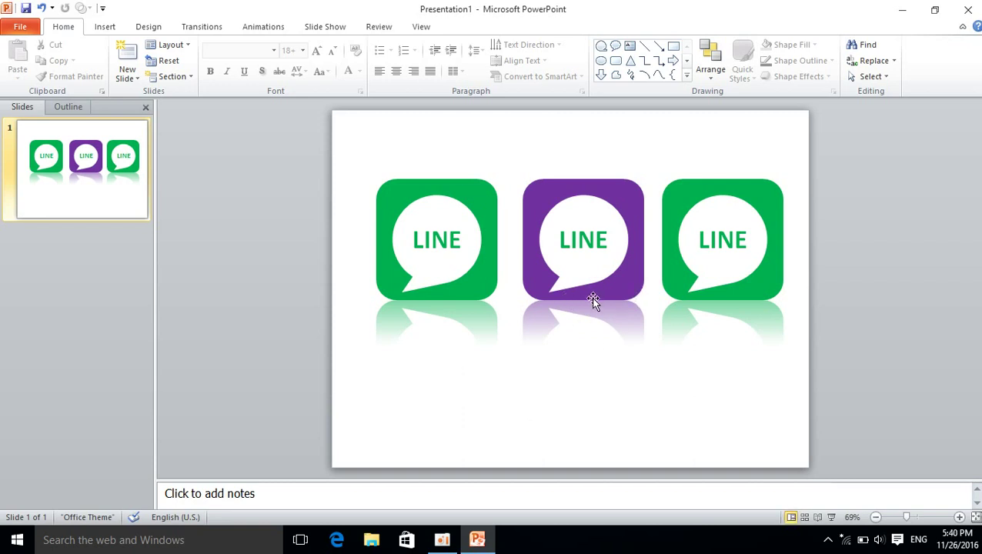
Step: Give the slide a solid background fill, trying Light Blue before settling on dark blue
right_click(629, 139)
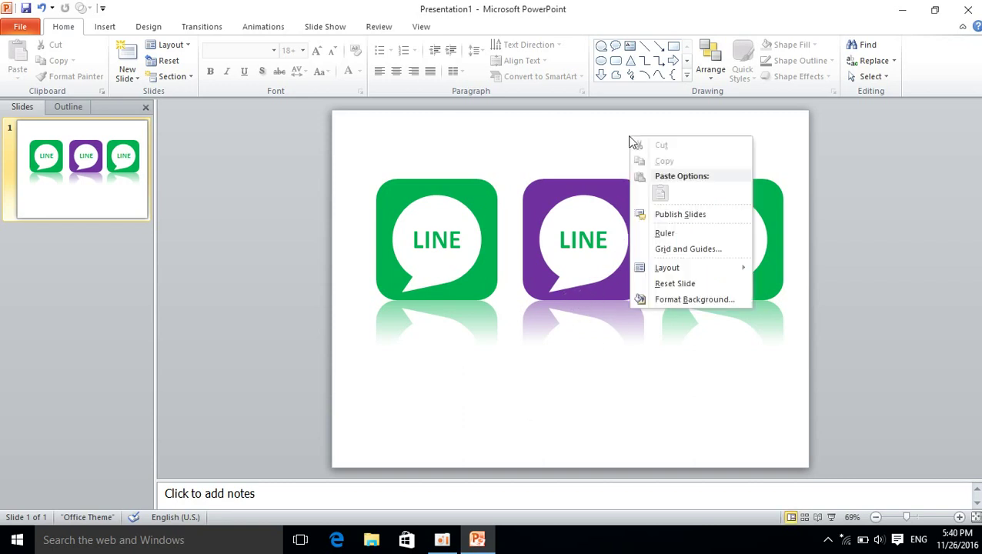
left_click(669, 308)
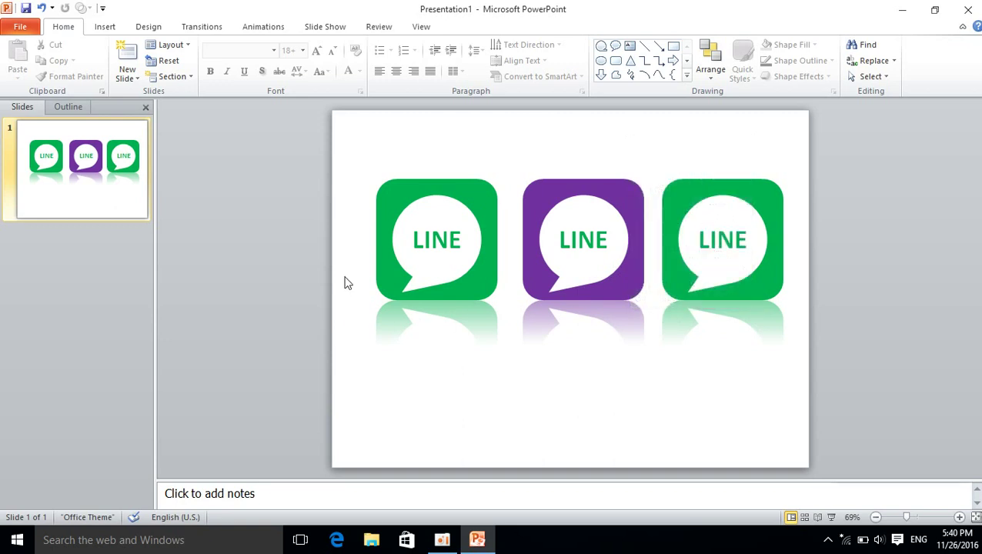
right_click(526, 141)
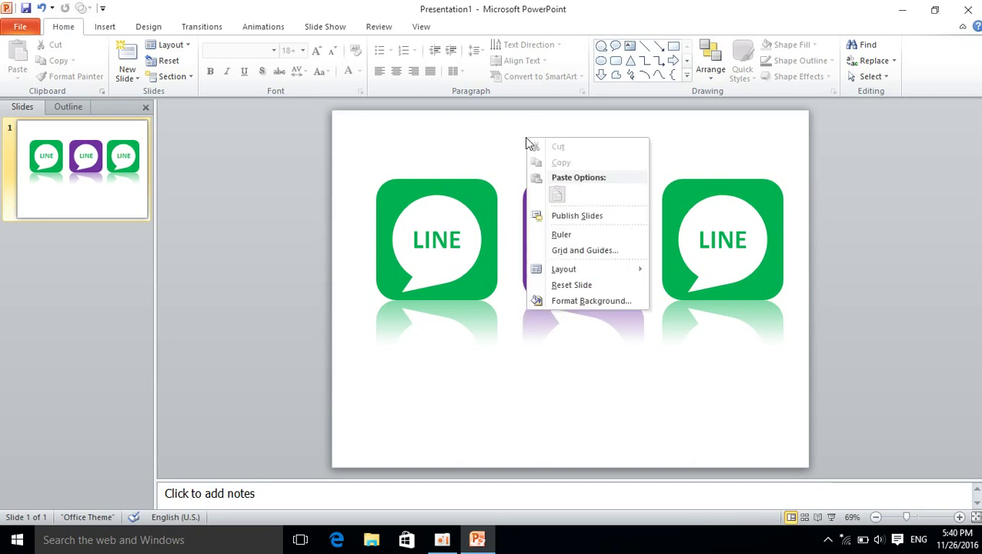
left_click(569, 302)
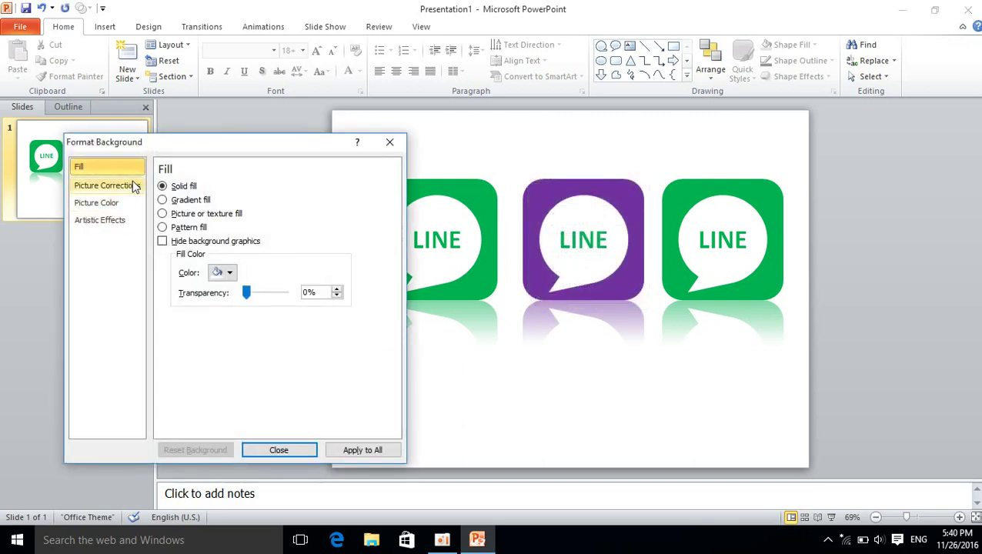
left_click(228, 273)
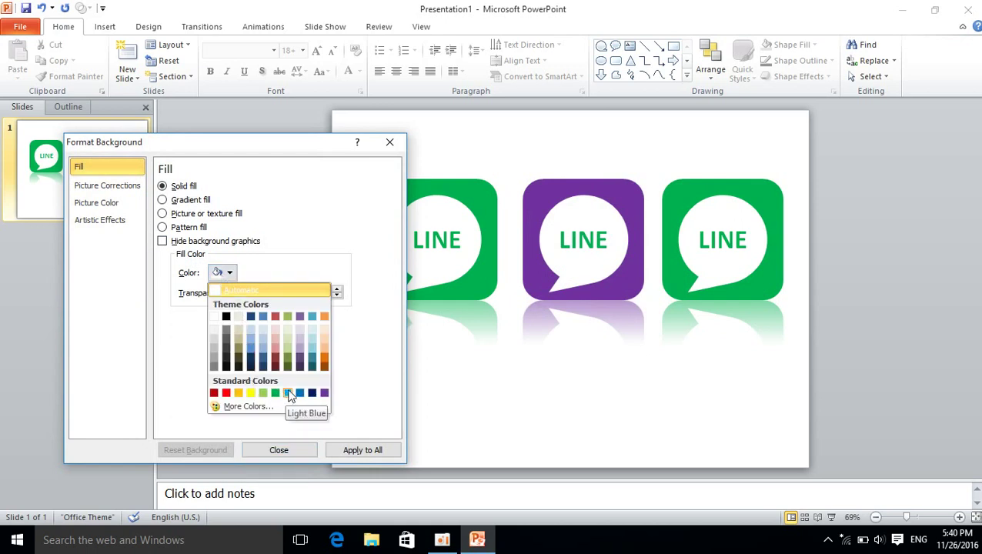
left_click(287, 393)
left_click_drag(245, 152, 206, 109)
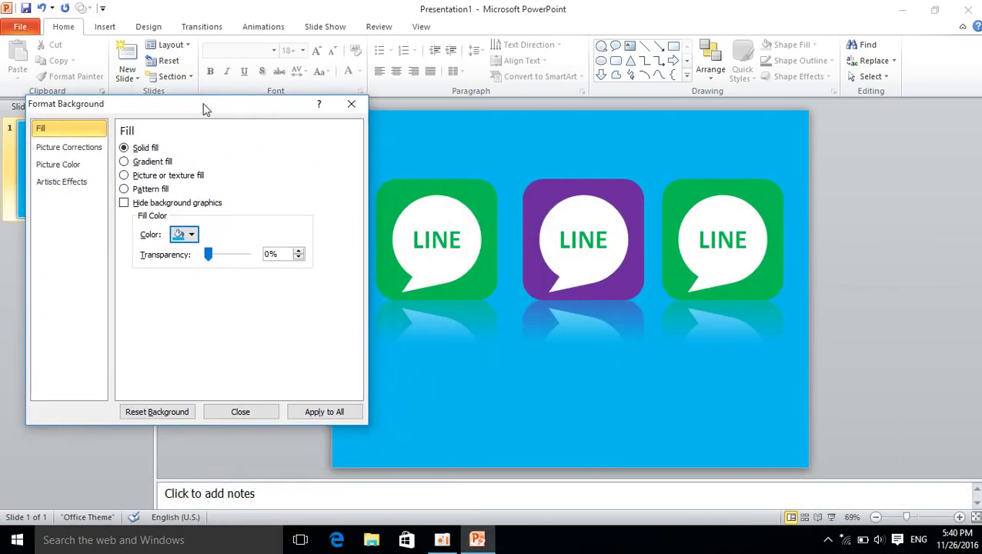
left_click(190, 235)
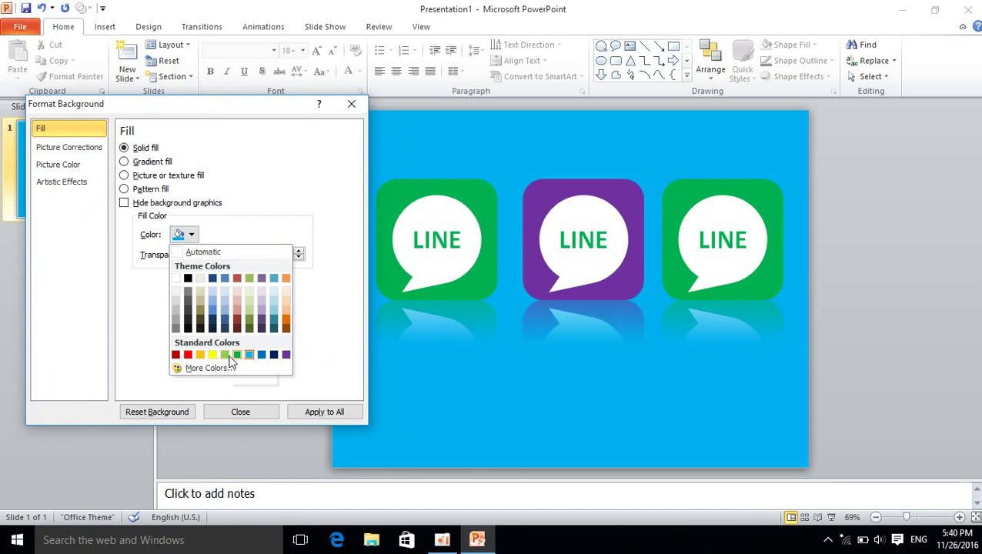
left_click(274, 355)
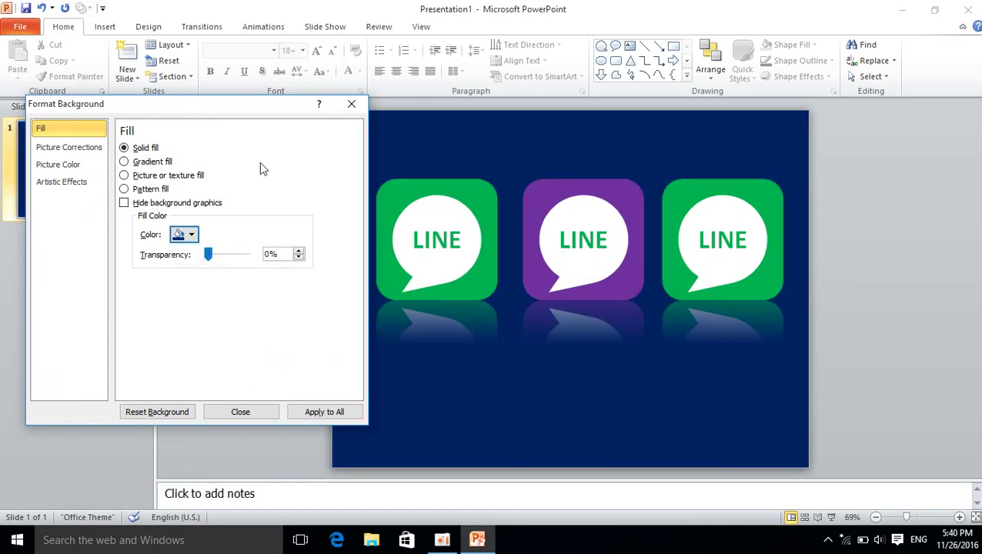
mouse_move(208, 115)
left_mouse_down()
mouse_move(670, 314)
mouse_move(213, 127)
left_mouse_up()
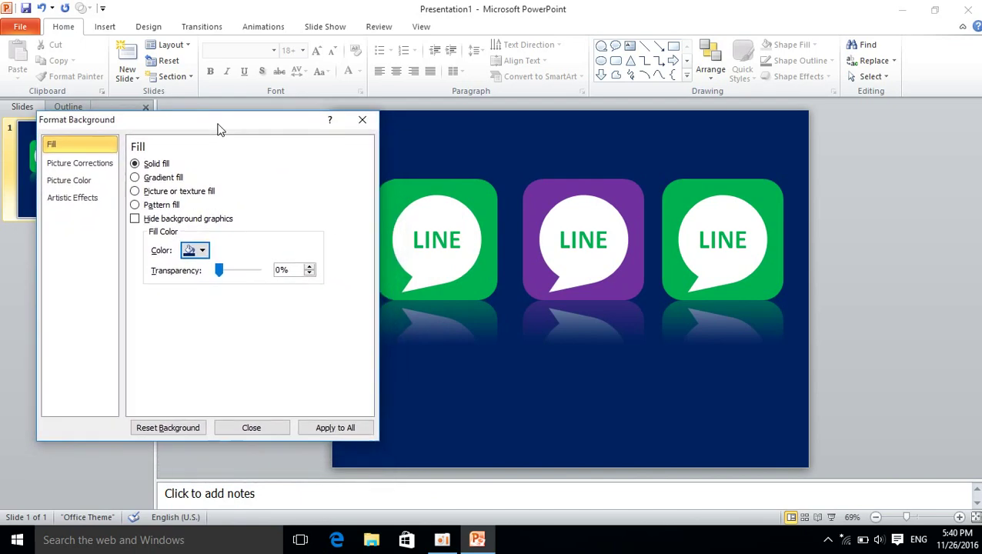
Step: Switch the background to Gradient fill and make the 100% stop white
left_click(143, 177)
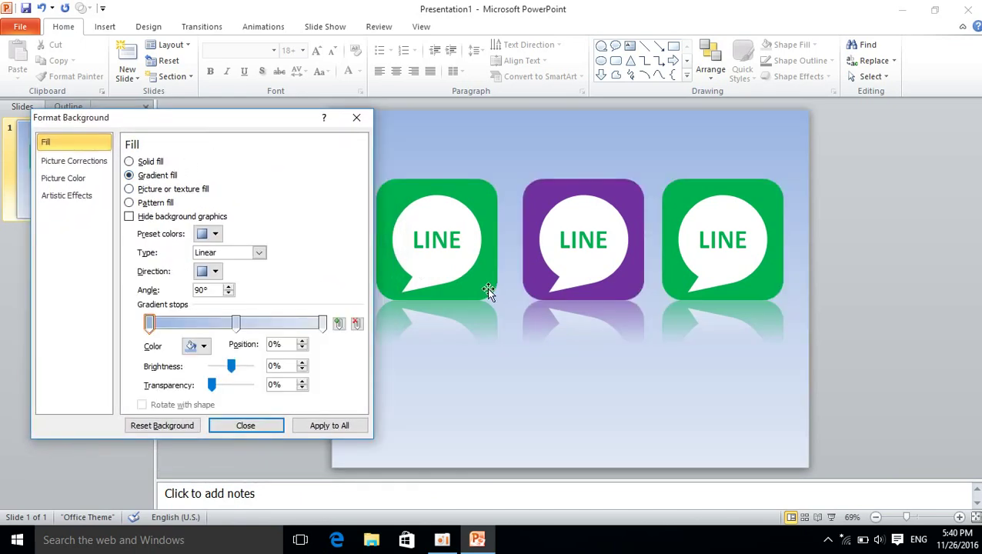
left_click_drag(231, 137, 189, 162)
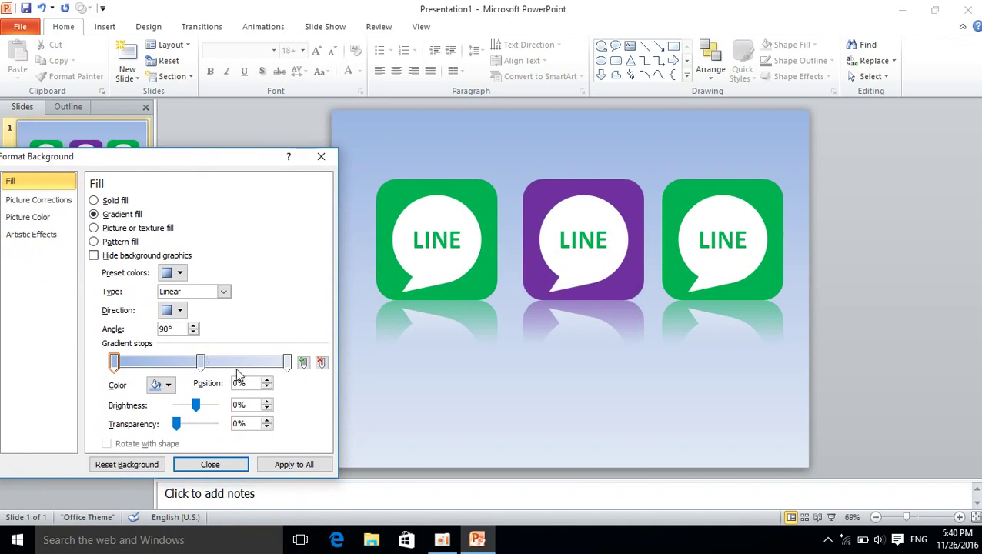
left_click(289, 366)
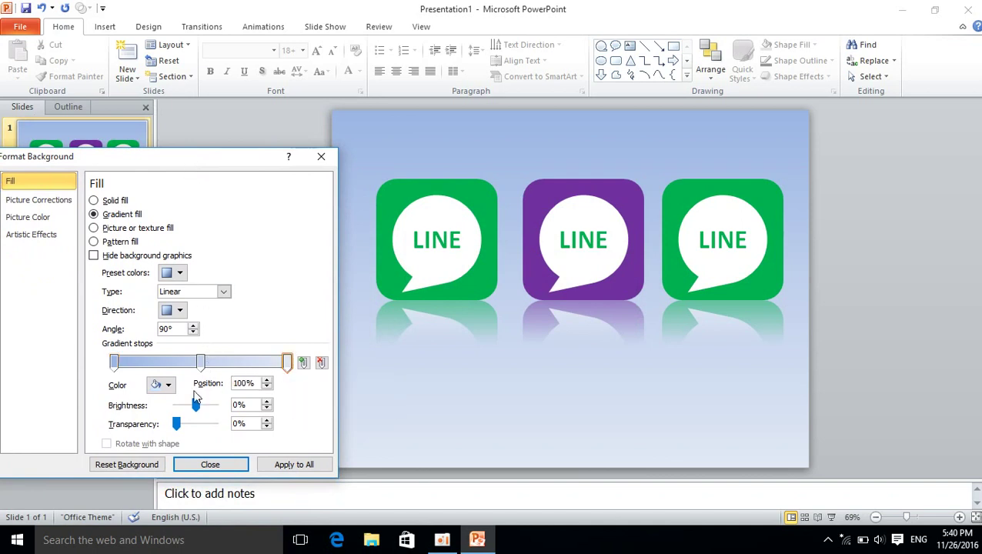
left_click(163, 385)
left_click(154, 416)
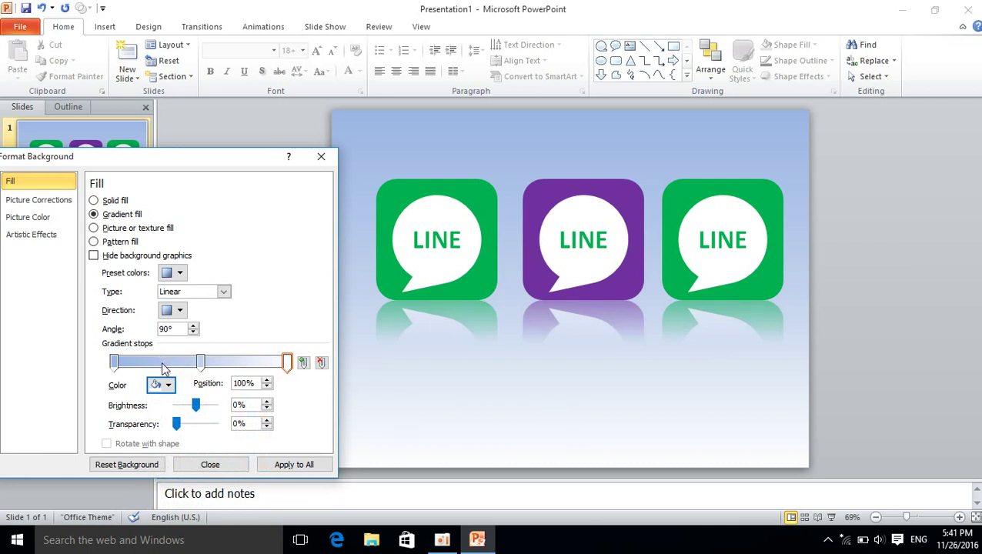
Step: Make the 0% gradient stop dark blue and close Format Background
left_click(114, 362)
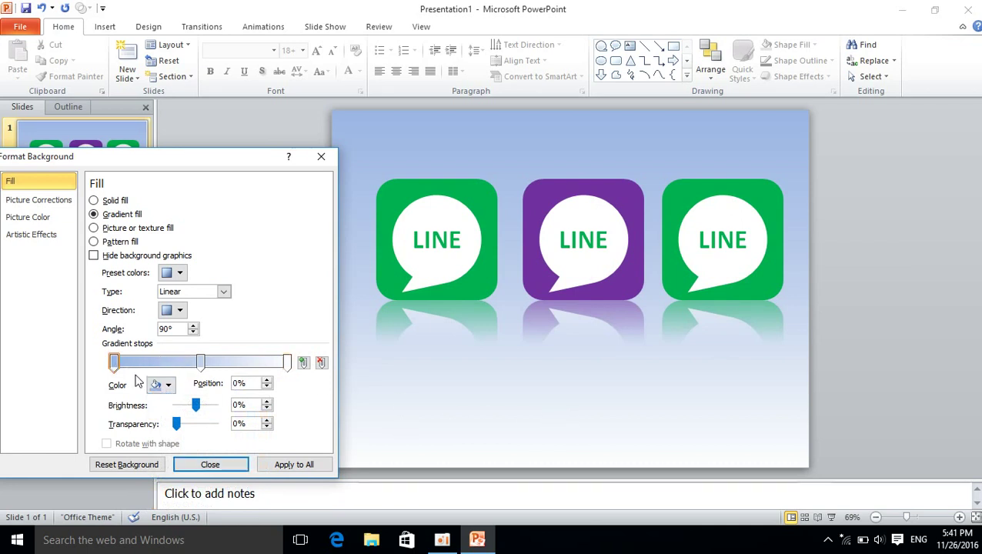
left_click(168, 385)
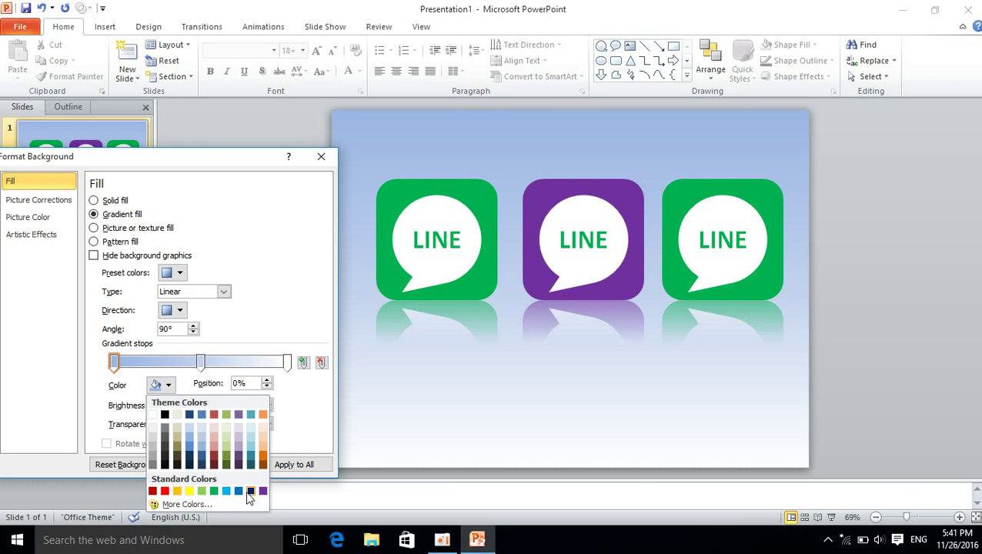
left_click(251, 491)
mouse_move(222, 159)
left_mouse_down()
mouse_move(343, 262)
mouse_move(313, 172)
mouse_move(243, 161)
left_mouse_up()
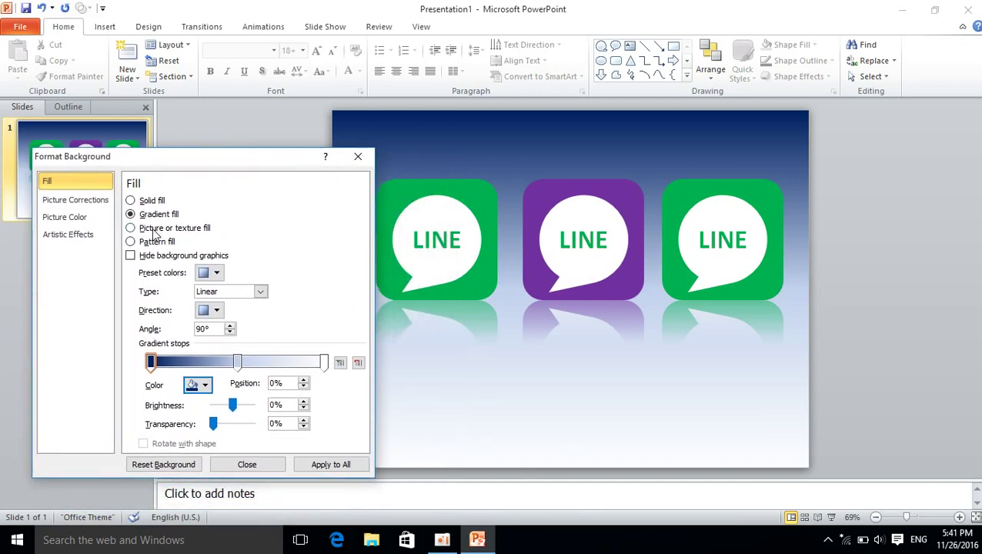
left_click_drag(274, 175, 270, 231)
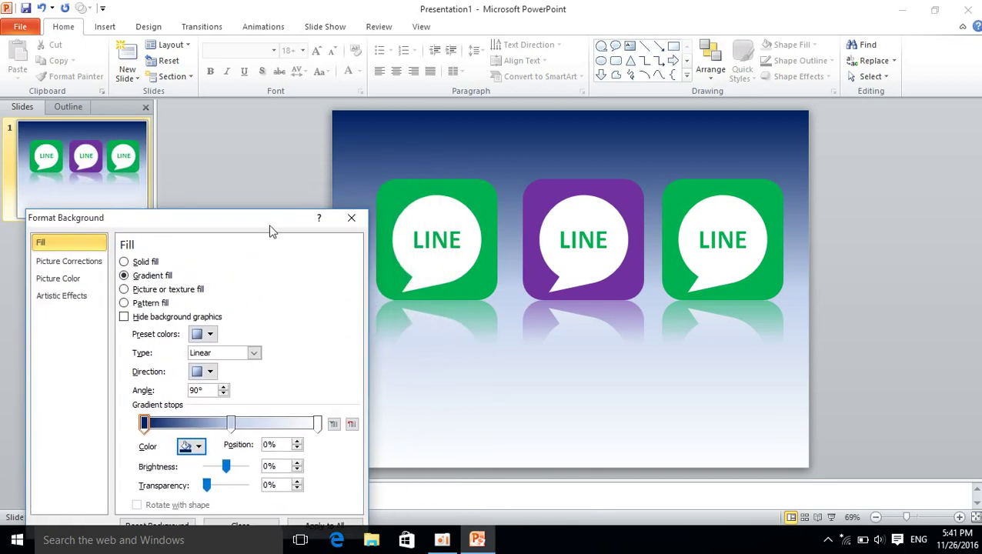
left_click(352, 220)
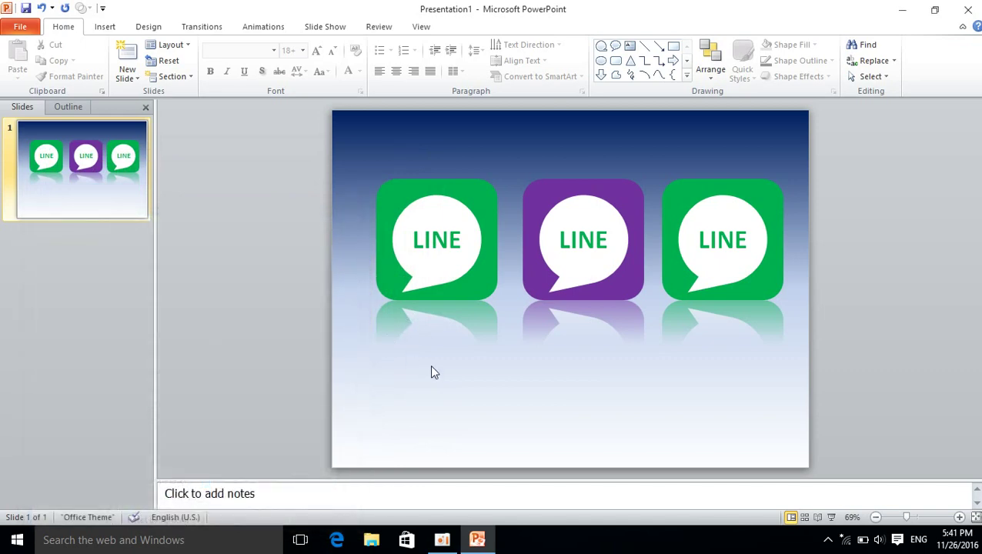
scroll(433, 363, "up", 2, "ctrl")
scroll(443, 358, "up", 2, "ctrl")
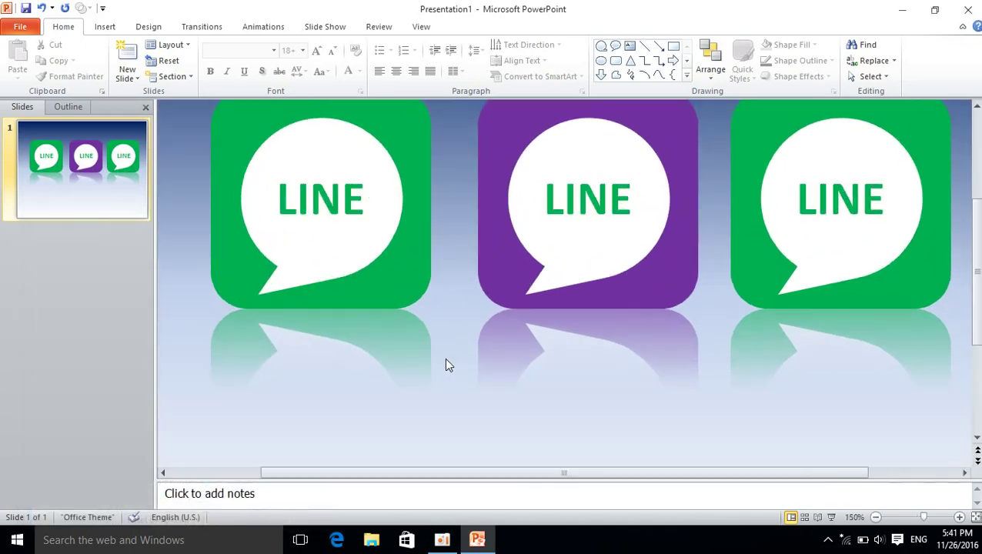
scroll(444, 357, "up", 2, "ctrl")
scroll(508, 293, "down", 2, "ctrl")
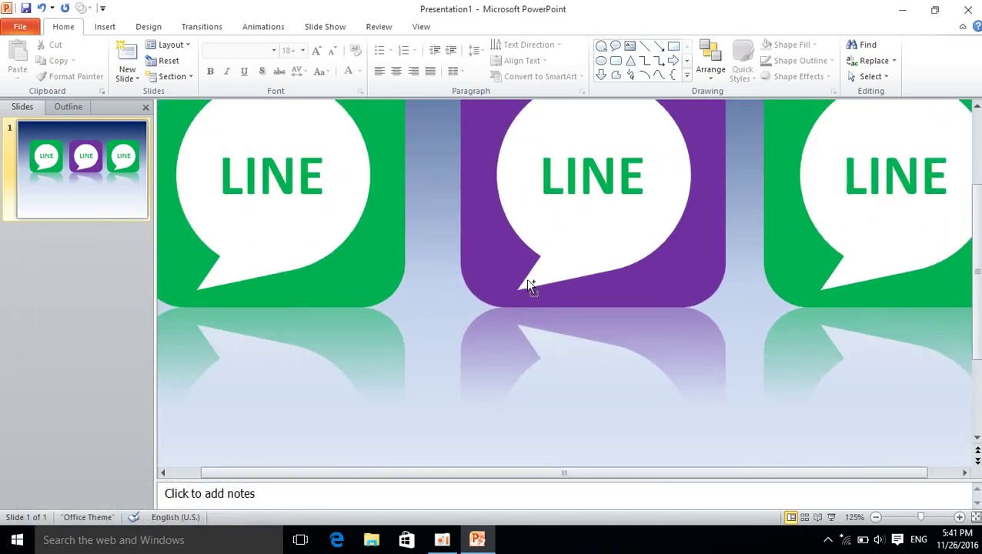
scroll(528, 286, "down", 3, "ctrl")
scroll(591, 179, "up", 1, "ctrl")
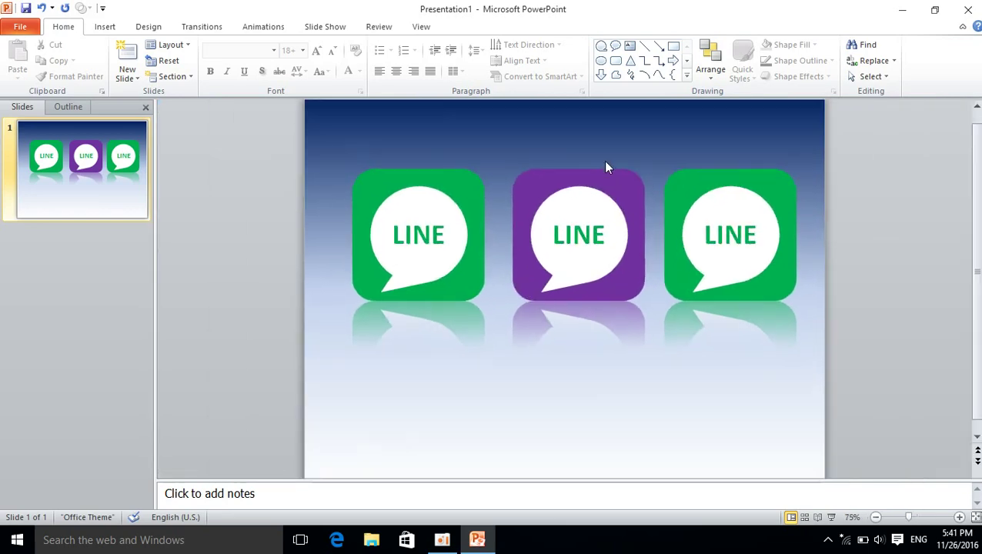
scroll(603, 160, "up", 4, "ctrl")
scroll(606, 164, "up", 1, "ctrl")
scroll(607, 162, "down", 4, "ctrl")
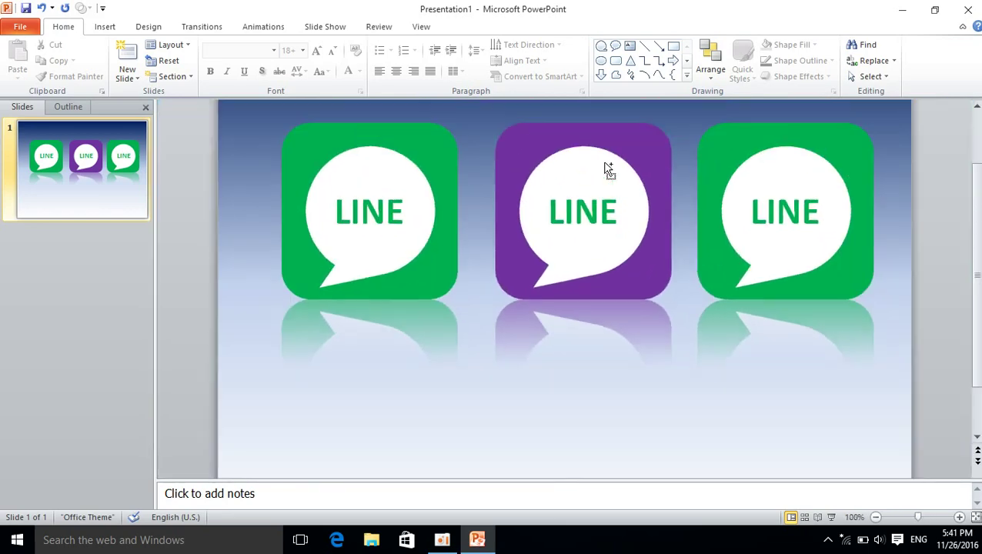
scroll(608, 171, "down", 4, "ctrl")
scroll(602, 177, "down", 2, "ctrl")
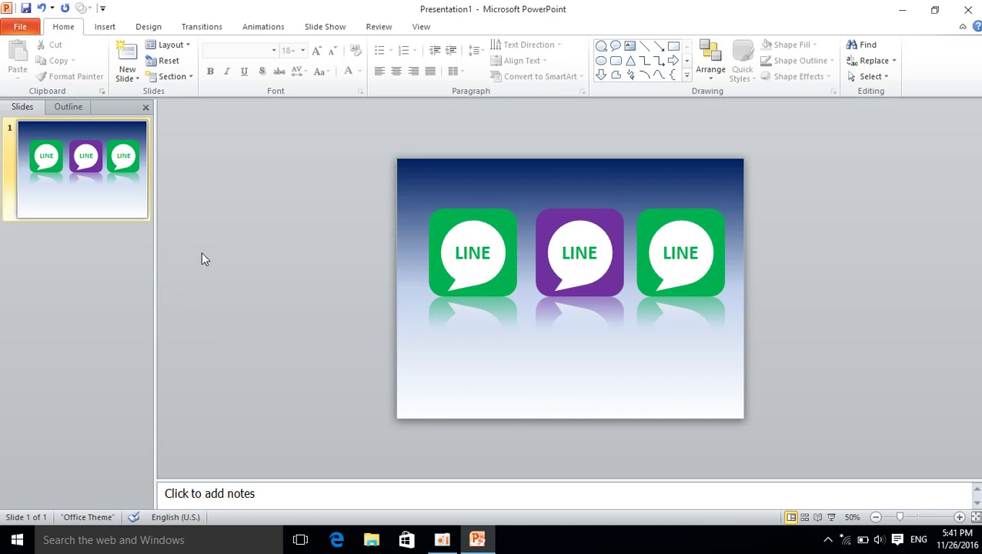
Step: Open the Insert Shapes gallery, then dismiss it without adding a shape
left_click(104, 27)
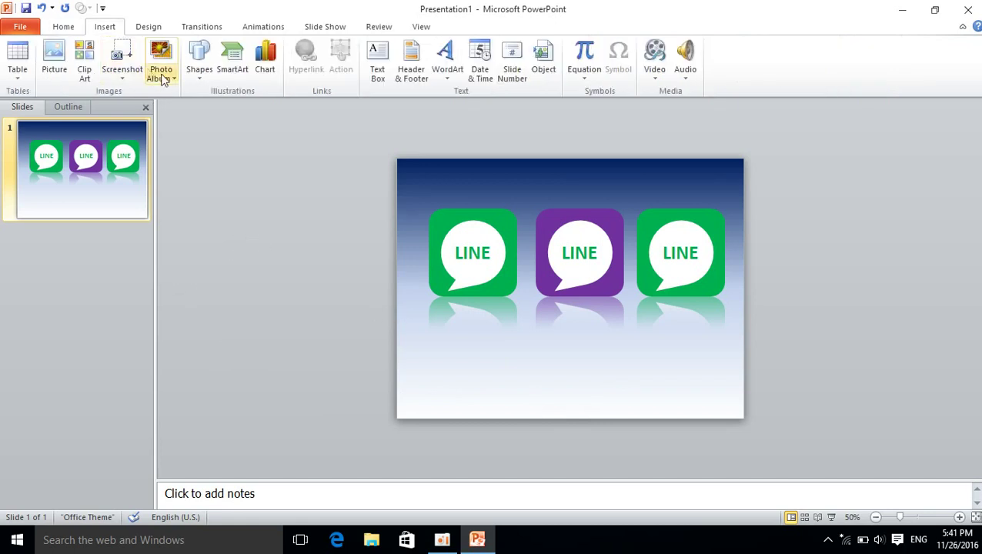
left_click(199, 69)
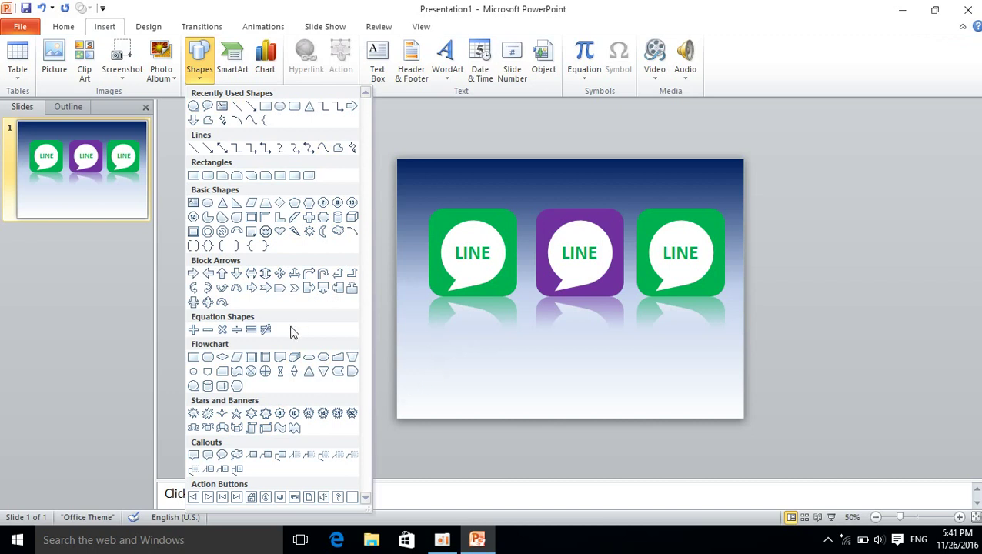
left_click(462, 363)
key("Tab")
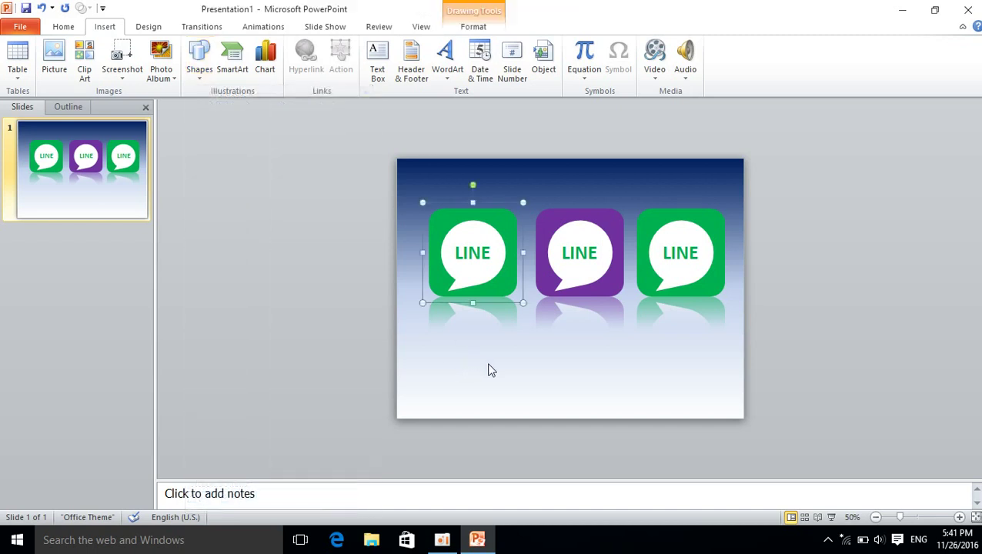
Step: Click through the left green, purple and right green LINE icons to find the right one
left_click(536, 368)
left_click(573, 291)
left_click(661, 263)
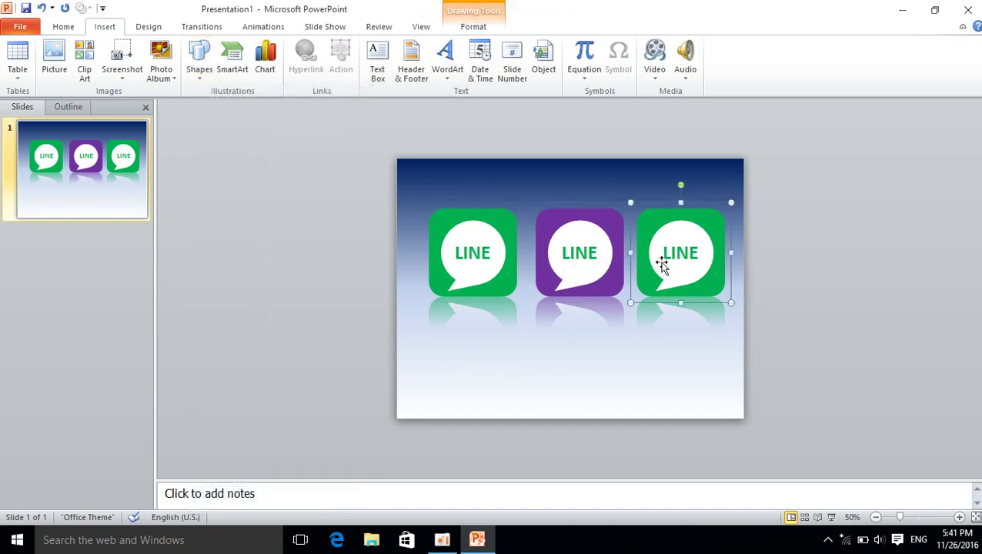
left_click(579, 279)
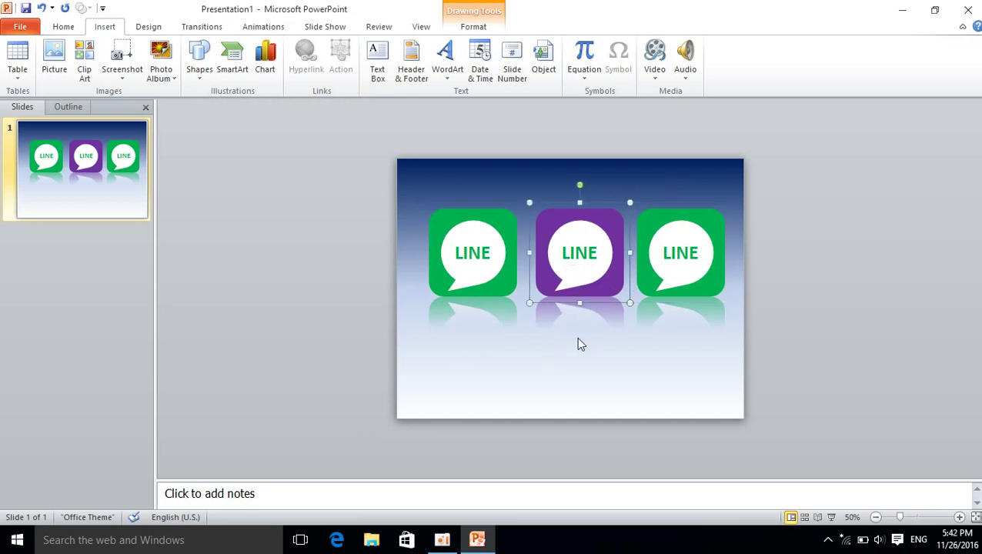
left_click(672, 274)
key("shift+Tab")
left_click(467, 245)
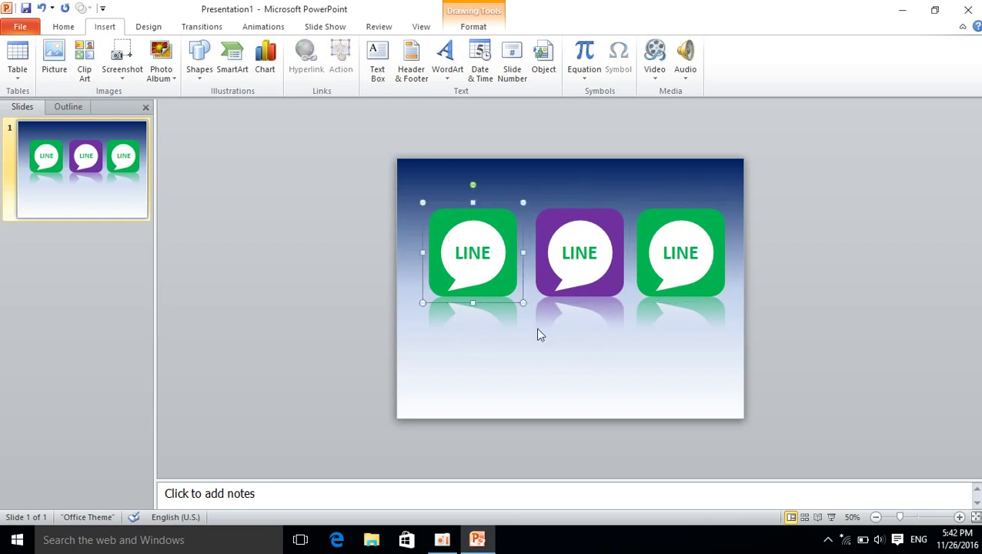
left_click(602, 279)
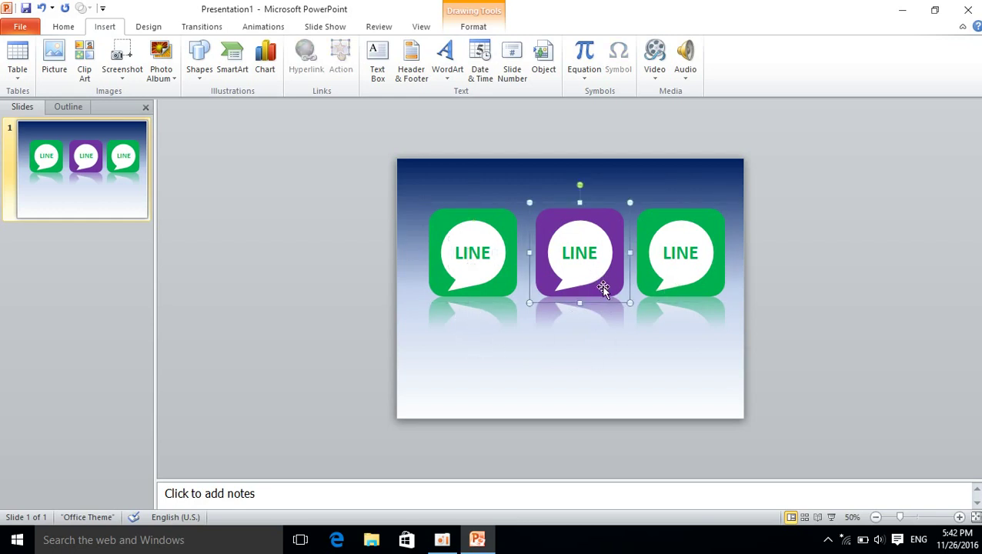
Step: Select the right green LINE icon and bring up its right-click menu
left_click(631, 341)
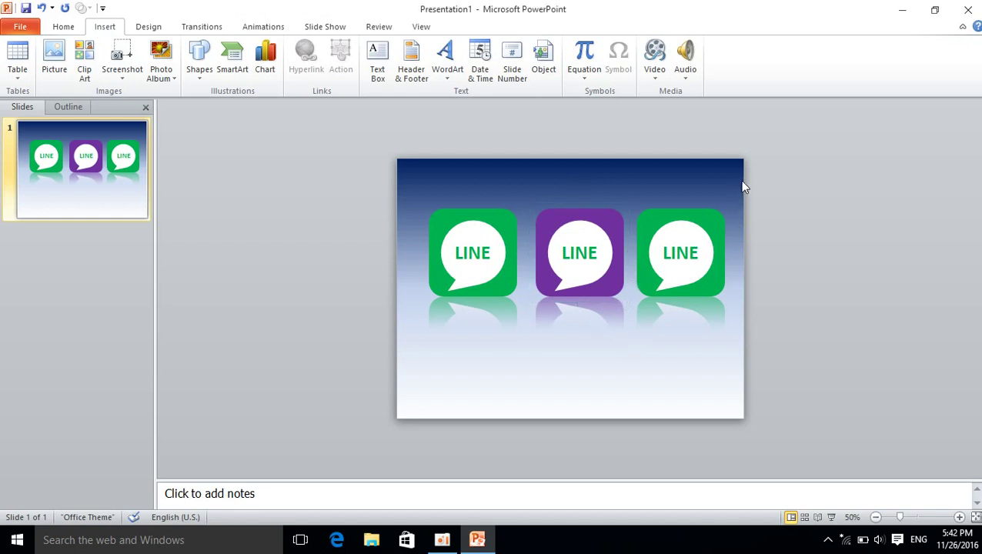
mouse_move(747, 179)
left_mouse_down()
mouse_move(611, 375)
mouse_move(619, 373)
left_mouse_up()
key("shift+Tab")
left_click(638, 399)
left_click(659, 217)
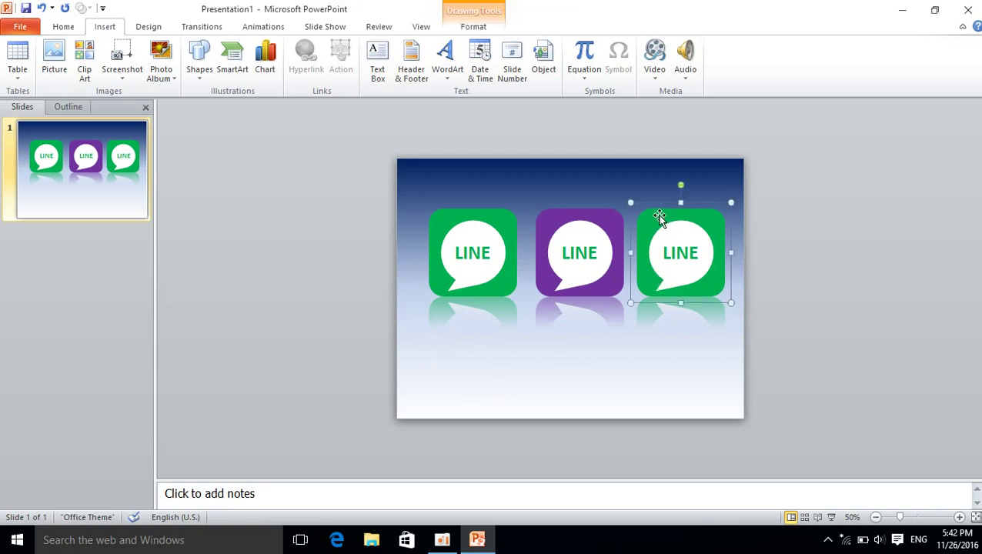
right_click(659, 217)
Step: Open Format Shape for the icon, try a gradient fill, then undo it to keep the plain fill
left_click(684, 399)
left_click_drag(199, 215, 191, 165)
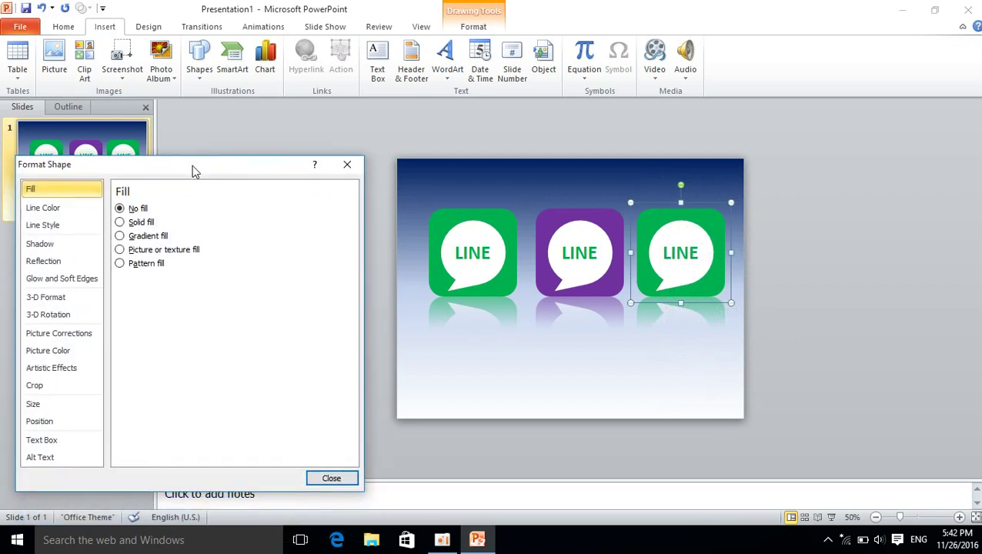
left_click(153, 237)
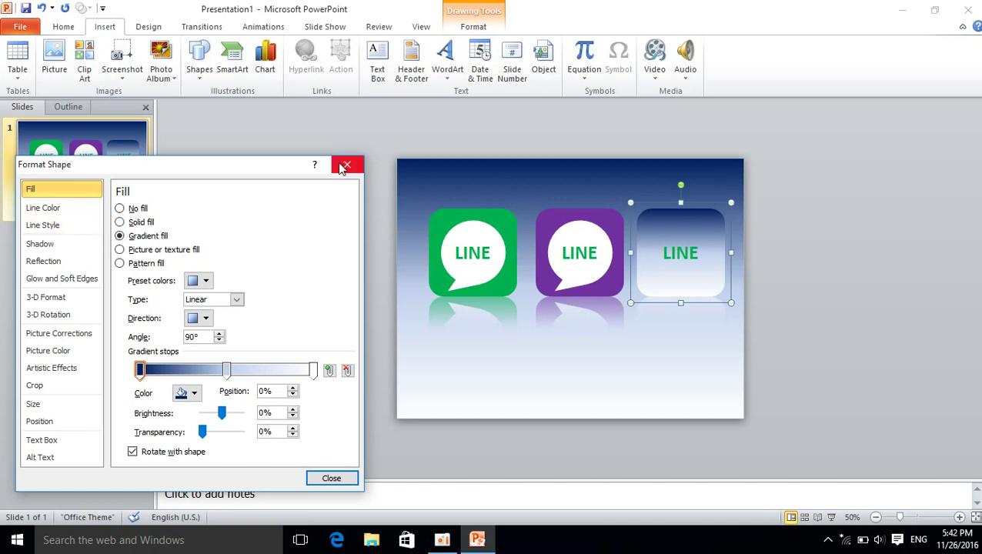
key("ctrl+z")
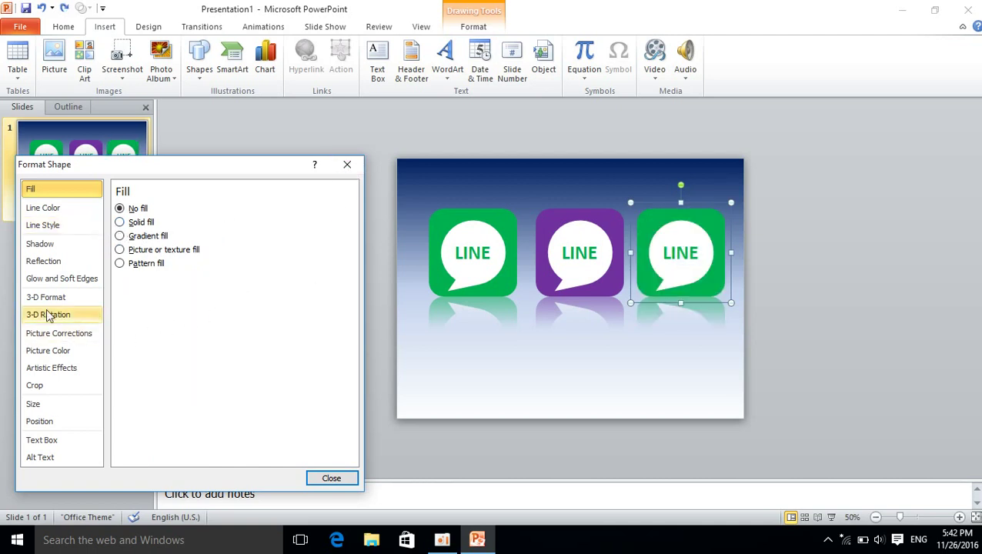
Step: Try several Parallel 3-D rotation presets, settling on a slight tilt of X 26°, Y 18°
left_click(48, 315)
left_click(185, 216)
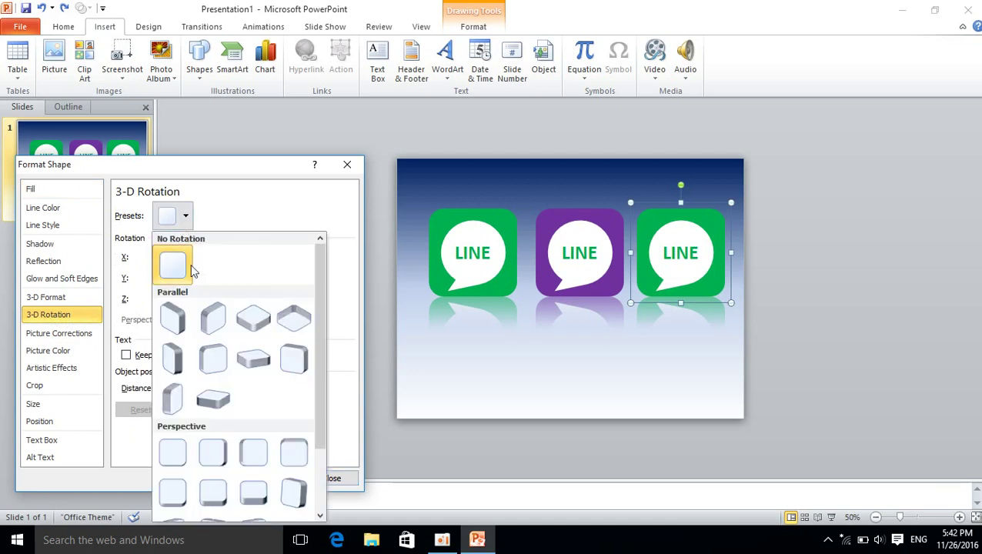
left_click(214, 357)
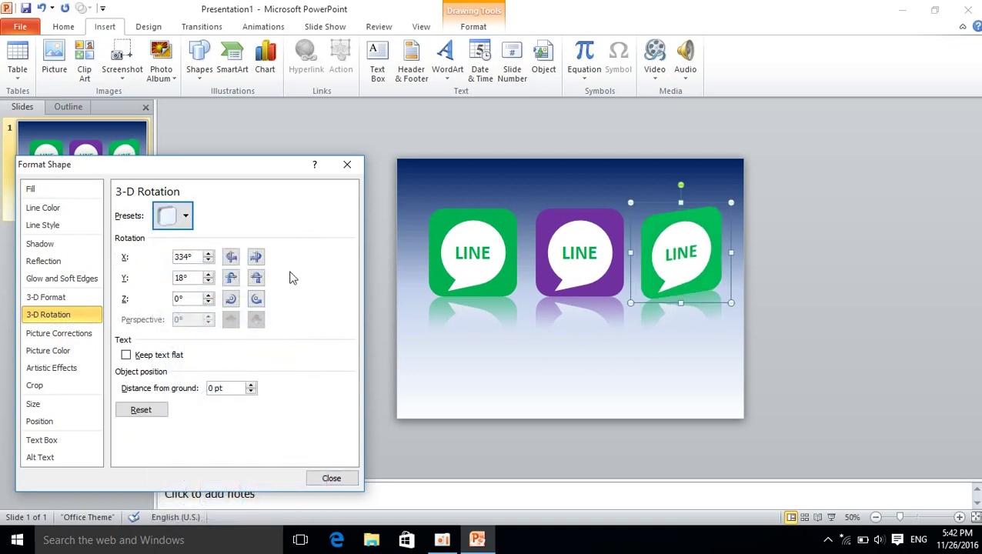
left_click(185, 217)
left_click(257, 360)
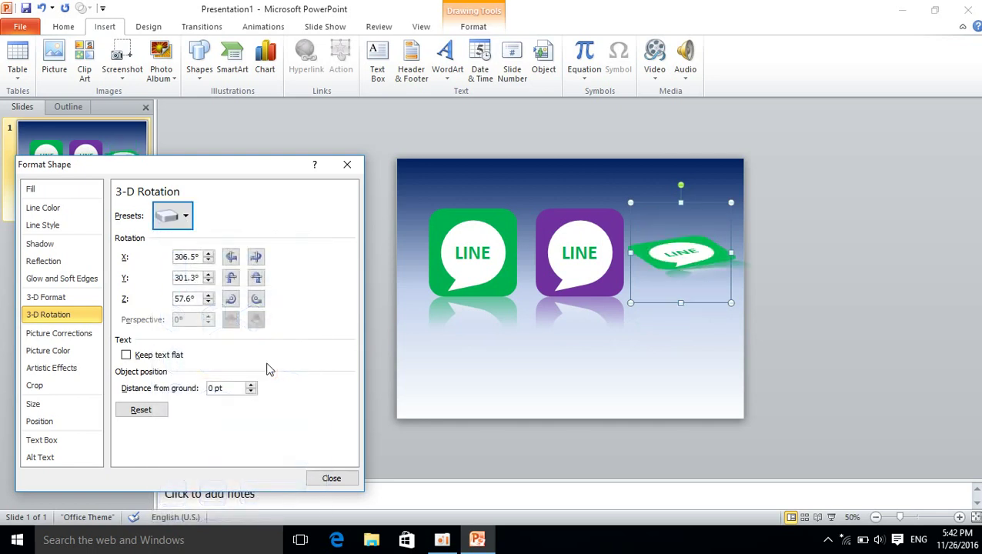
left_click(185, 216)
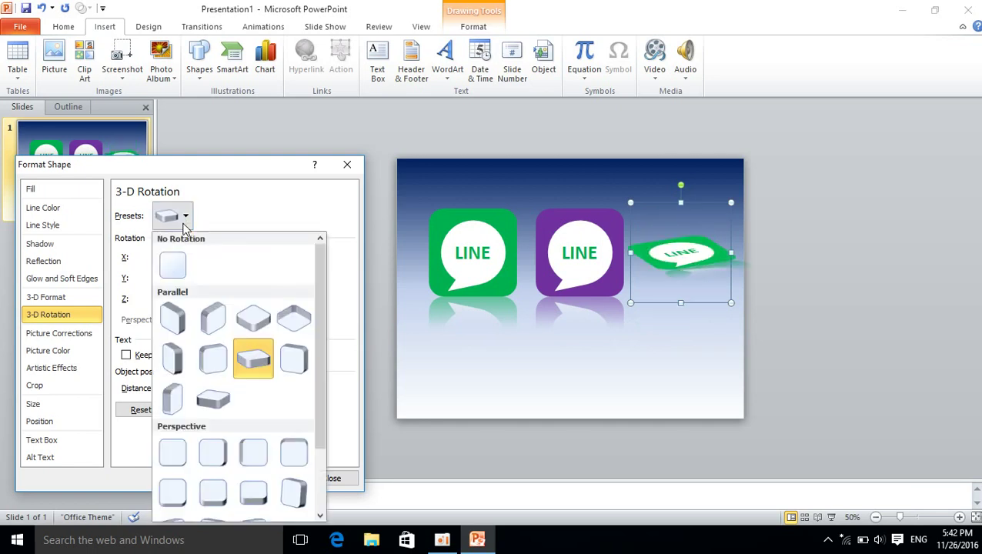
left_click(261, 323)
left_click(186, 217)
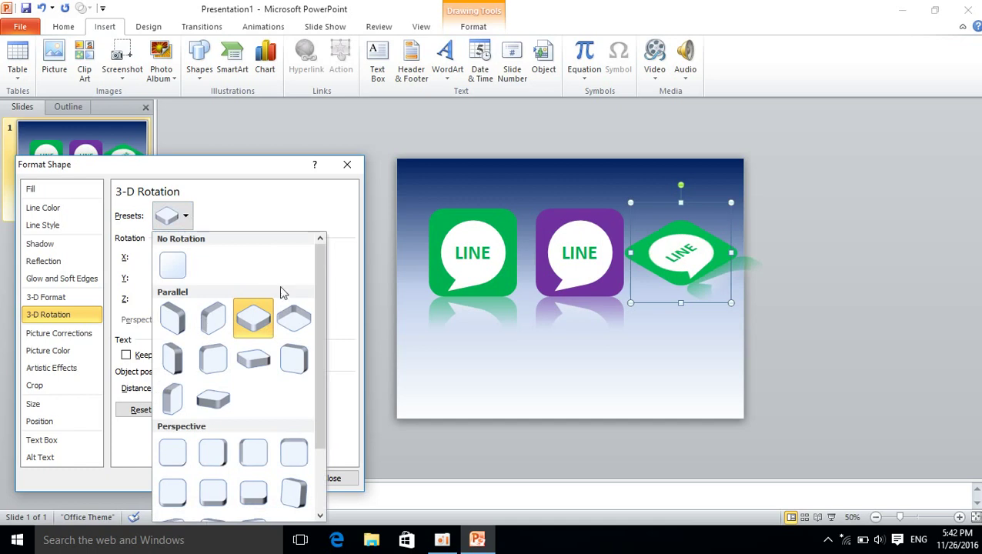
left_click(296, 357)
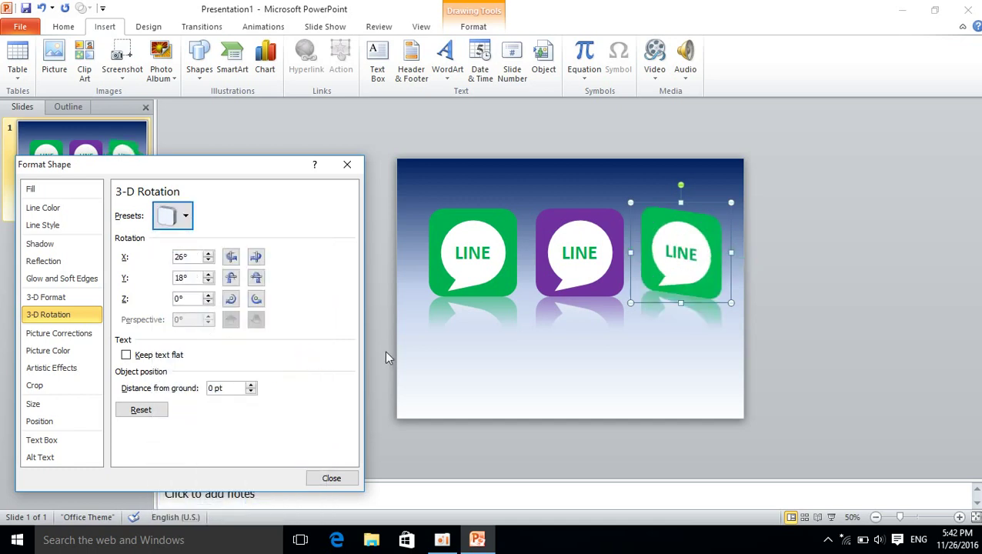
left_click(54, 297)
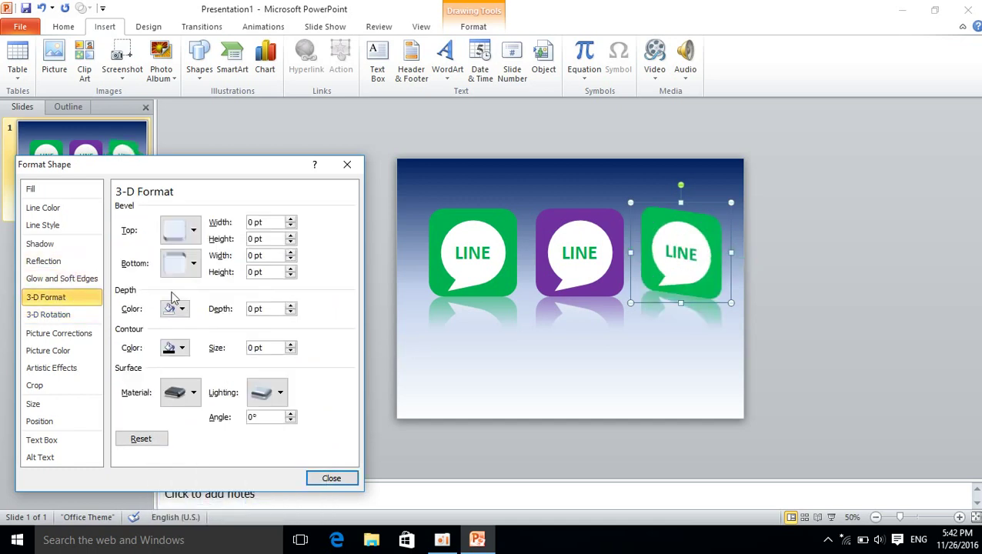
Step: Adjust the icon's 3-D Depth with the spinner until it reaches 23 pt
left_click(291, 307)
left_click(291, 306)
left_click(291, 307)
left_click(291, 307)
left_click(291, 306)
left_click(291, 307)
left_click(290, 306)
left_click(290, 311)
left_click(291, 312)
left_click(291, 311)
left_click(291, 311)
left_click(291, 311)
left_click(291, 311)
left_click(291, 311)
left_click(291, 307)
left_click_drag(294, 305, 294, 310)
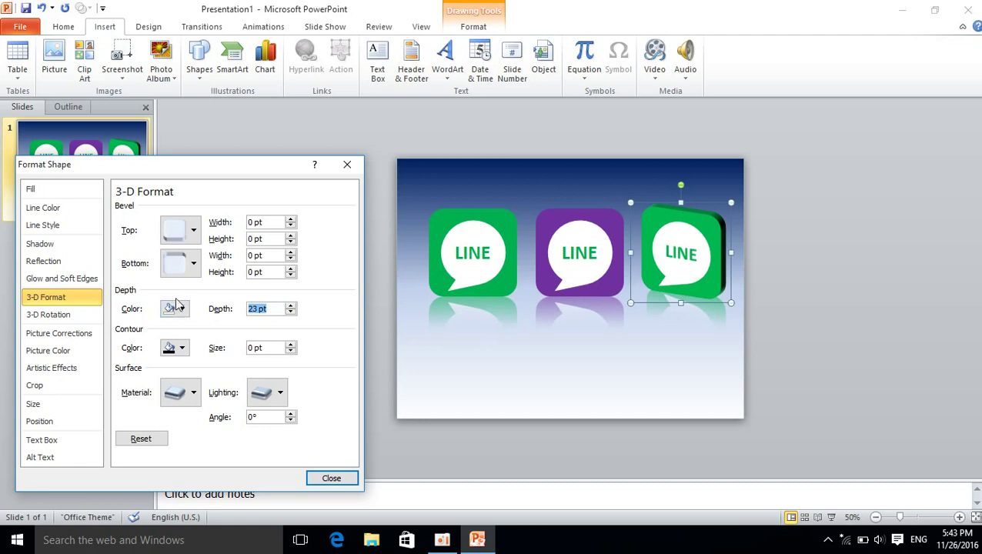
left_click(47, 315)
Step: Try a Perspective preset, then apply the Parallel rotation X 53.5°, Y 301.3°, Z 302.4°
left_click(178, 222)
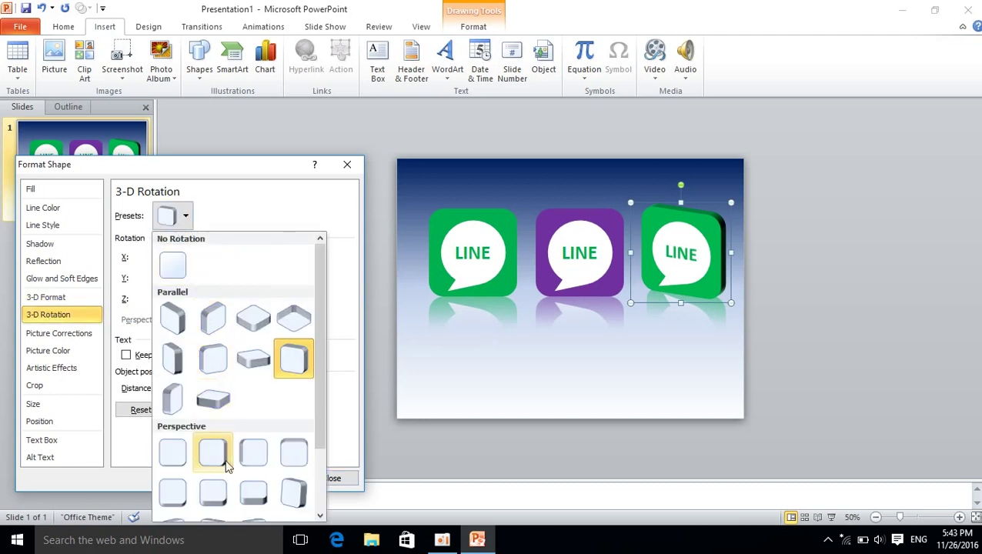
left_click(213, 494)
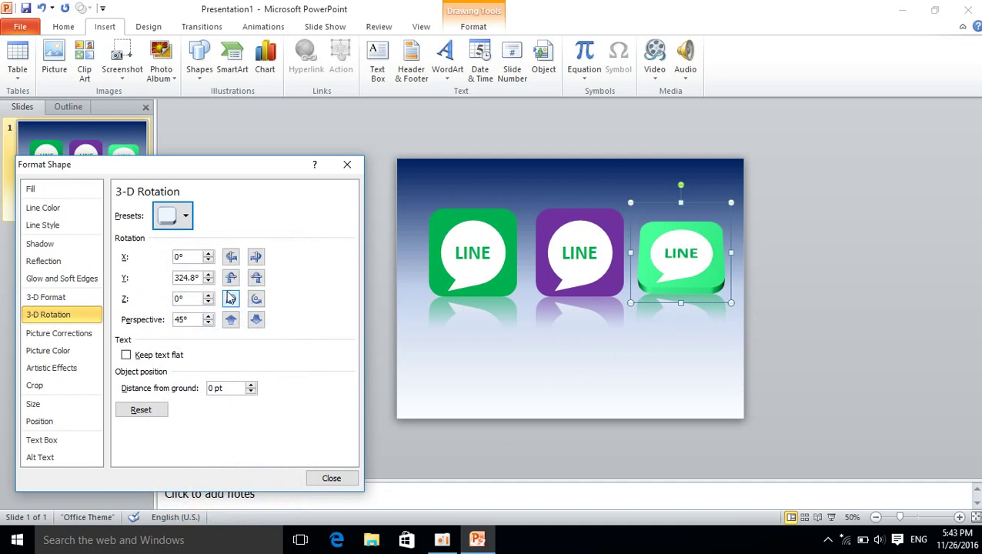
left_click(173, 222)
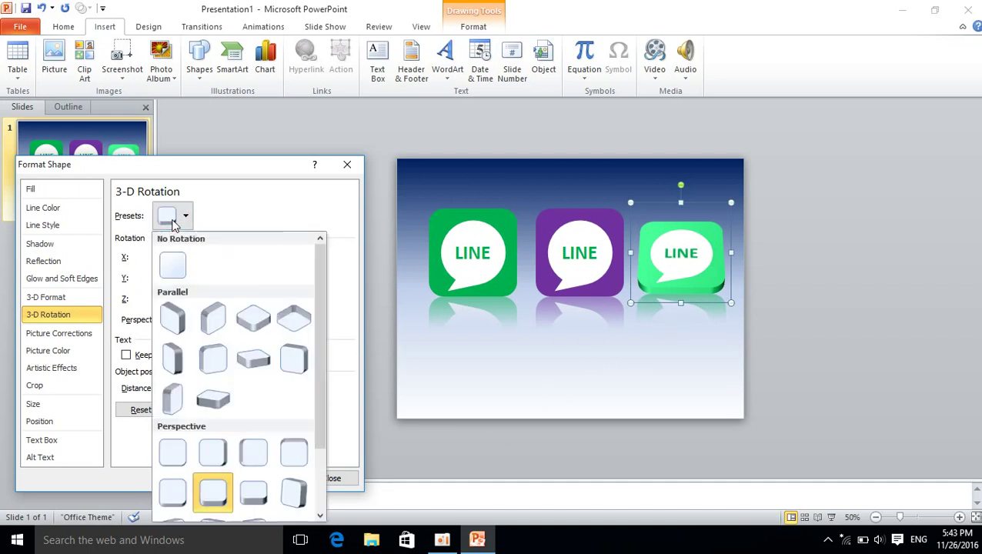
left_click(224, 404)
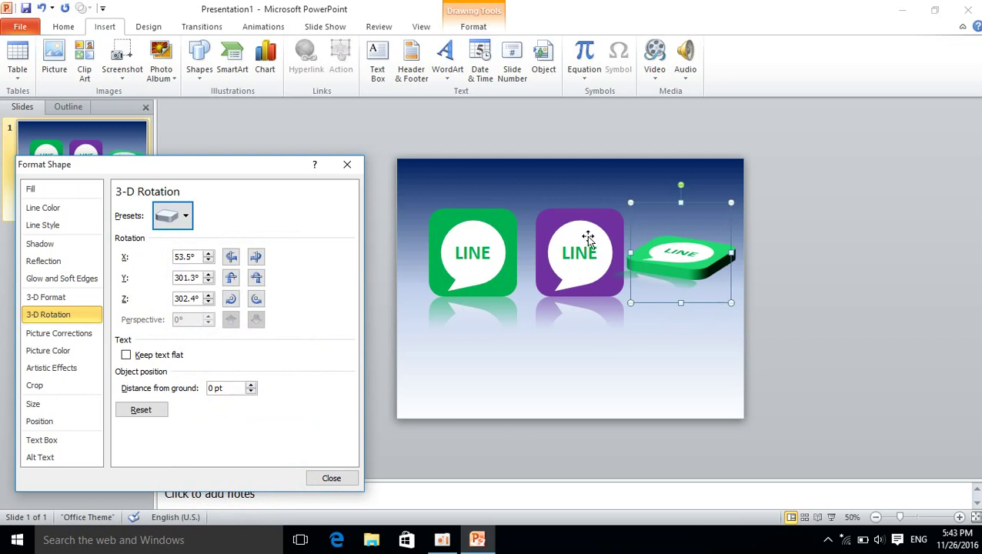
left_click_drag(646, 207, 651, 207)
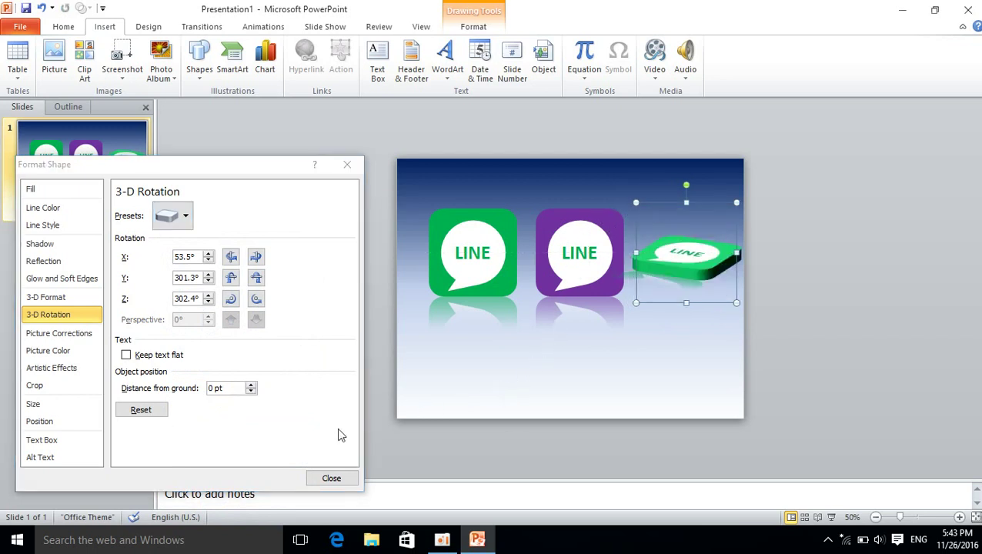
left_click(325, 477)
left_click(797, 329)
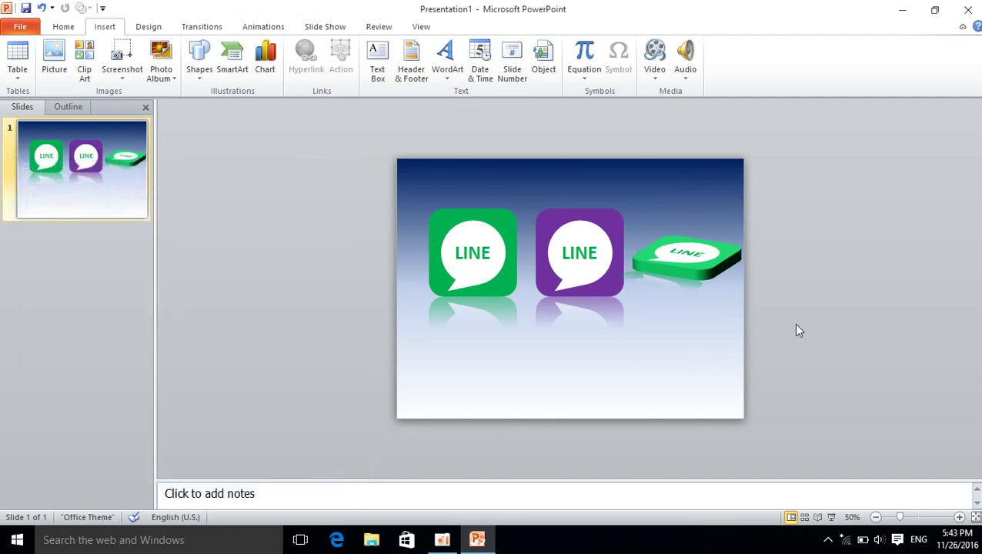
Step: Move the 3-D LINE tile to bottom centre below the icons and shrink it
left_click(692, 250)
left_click_drag(670, 210, 673, 318)
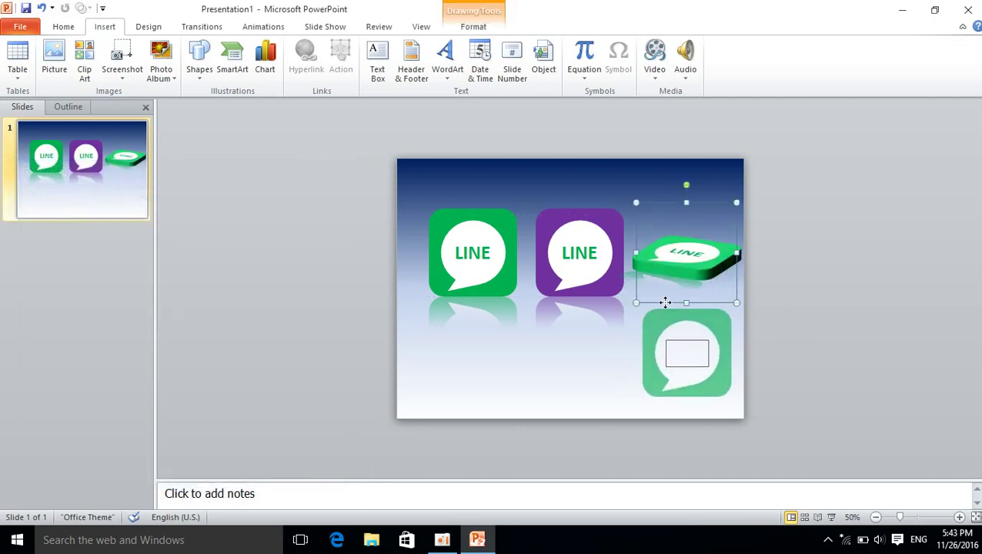
left_click(817, 287)
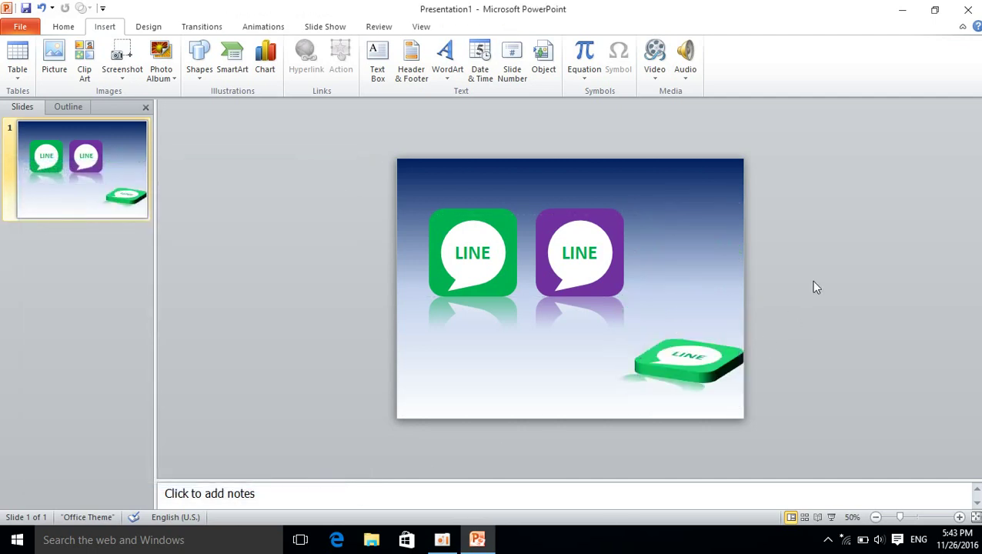
left_click(707, 362)
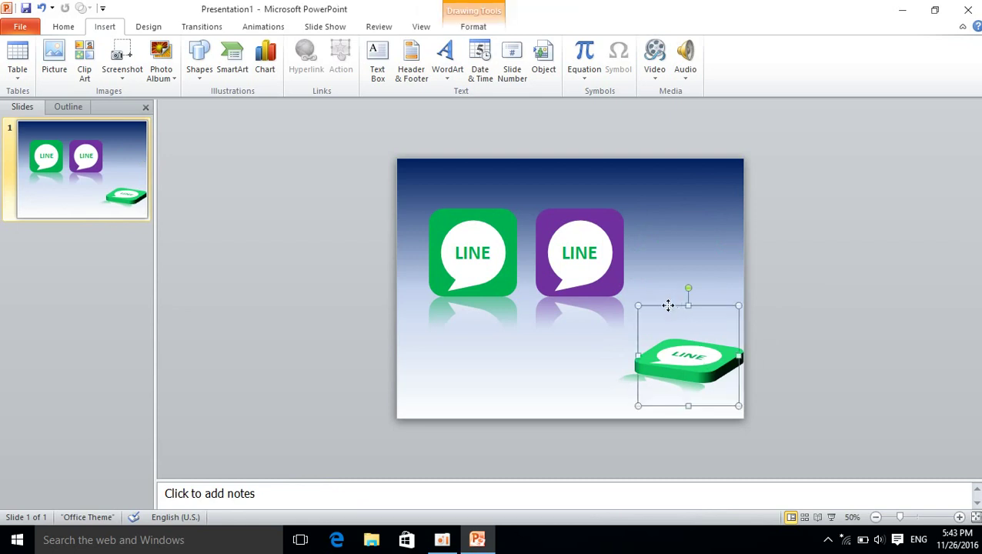
left_click_drag(668, 306, 505, 313)
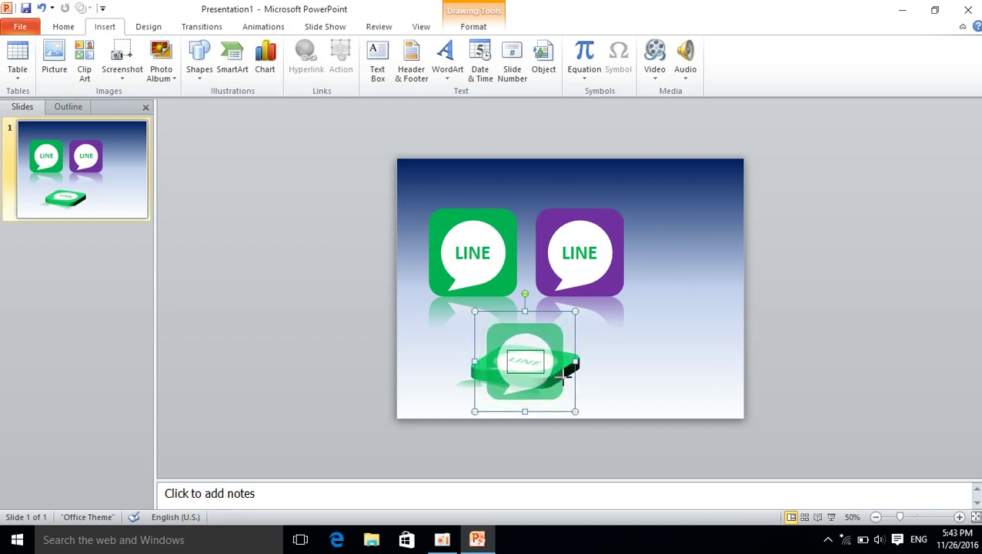
left_click_drag(577, 410, 567, 379)
left_click(852, 324)
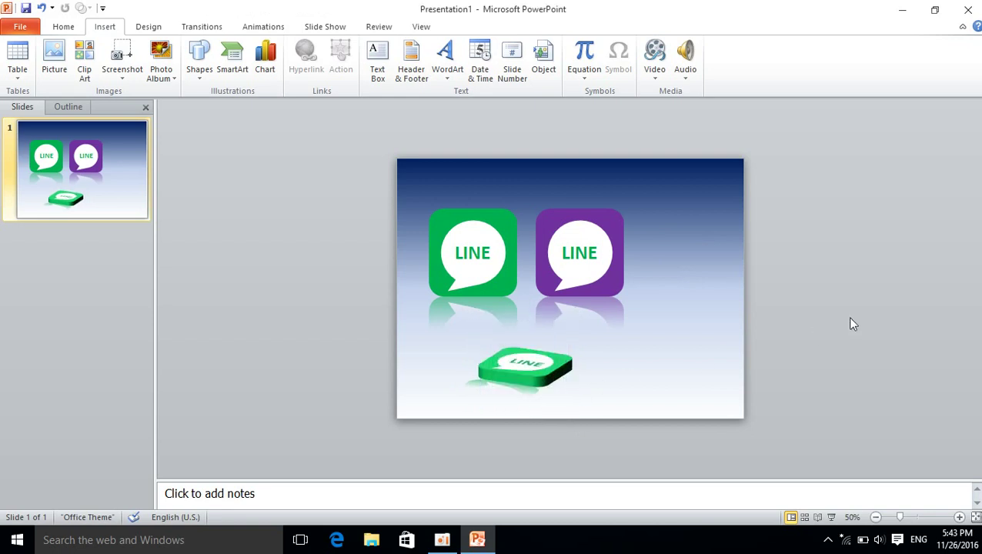
Step: Copy the left green LINE icon to the right end of the row and align it
left_click(489, 280)
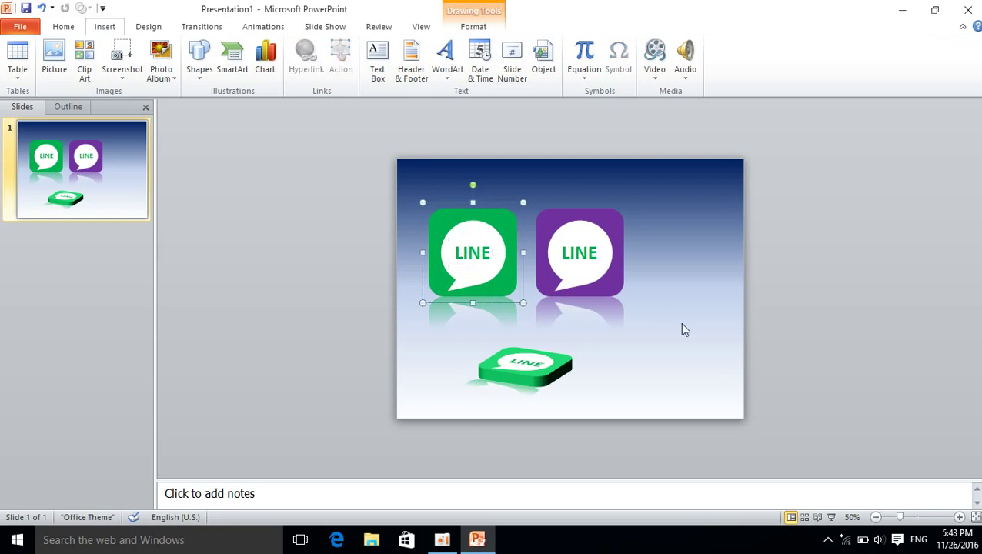
left_click(864, 339)
left_click(466, 209)
left_click_drag(485, 202, 691, 207)
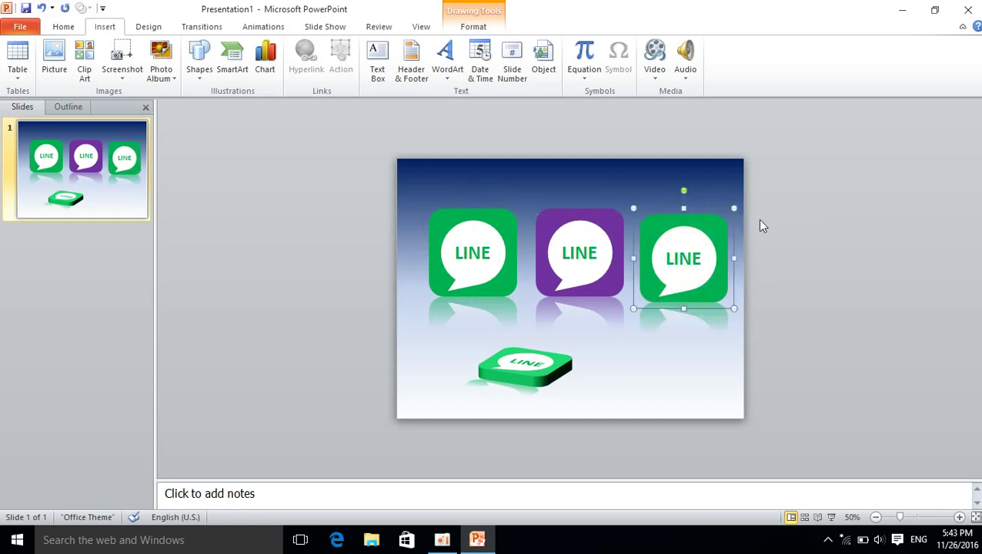
left_click_drag(700, 214, 700, 211)
left_click(837, 222)
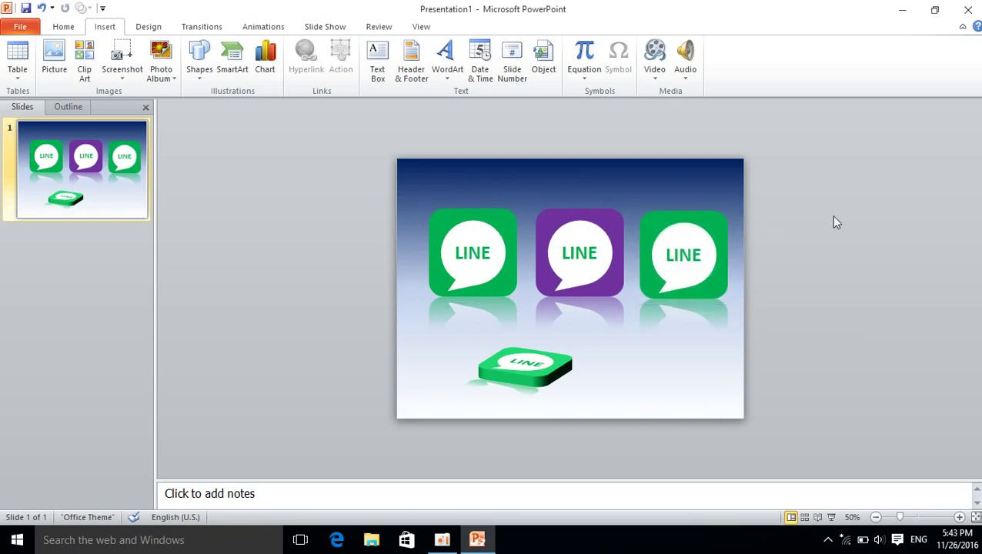
Step: Centre the 3-D tile below the middle purple icon
left_click(547, 375)
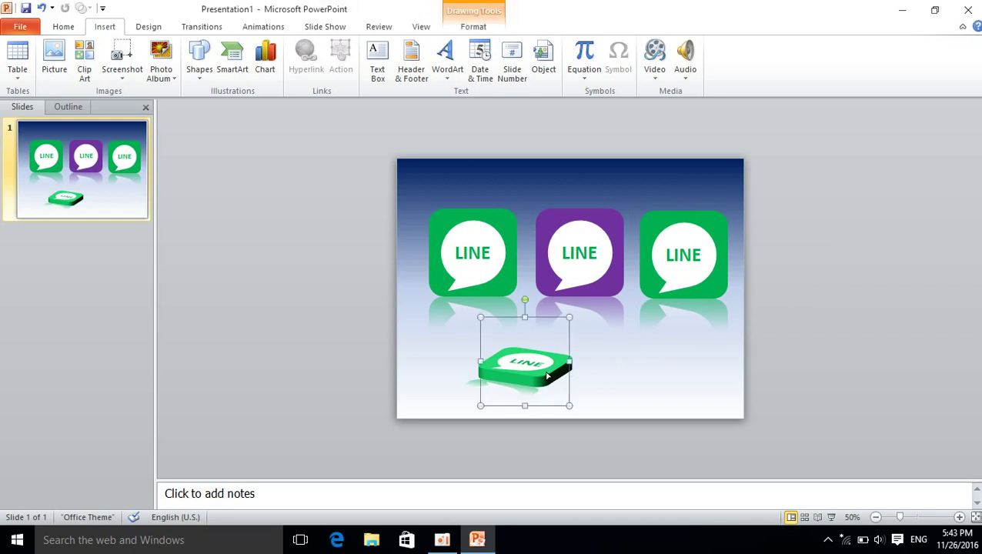
left_click_drag(539, 320, 564, 326)
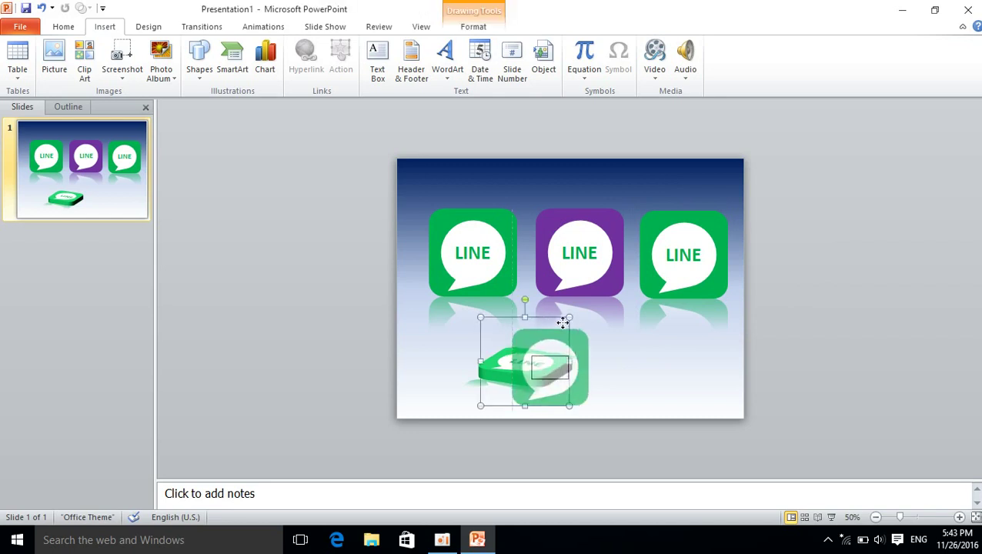
left_click(827, 306)
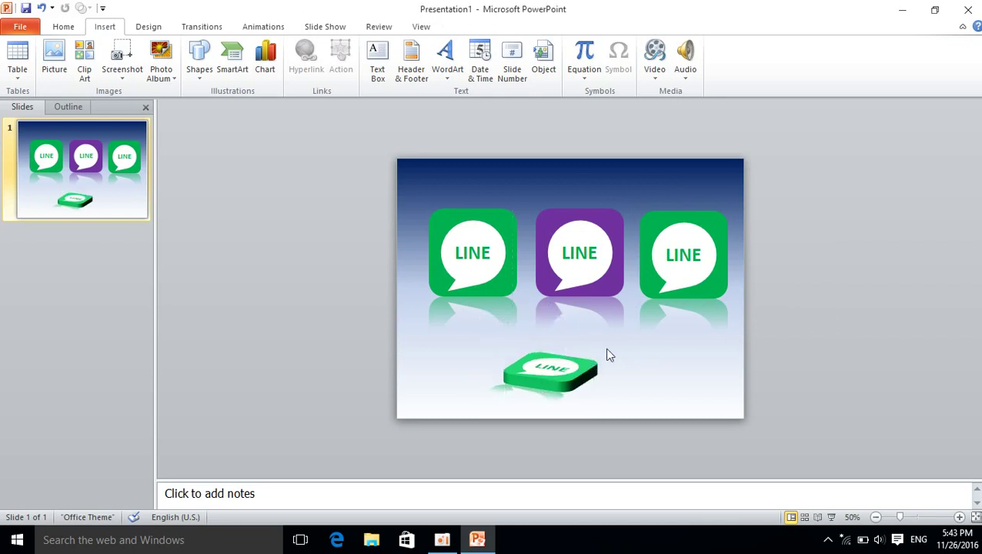